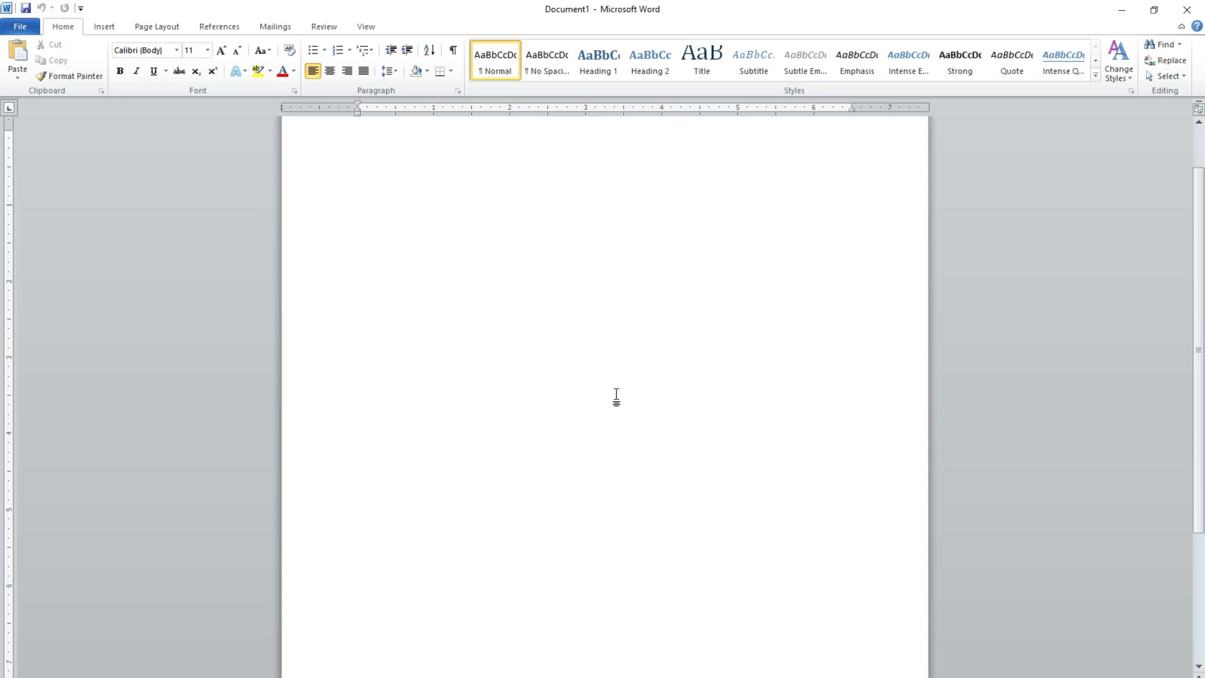
scroll(617, 400, "down", 1)
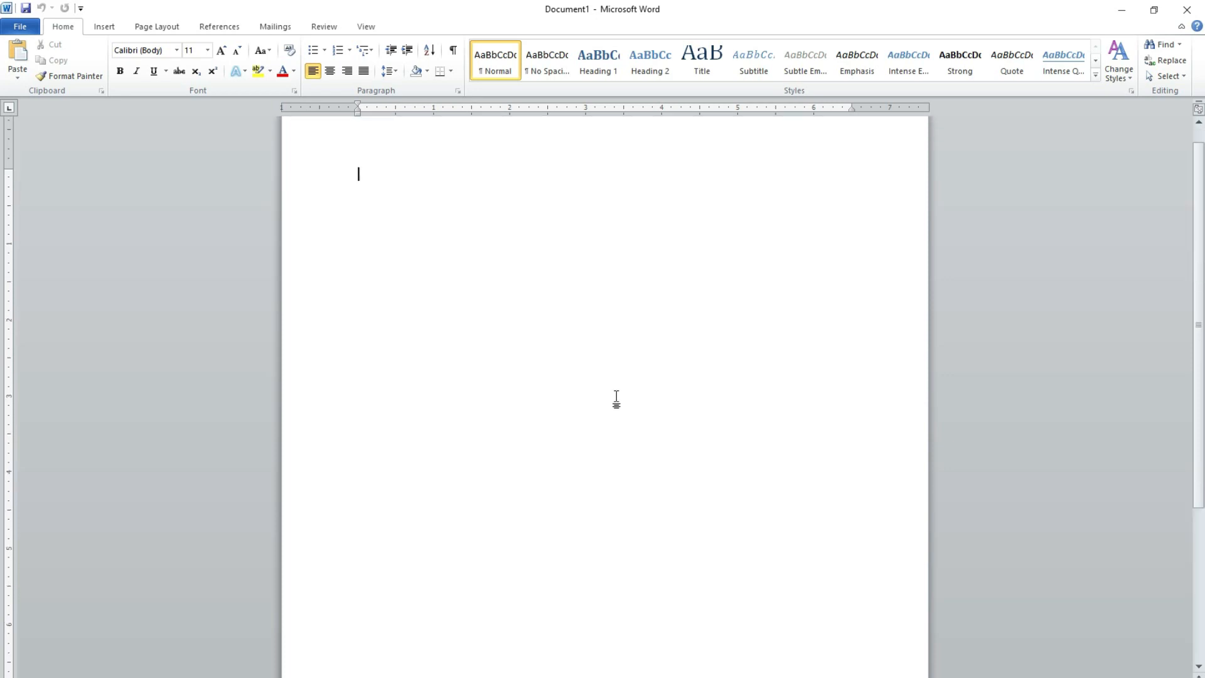
scroll(398, 404, "down", 3, "ctrl")
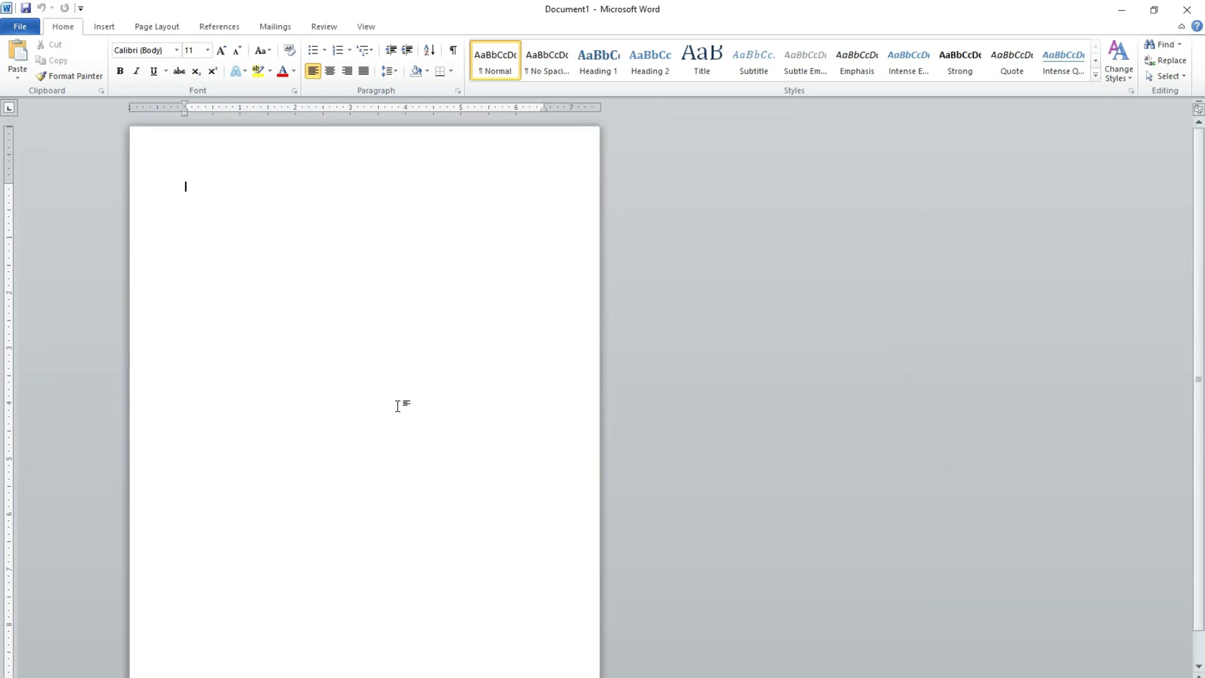
scroll(396, 410, "up", 1)
scroll(396, 412, "up", 2, "ctrl")
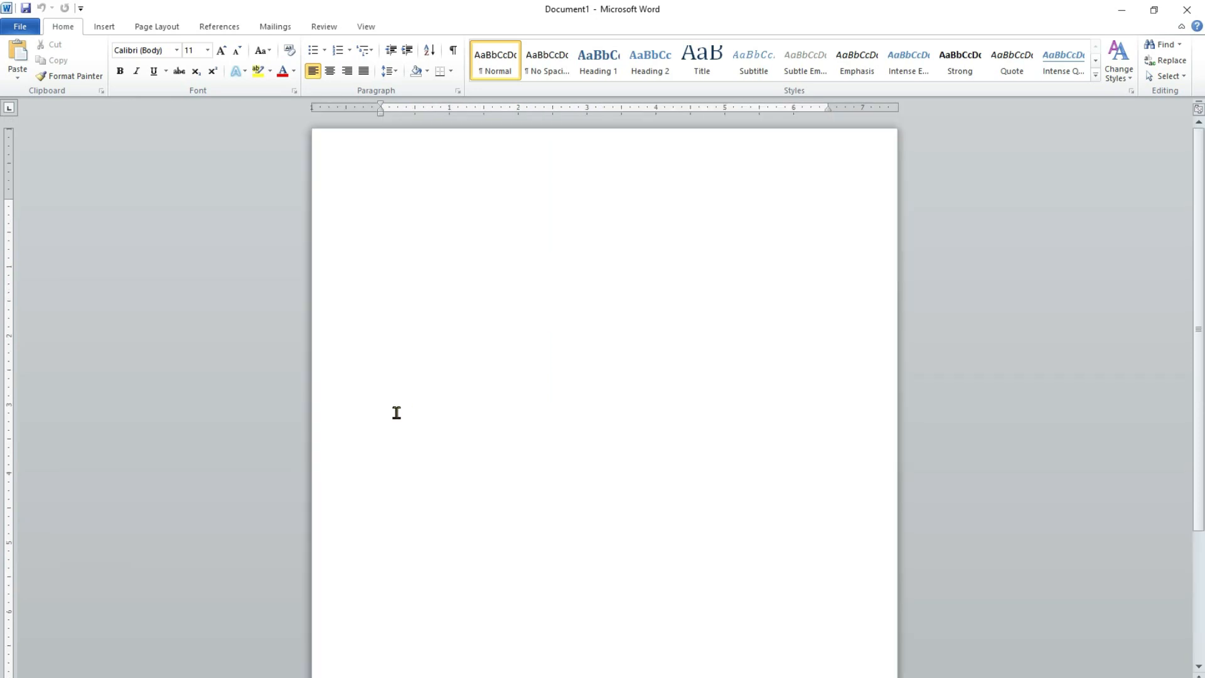
scroll(396, 413, "down", 3, "ctrl")
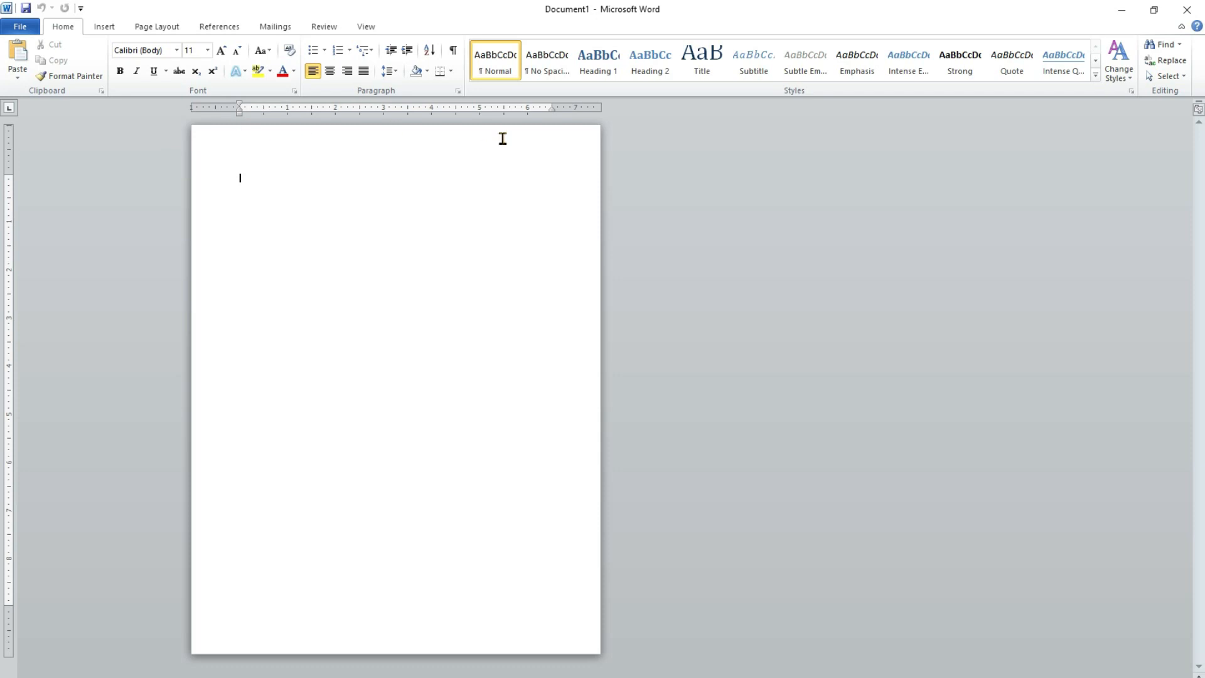
scroll(253, 307, "up", 4, "ctrl")
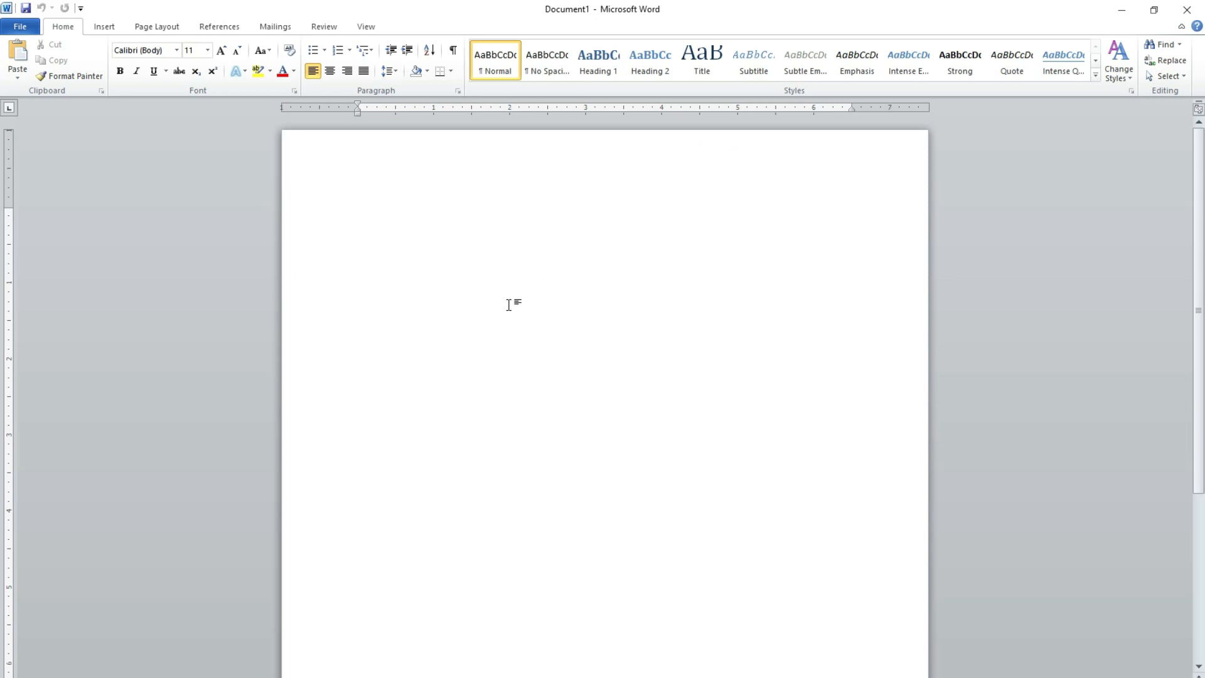
type("Kepada")
key("ctrl+a")
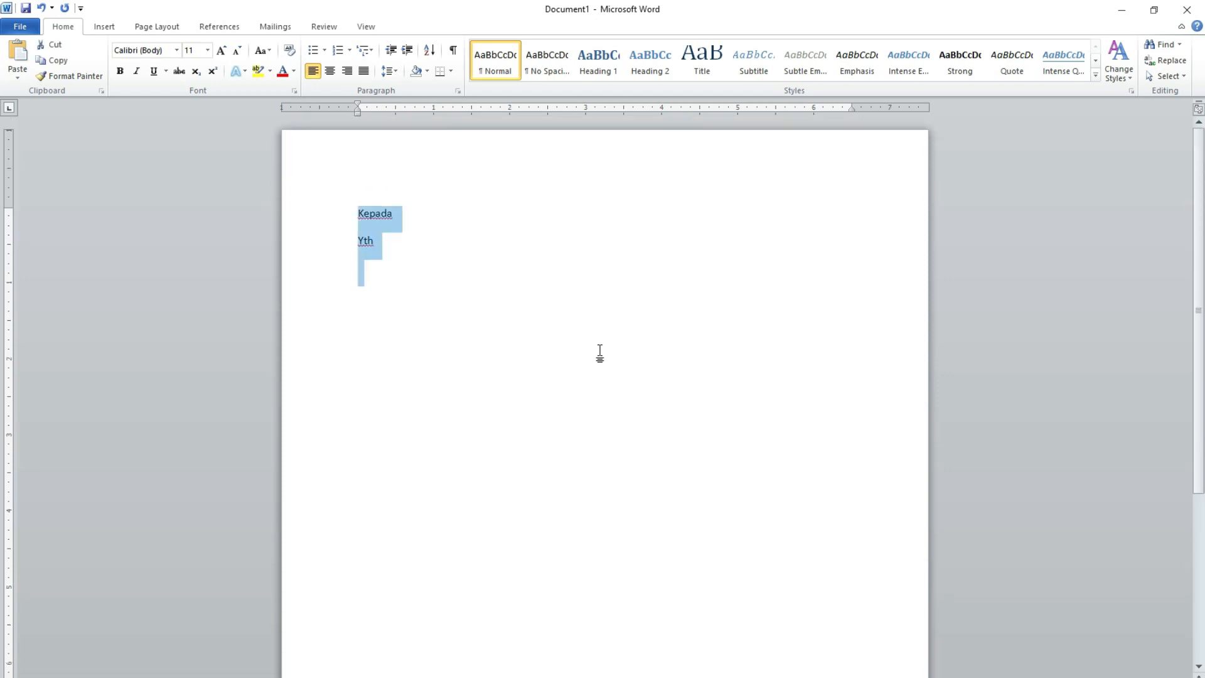
key("Delete")
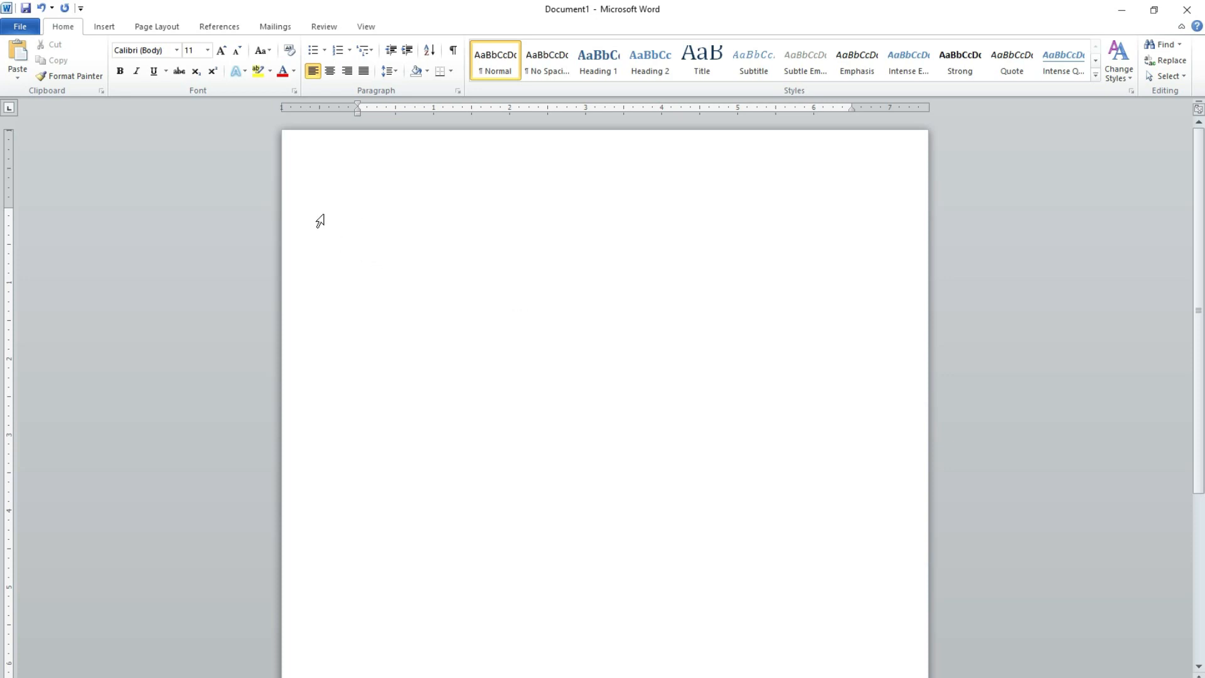
scroll(476, 377, "down", 5)
scroll(481, 407, "up", 5)
scroll(571, 405, "down", 5)
scroll(570, 407, "up", 5)
Step: Open the detailed Page Setup settings for the document and reposition the dialog over the page
left_click(153, 33)
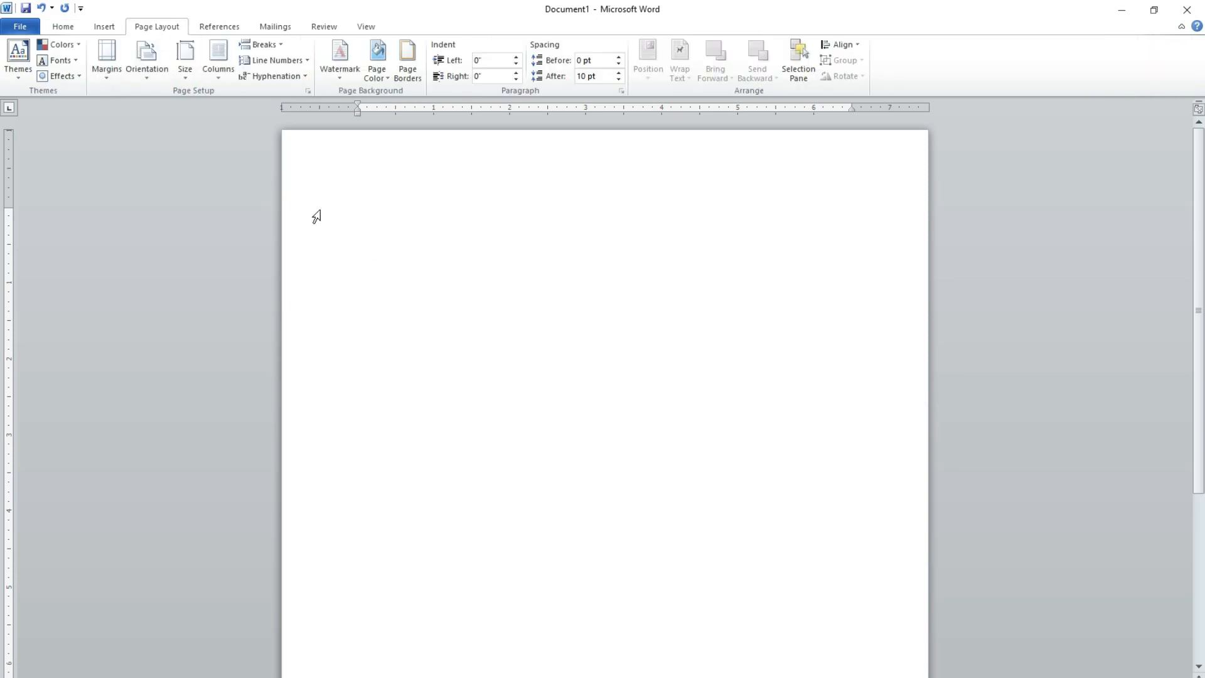
left_click(306, 95)
left_click(308, 94)
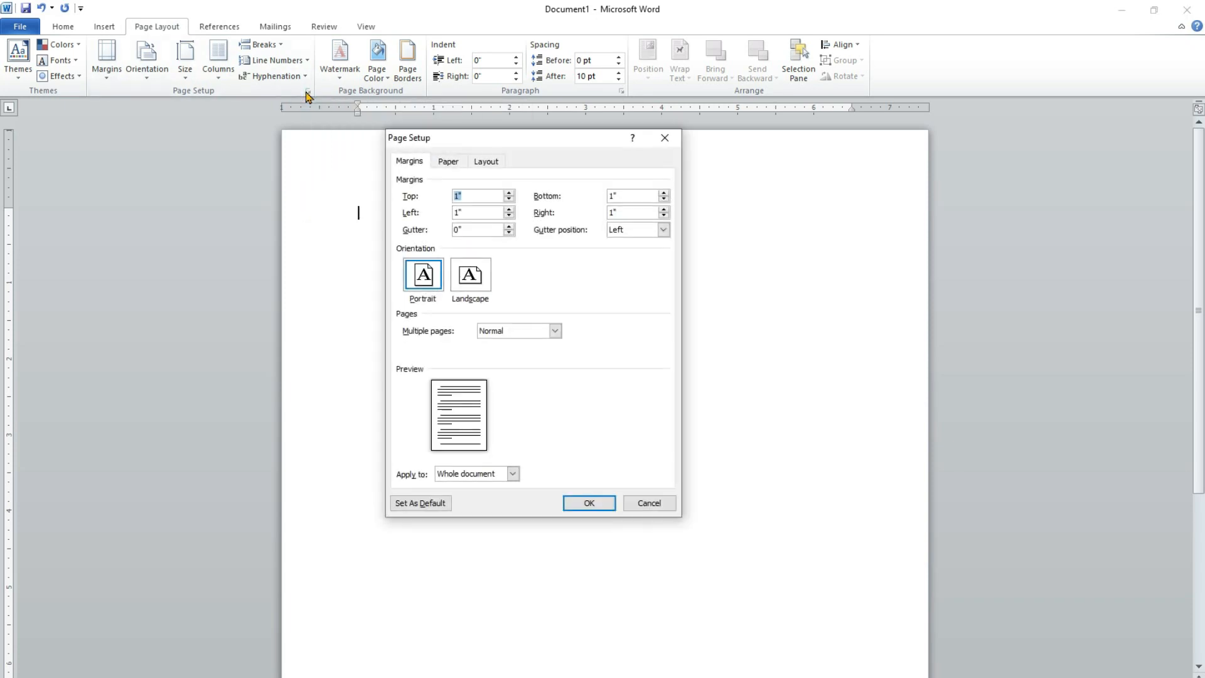
left_click_drag(468, 138, 397, 138)
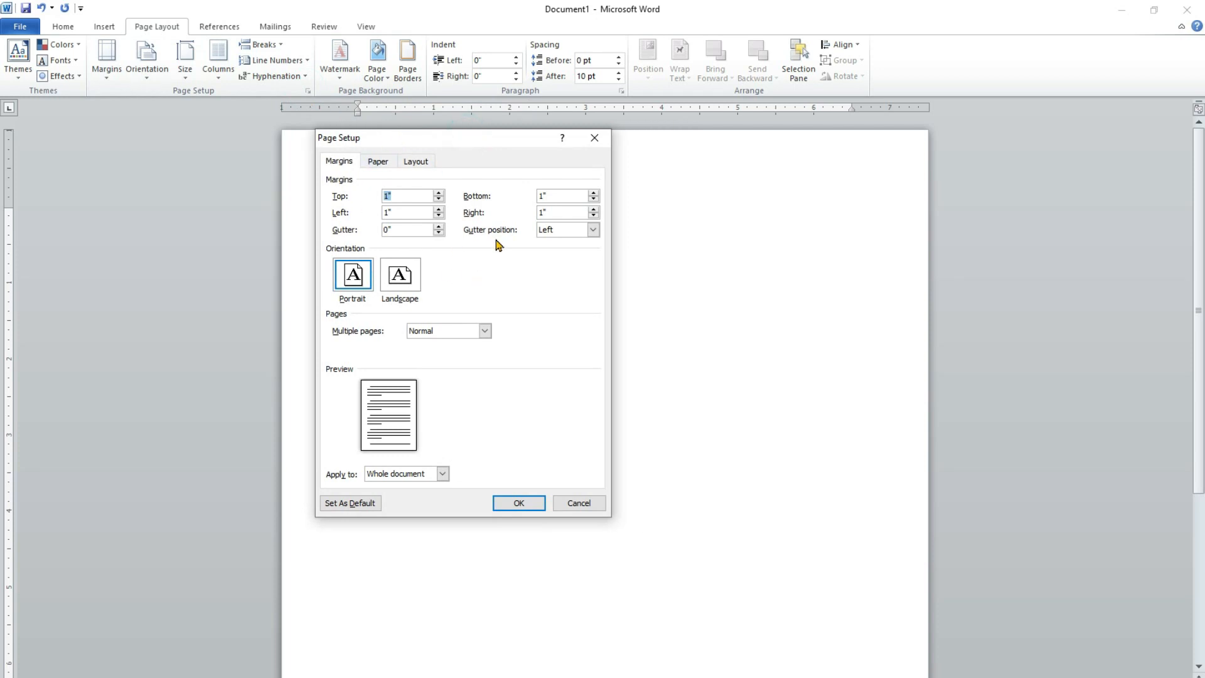
left_click_drag(472, 141, 458, 162)
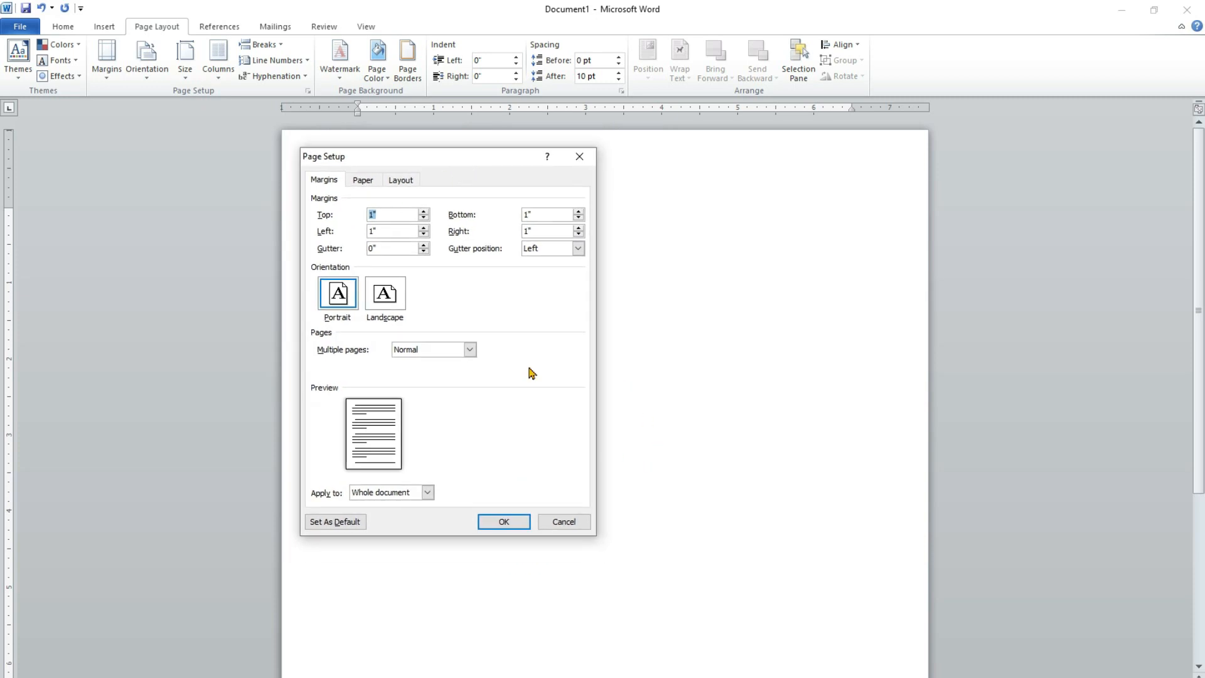
Step: Examine the paper settings and the list of predefined paper sizes in Page Setup
left_click(364, 181)
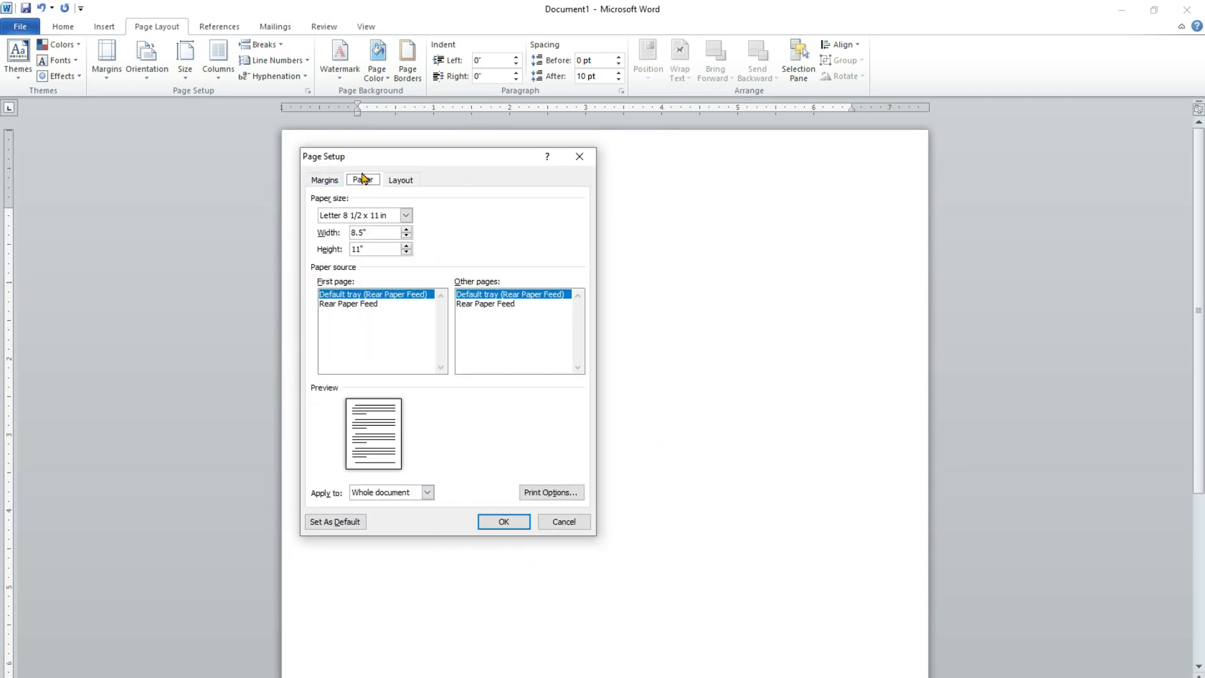
left_click(365, 216)
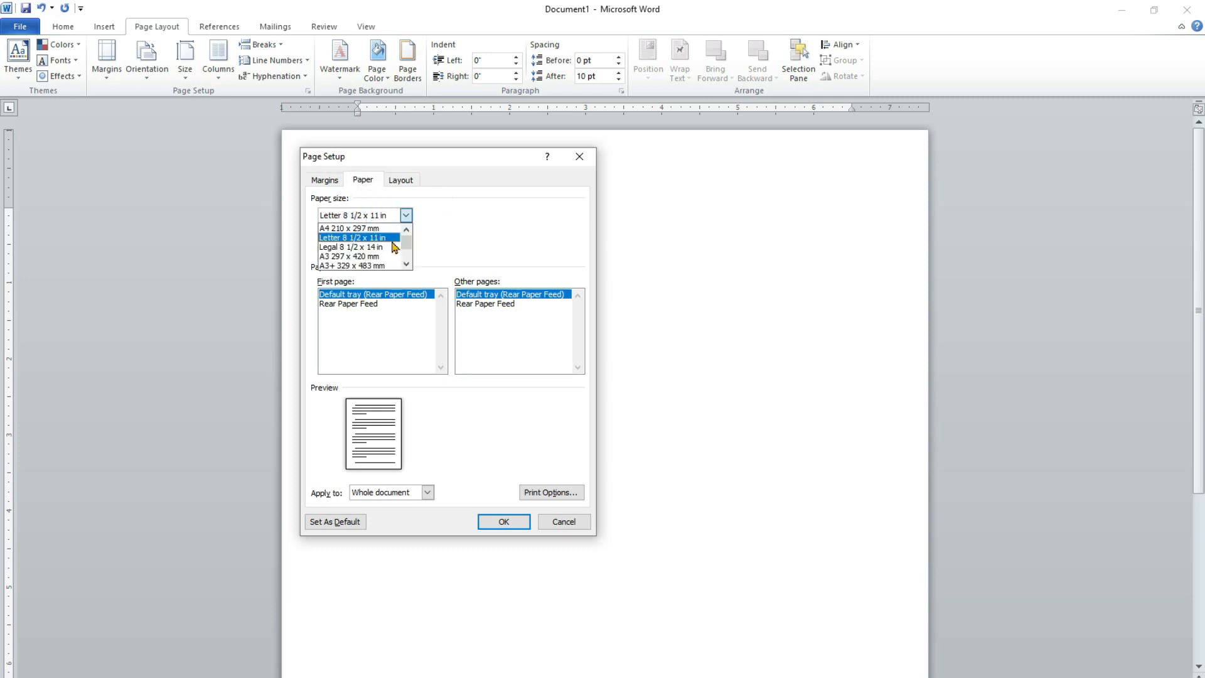
left_click(406, 215)
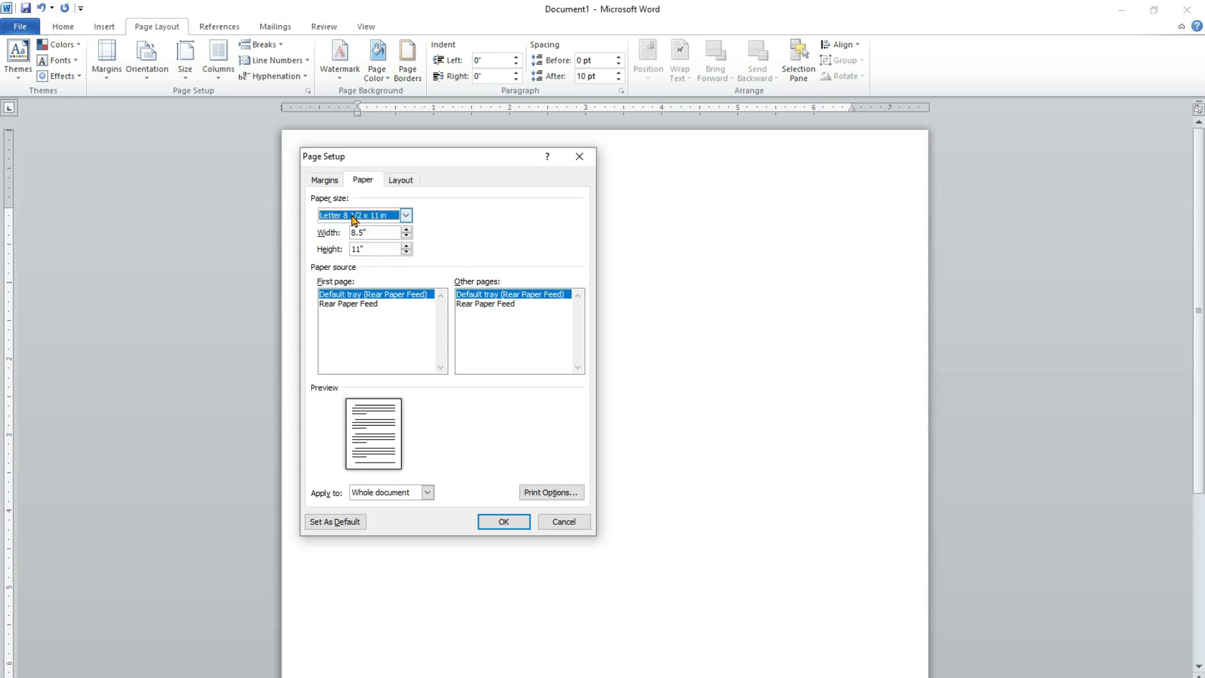
left_click_drag(447, 160, 463, 184)
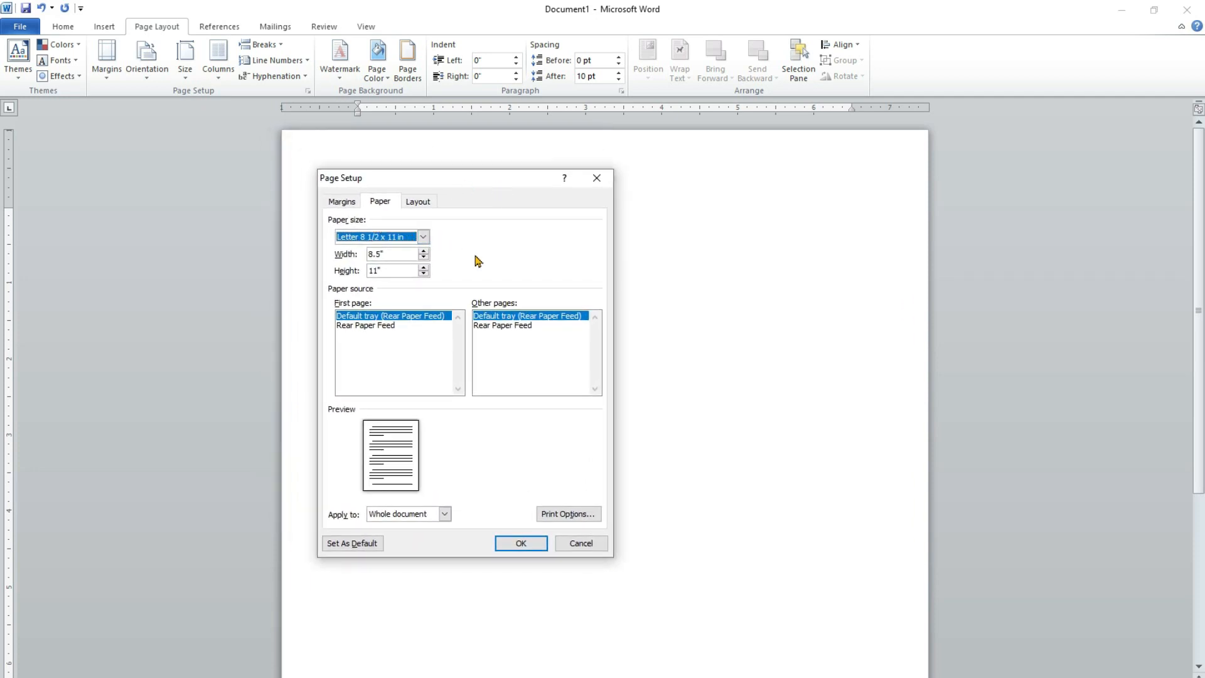
Step: Set the paper height to 13 inches and apply the custom paper size to the whole document
left_click(375, 270)
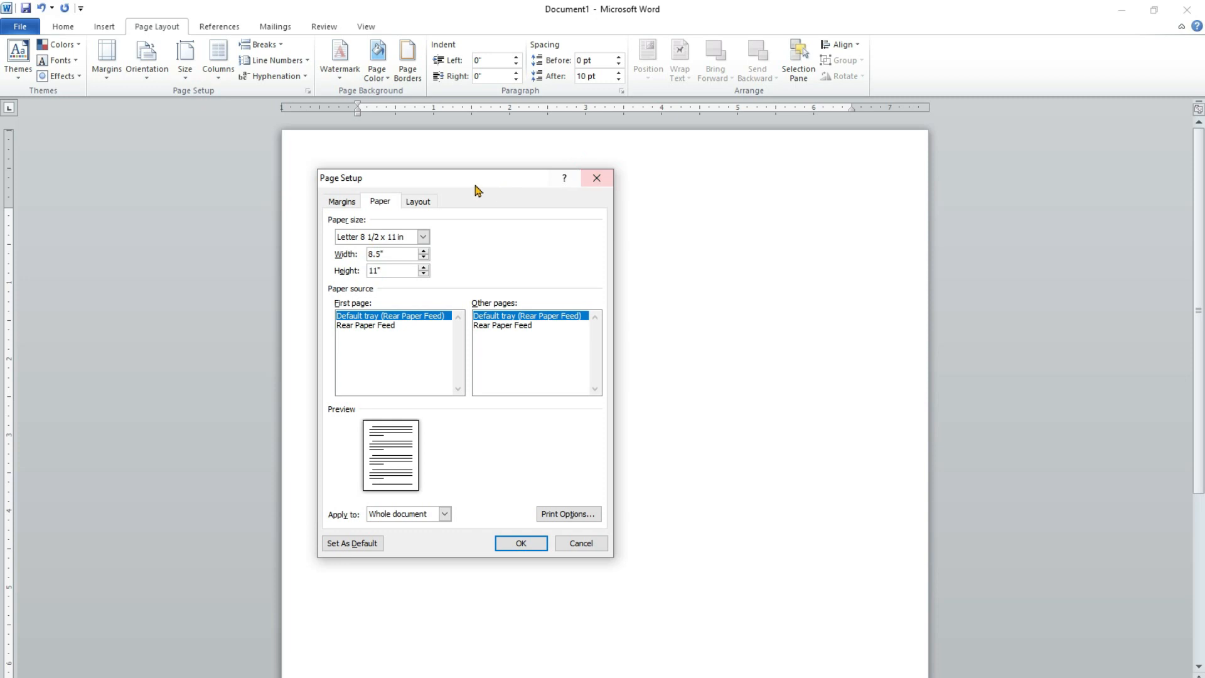
left_click_drag(475, 186, 480, 178)
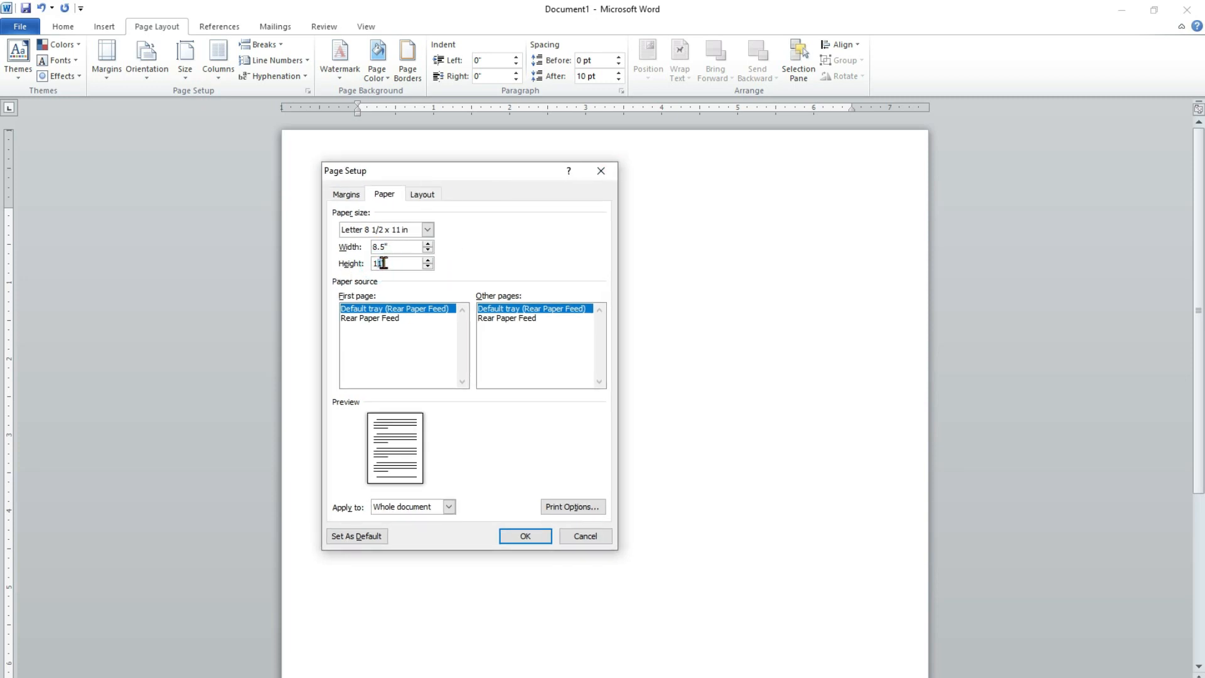
double_click(405, 264)
type("1")
left_click(525, 536)
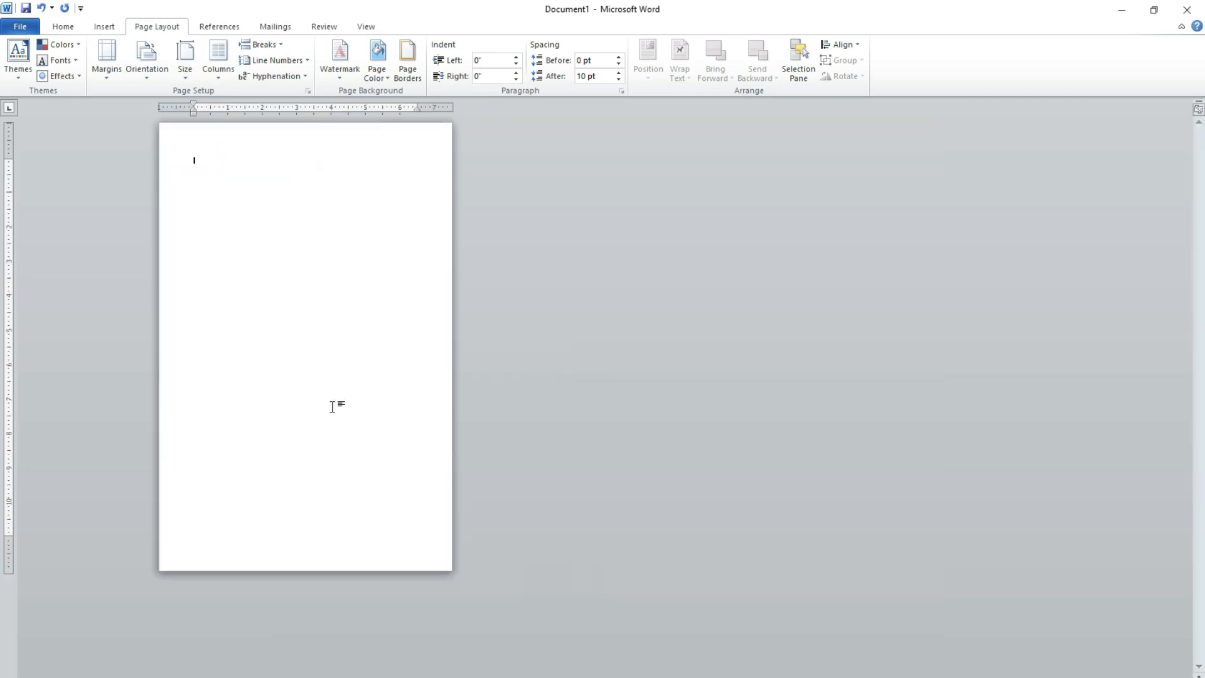
scroll(179, 373, "up", 3)
scroll(223, 306, "up", 1)
scroll(176, 349, "down", 3)
scroll(176, 350, "up", 1)
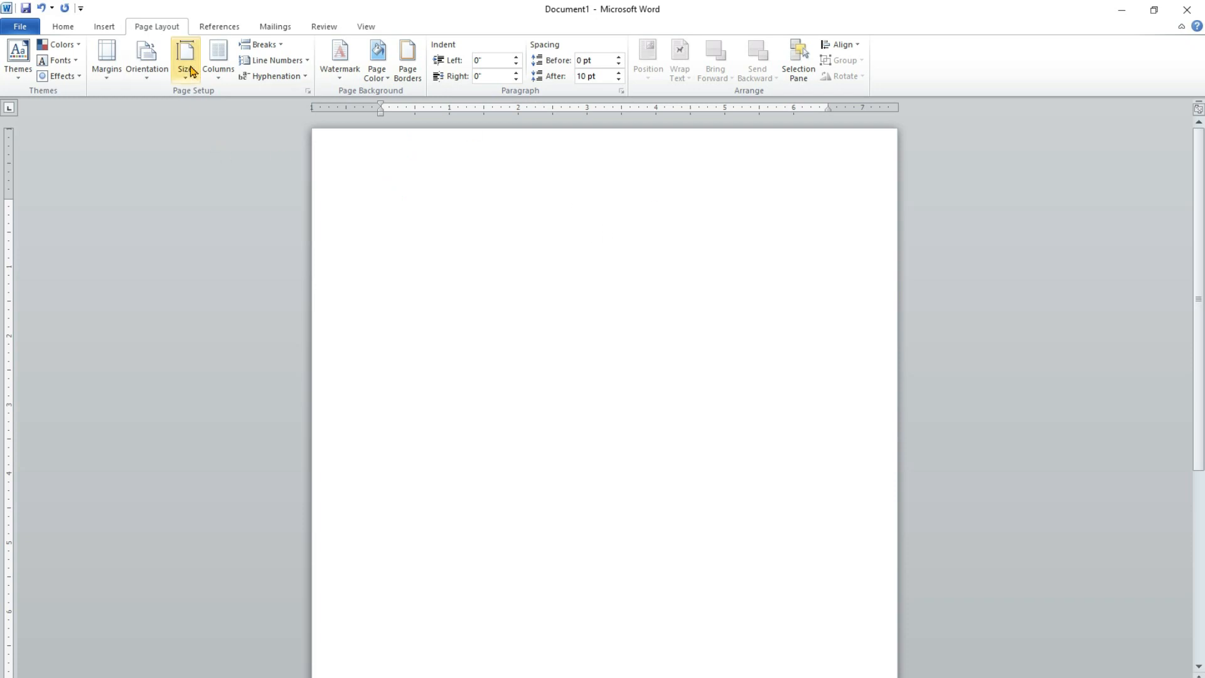
Step: Review the document's margin and paper settings in Page Setup, then close the dialog
left_click(308, 92)
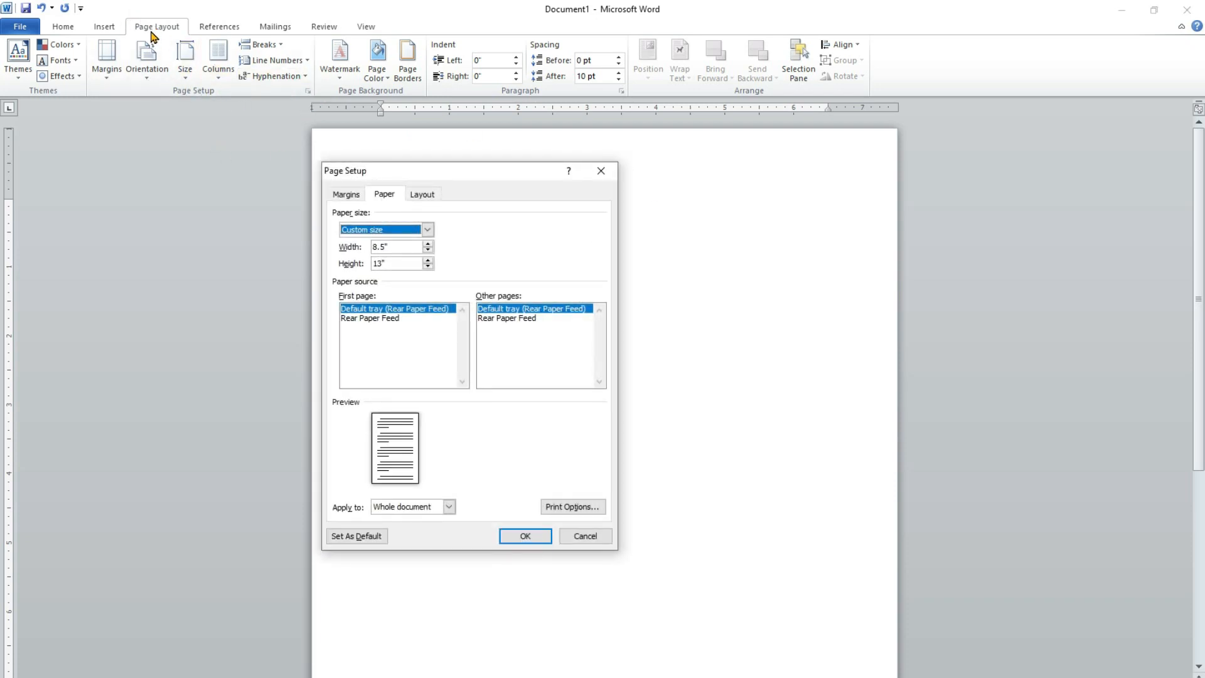
left_click(349, 194)
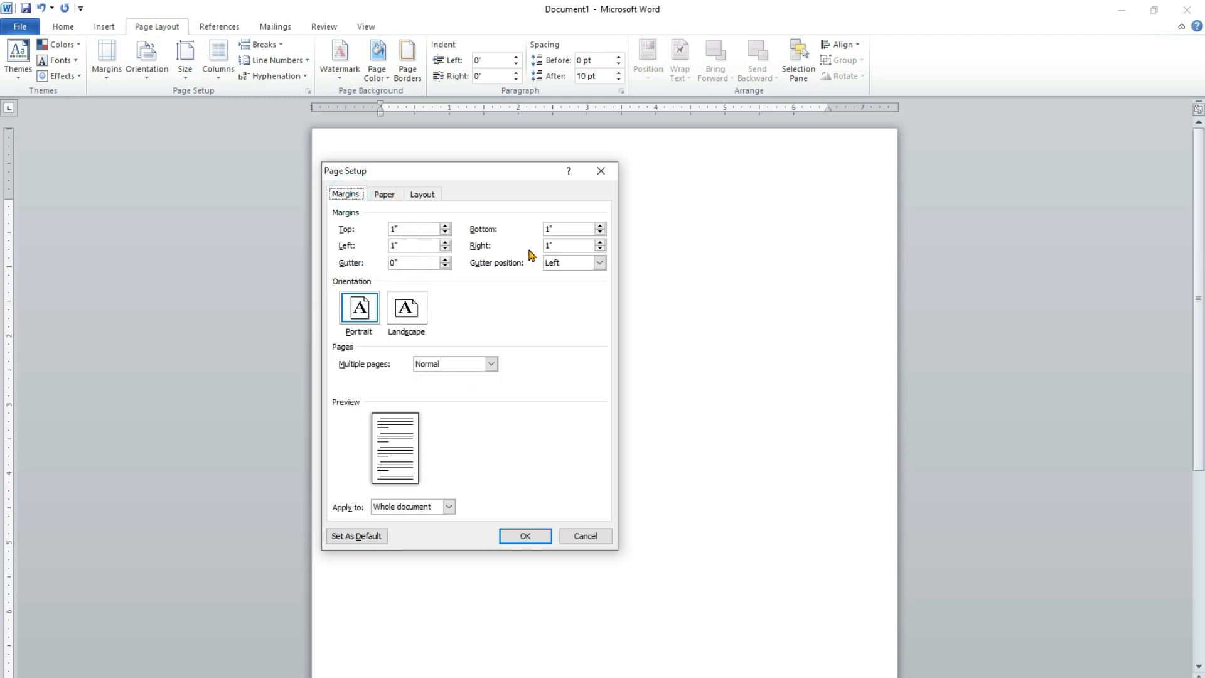
left_click(384, 195)
left_click(346, 195)
left_click(384, 195)
left_click(536, 535)
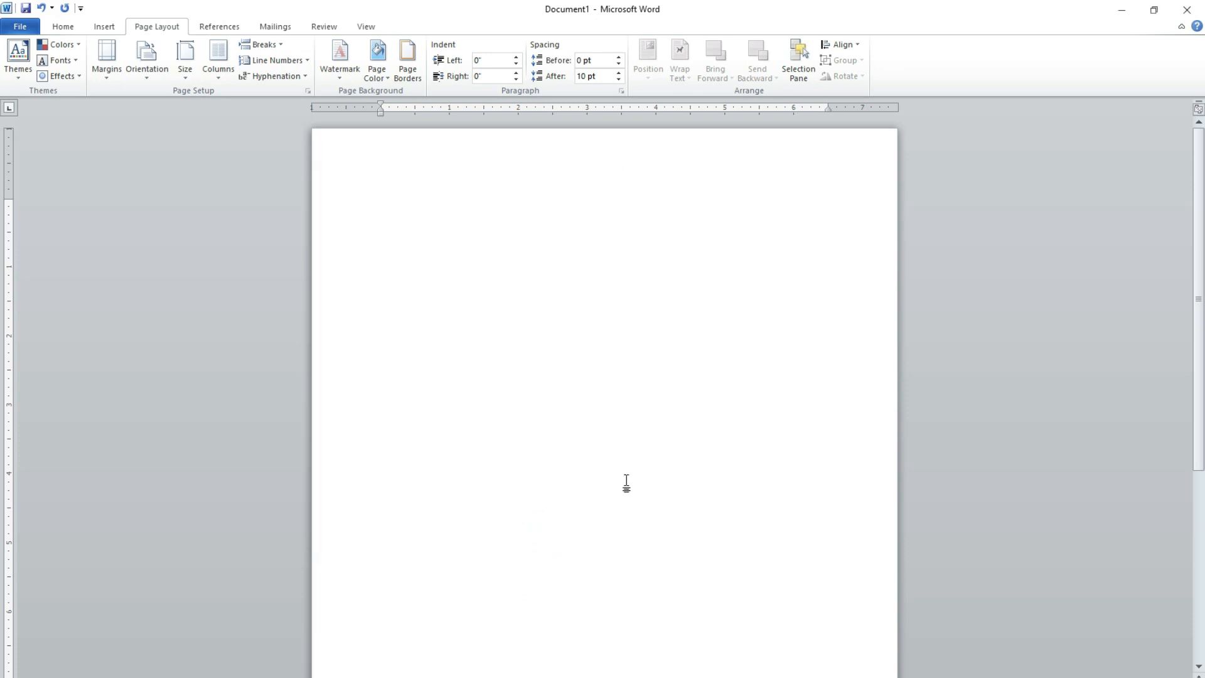
Step: In the advanced program options, set the displayed measurement units to Centimeters
left_click(21, 28)
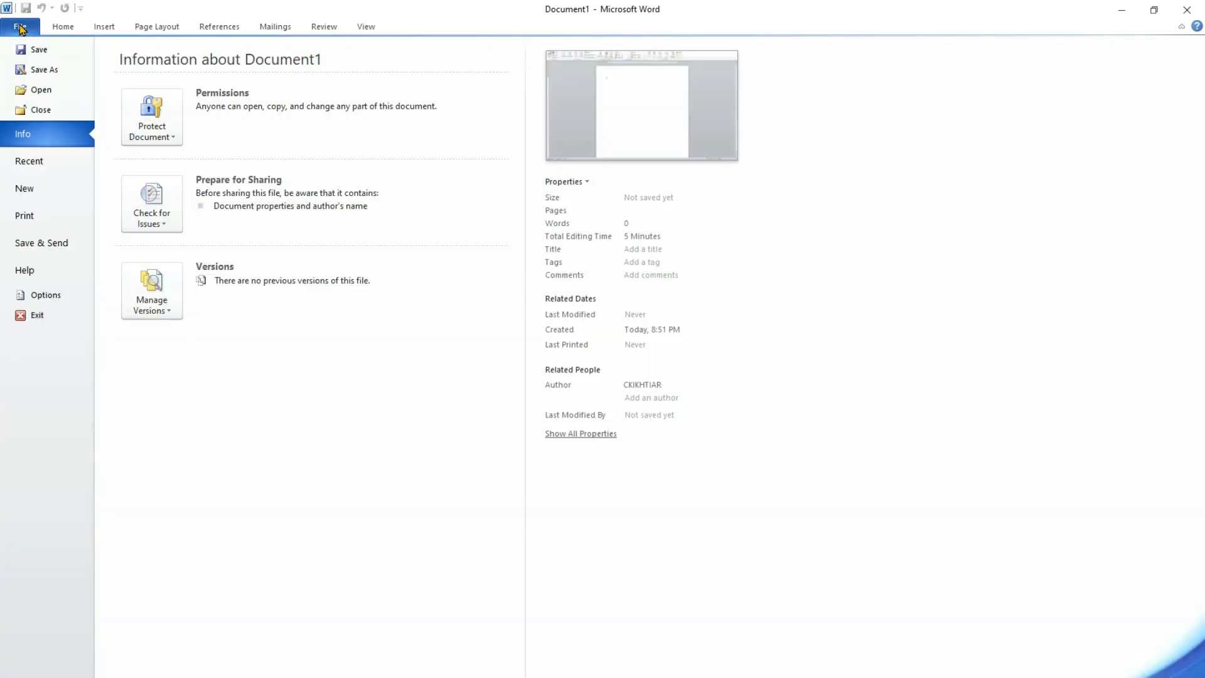
left_click(66, 305)
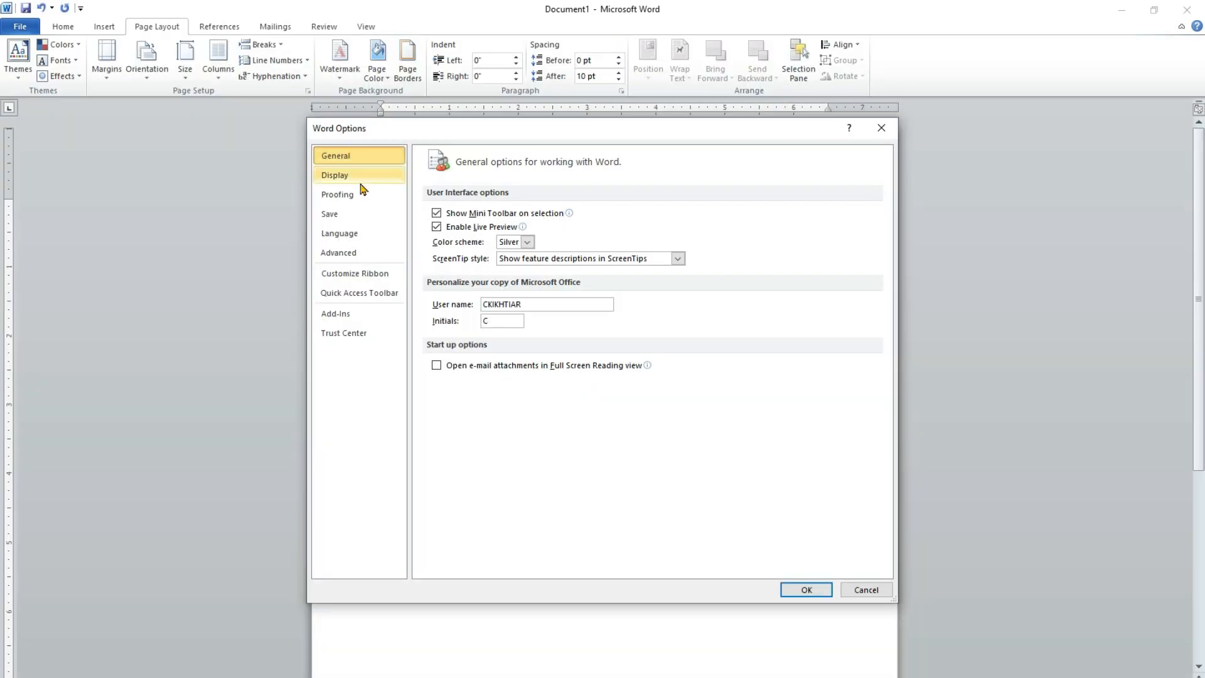
left_click(364, 260)
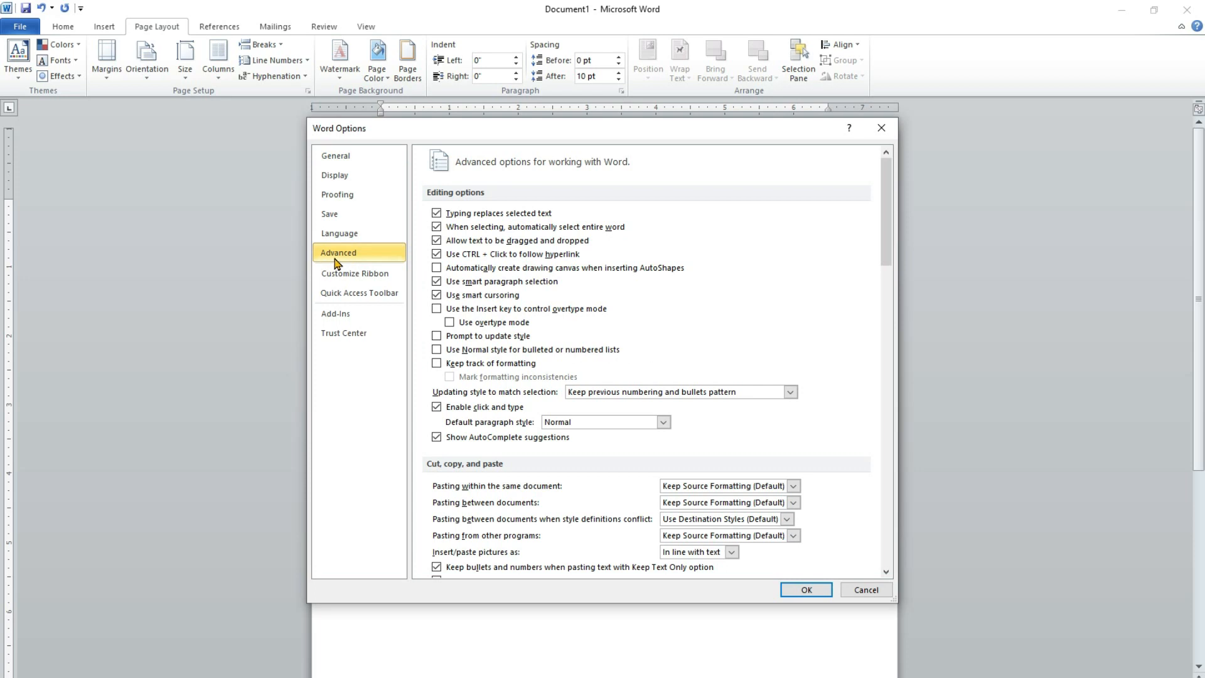
scroll(575, 332, "down", 5)
scroll(576, 333, "down", 1)
scroll(597, 371, "up", 2)
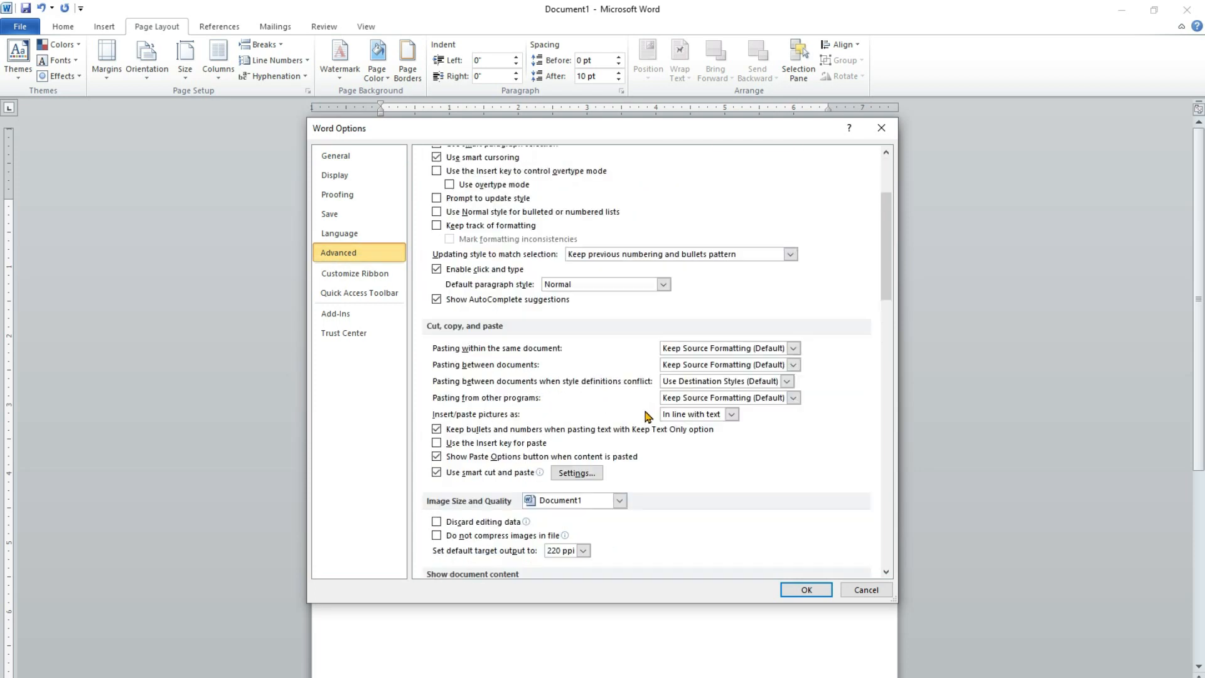
scroll(613, 403, "down", 8)
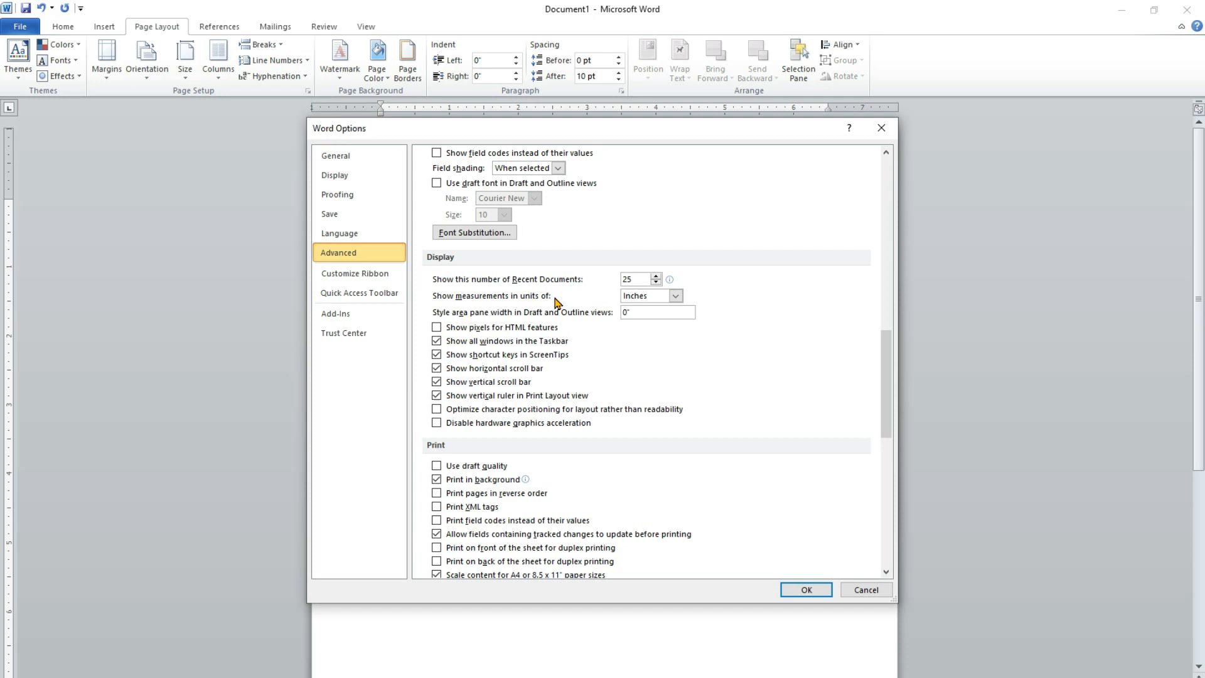
left_click(662, 297)
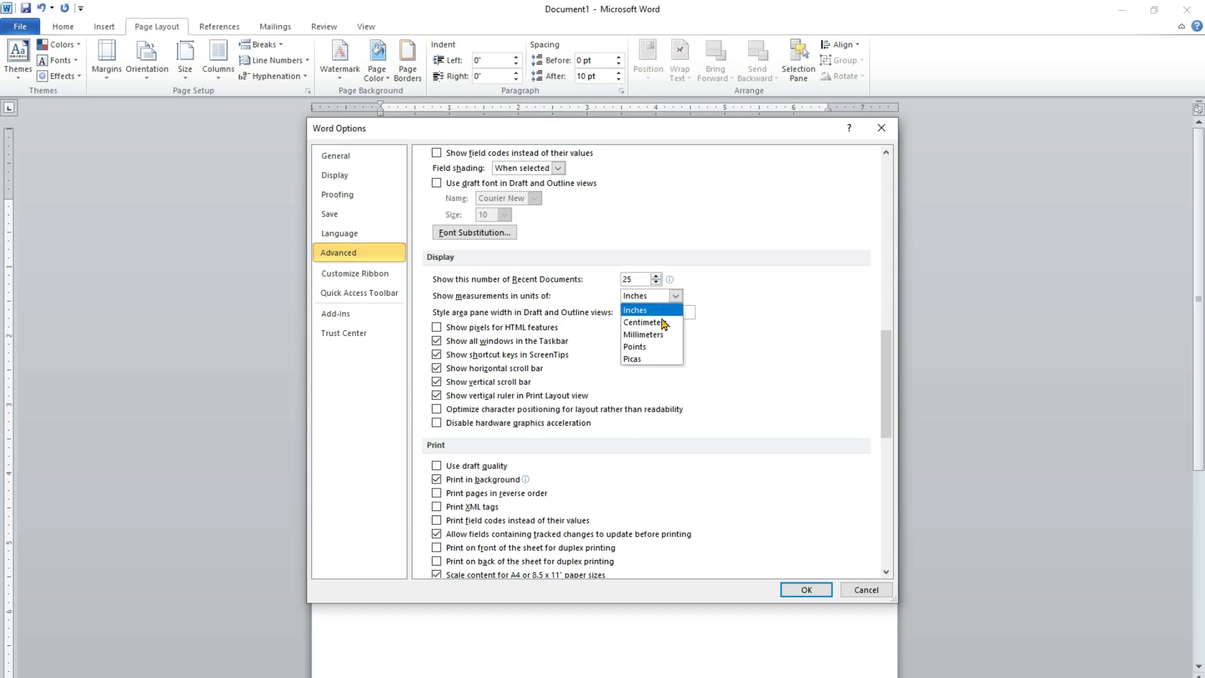
left_click(662, 328)
scroll(727, 474, "down", 10)
scroll(769, 527, "up", 12)
scroll(796, 379, "up", 10)
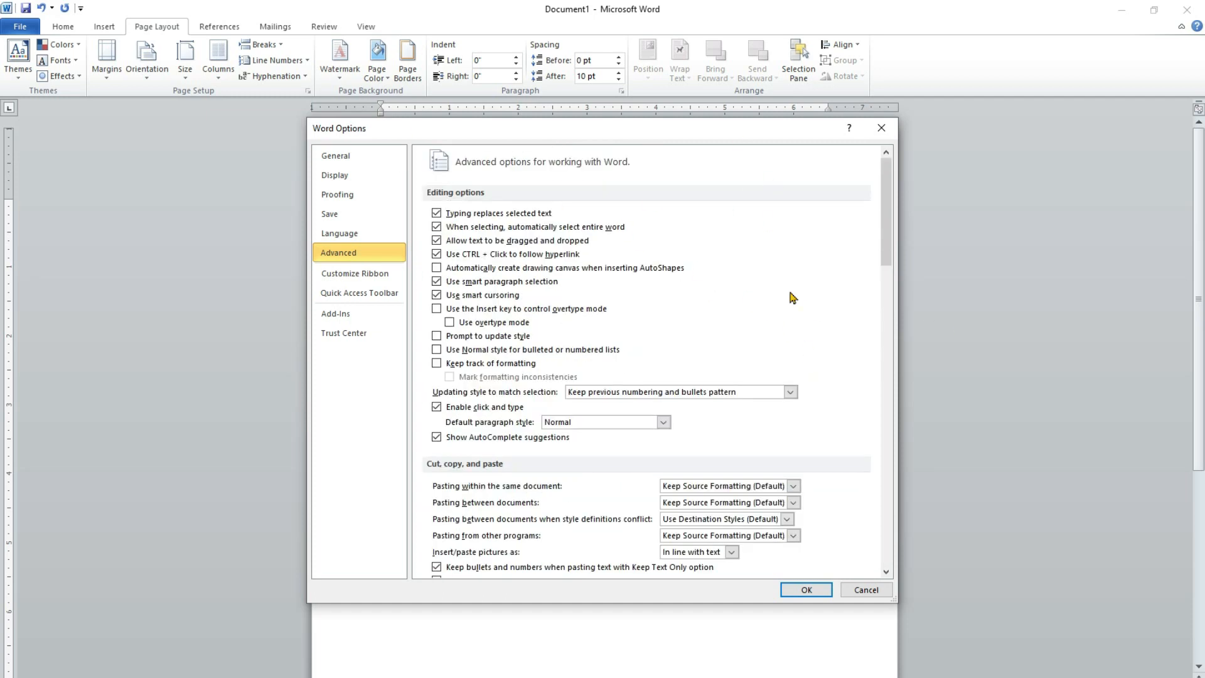
Step: In the general program options, set the interface color scheme to Blue
left_click(361, 161)
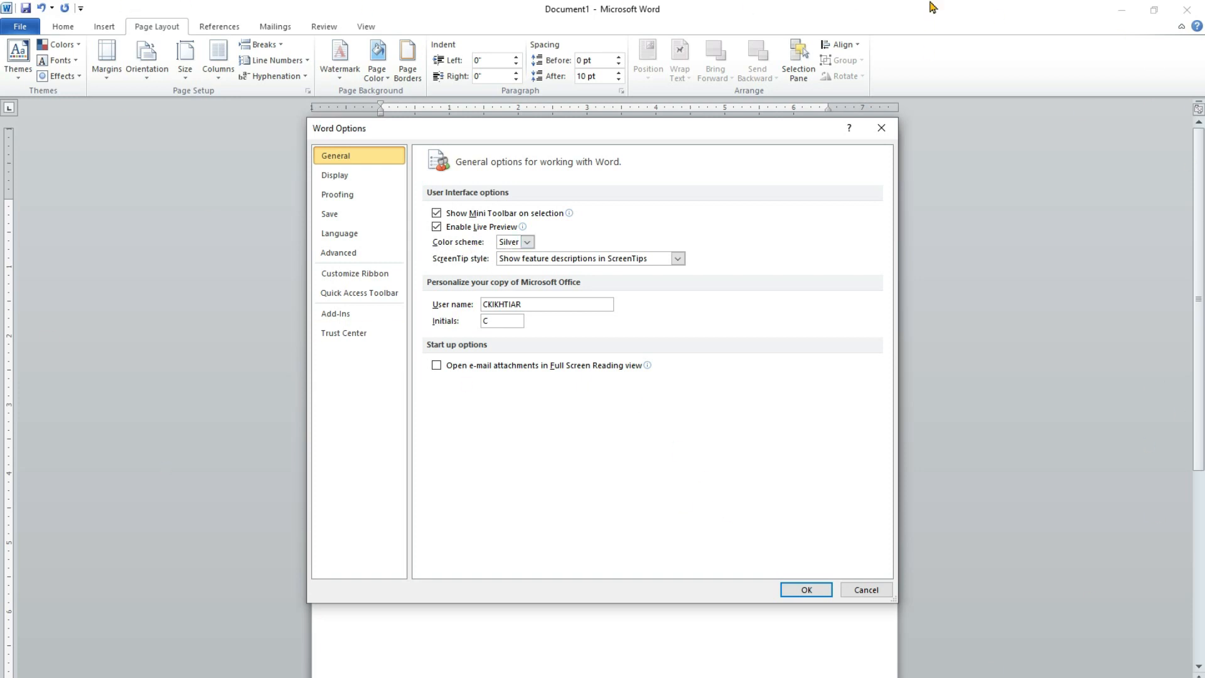
left_click(527, 242)
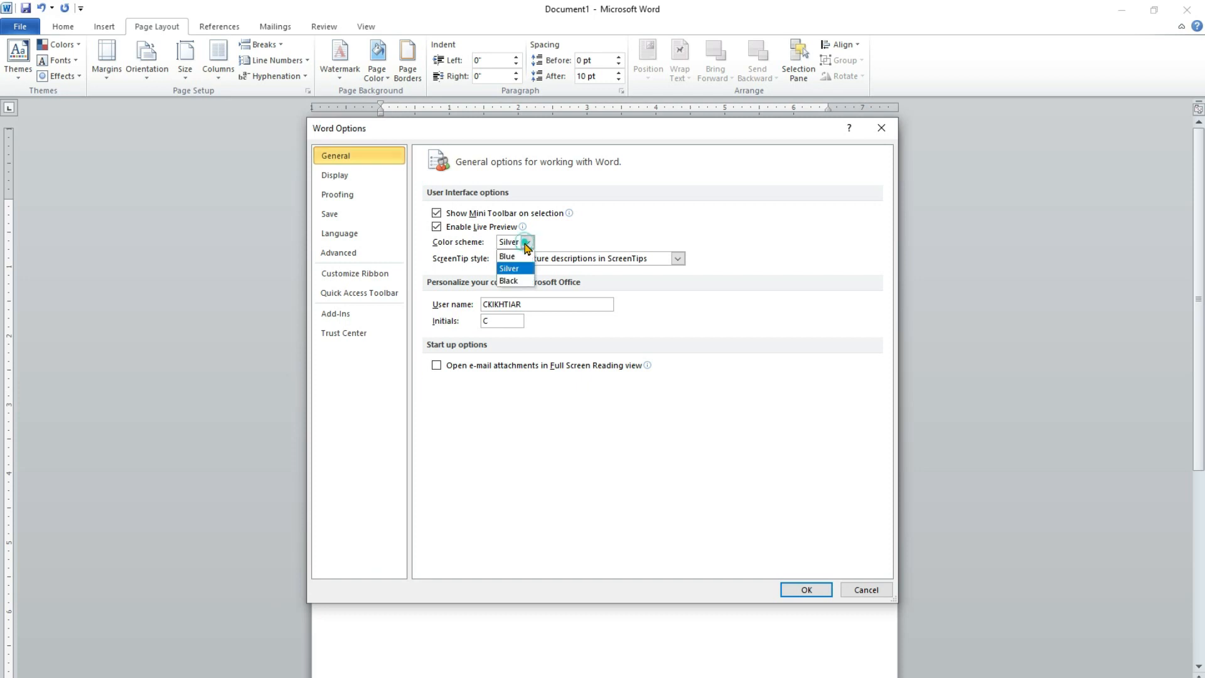
left_click(508, 256)
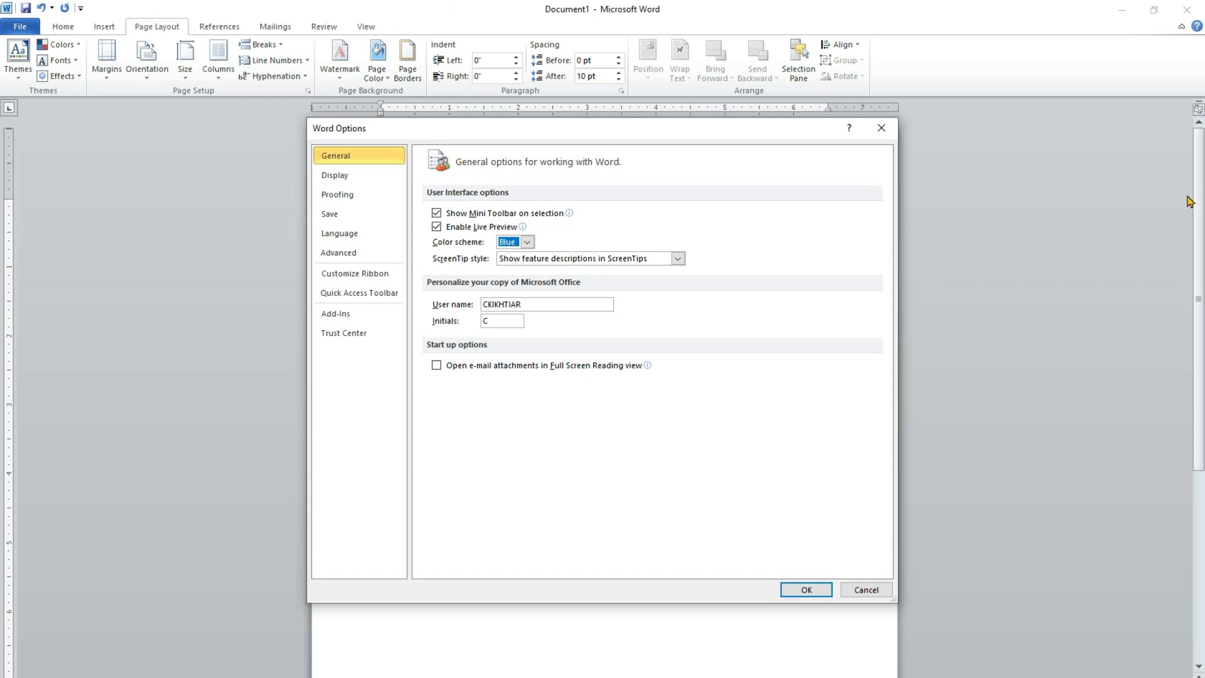
left_click(527, 242)
left_click(515, 274)
left_click(528, 242)
left_click(511, 260)
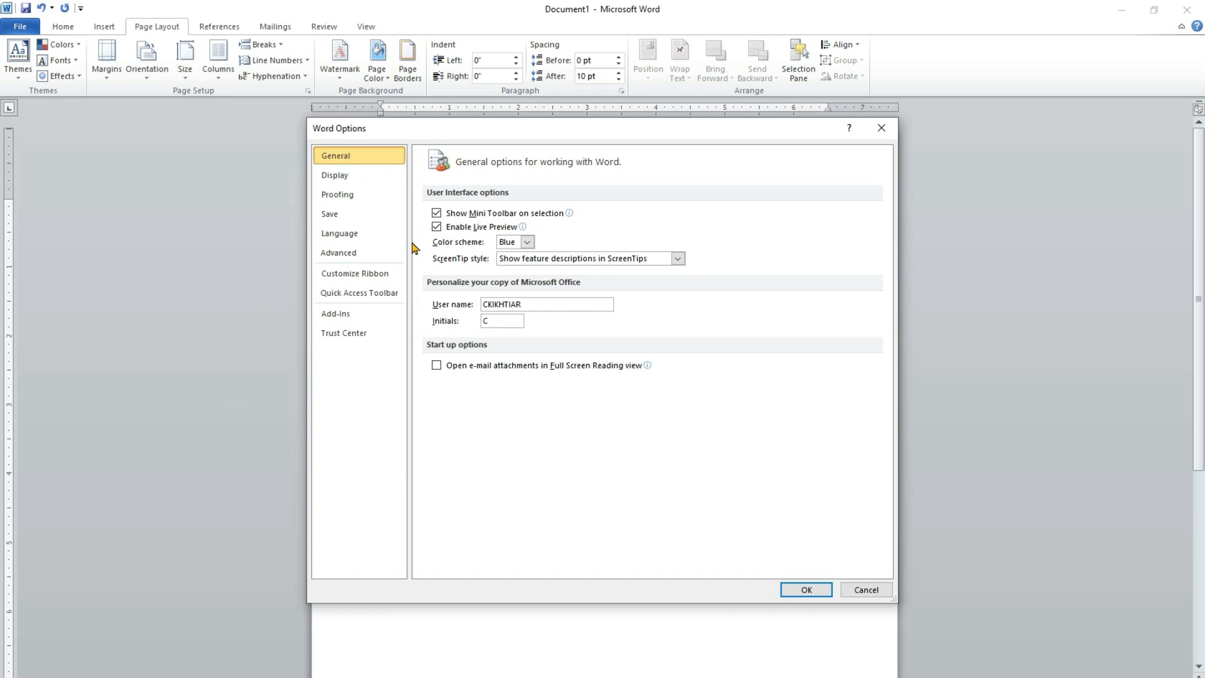
Step: Review the display options and the proofing options for spelling and grammar correction
left_click(361, 178)
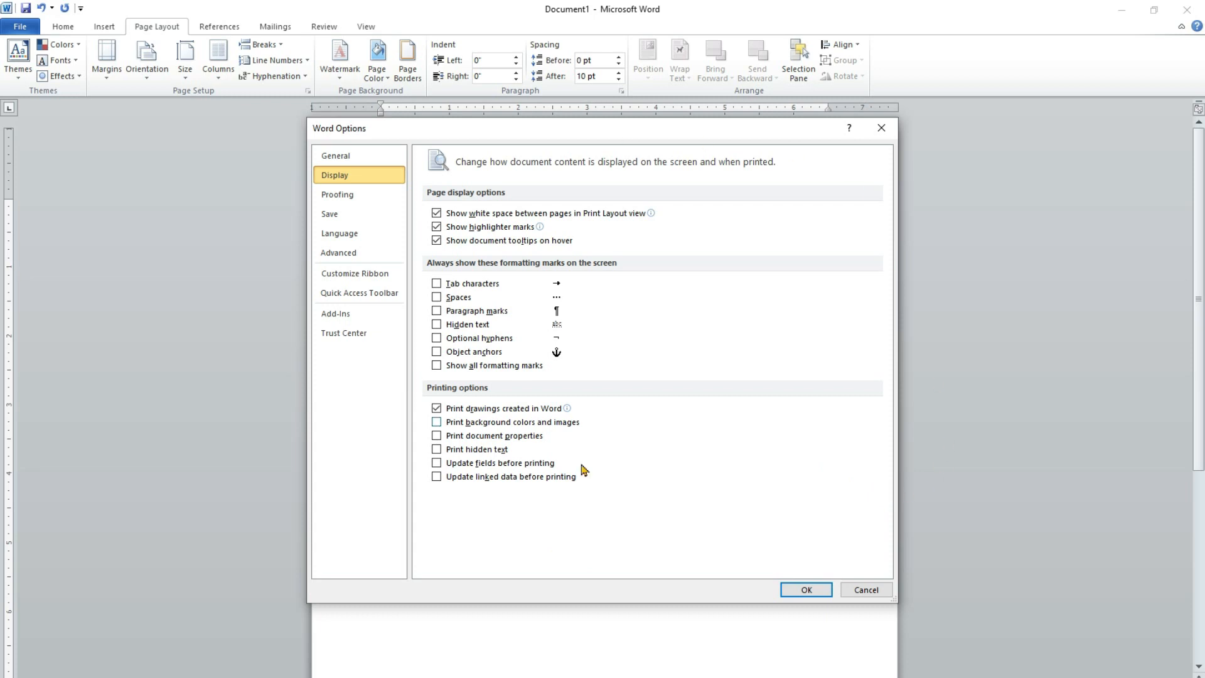
left_click(368, 197)
scroll(586, 318, "down", 1)
scroll(742, 513, "up", 1)
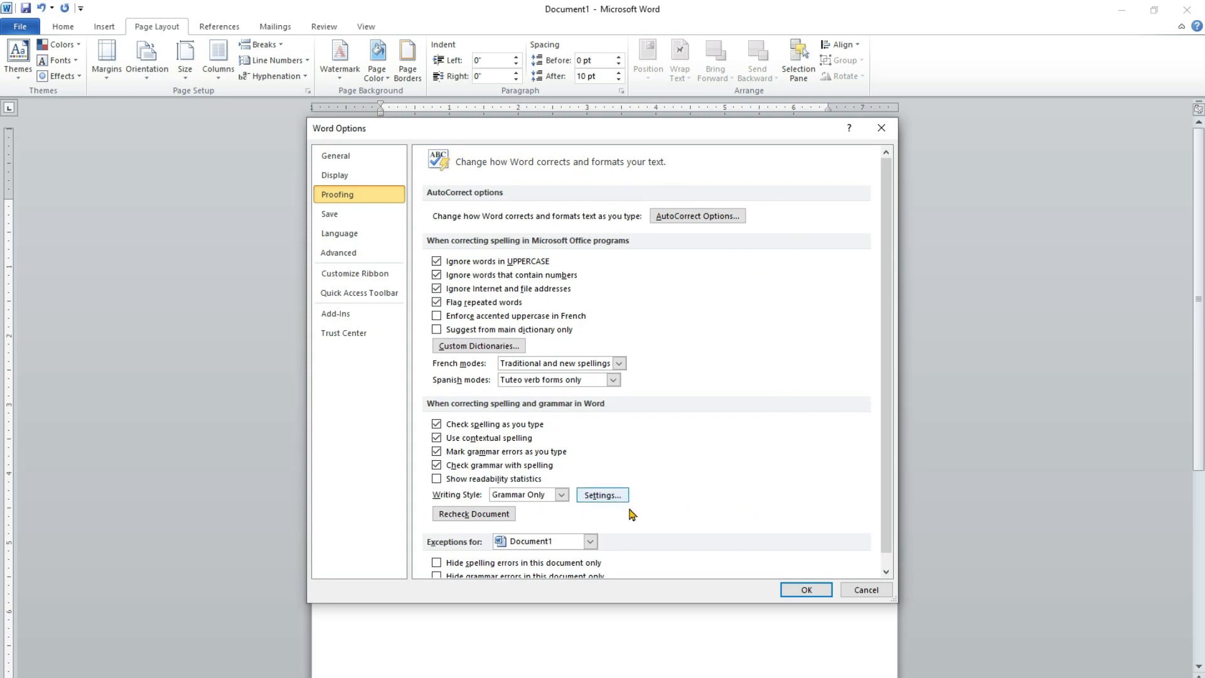
Step: In the save options, set the default file format to Word 97-2003 Document (*.doc)
left_click(339, 217)
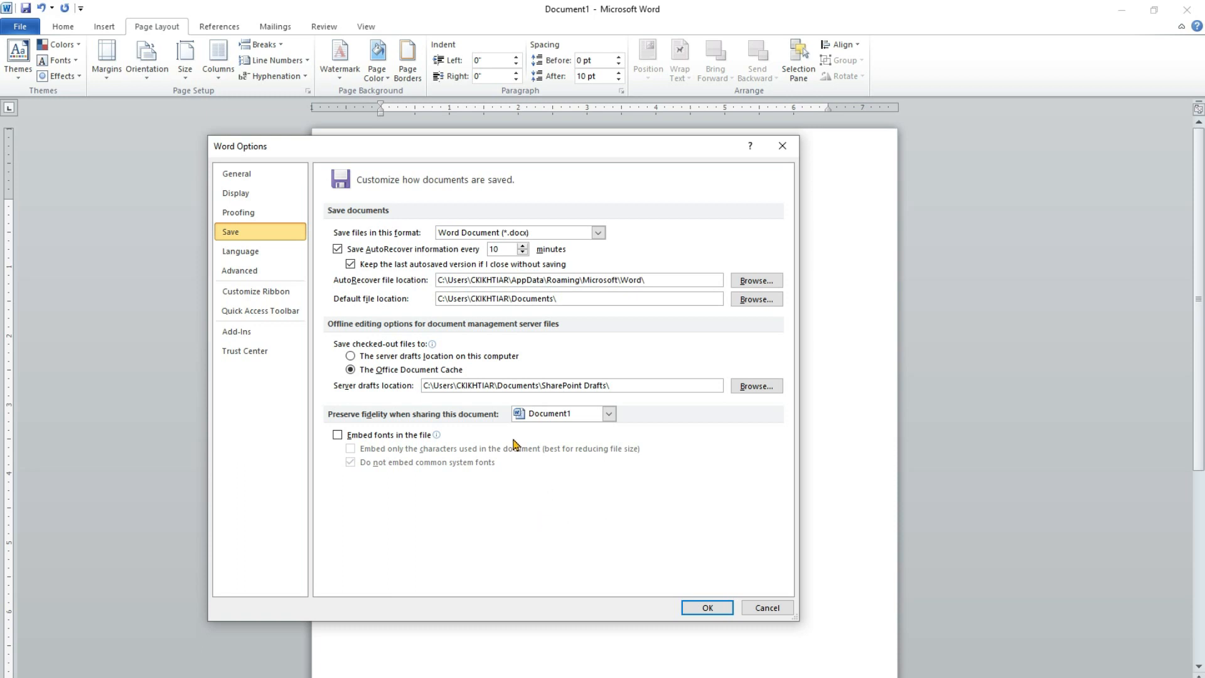
left_click_drag(408, 154, 433, 147)
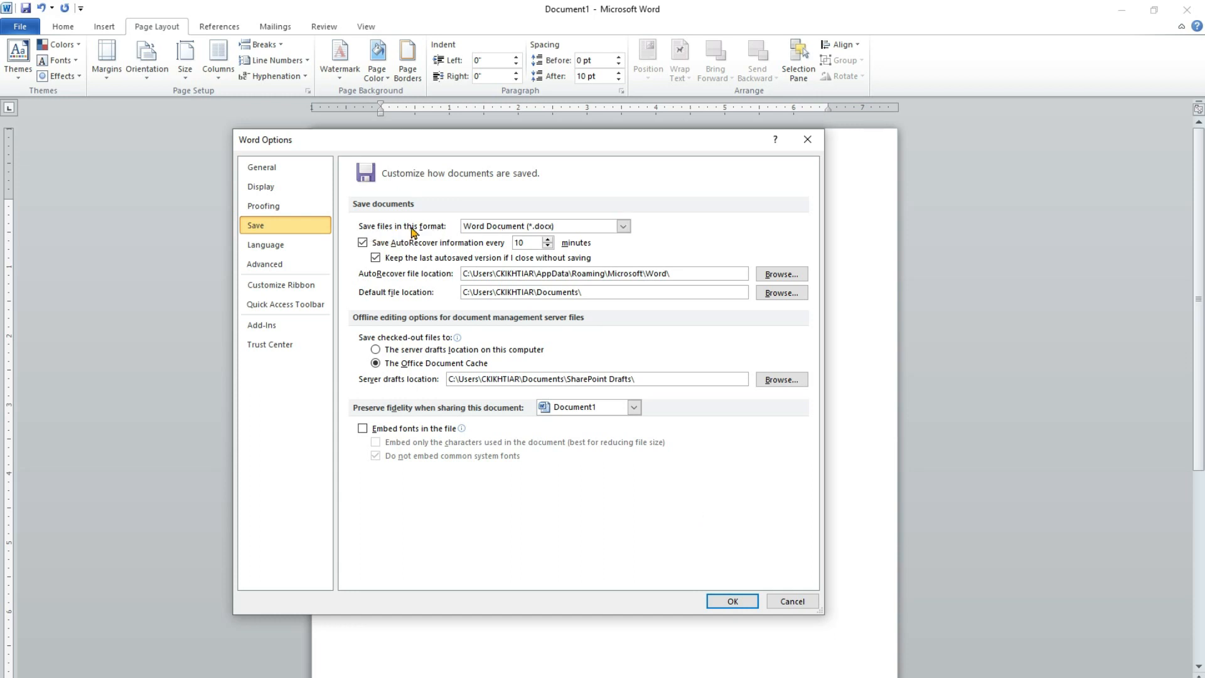
left_click(595, 229)
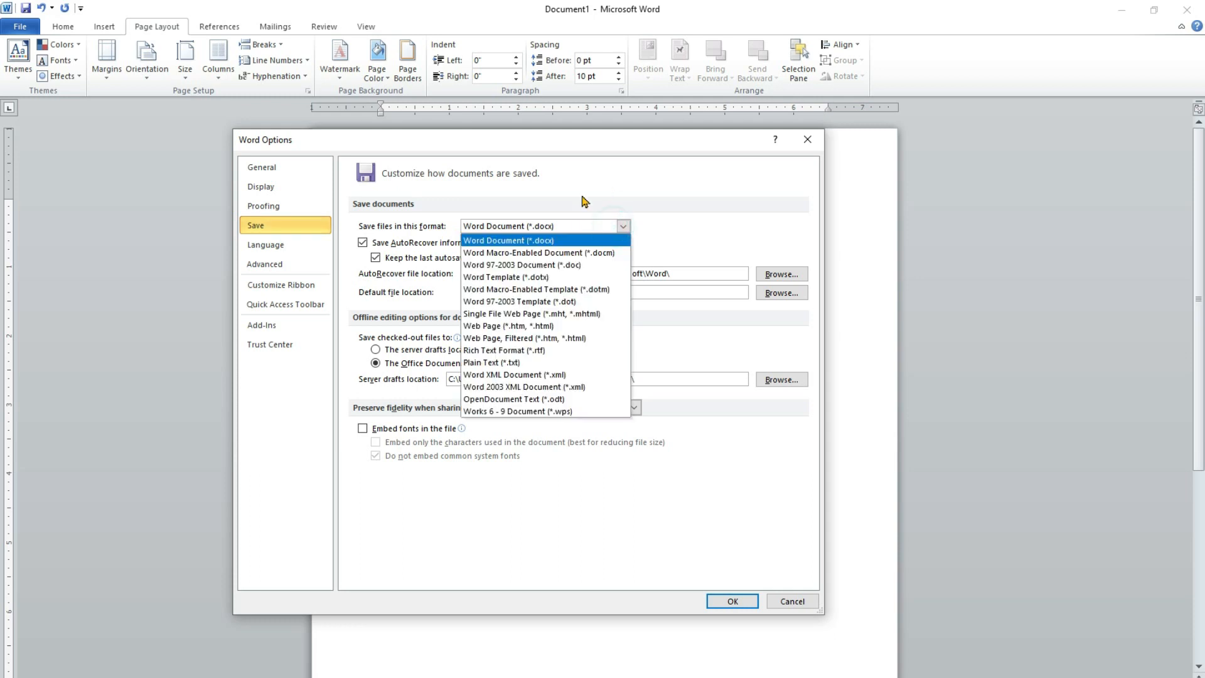
left_click(527, 270)
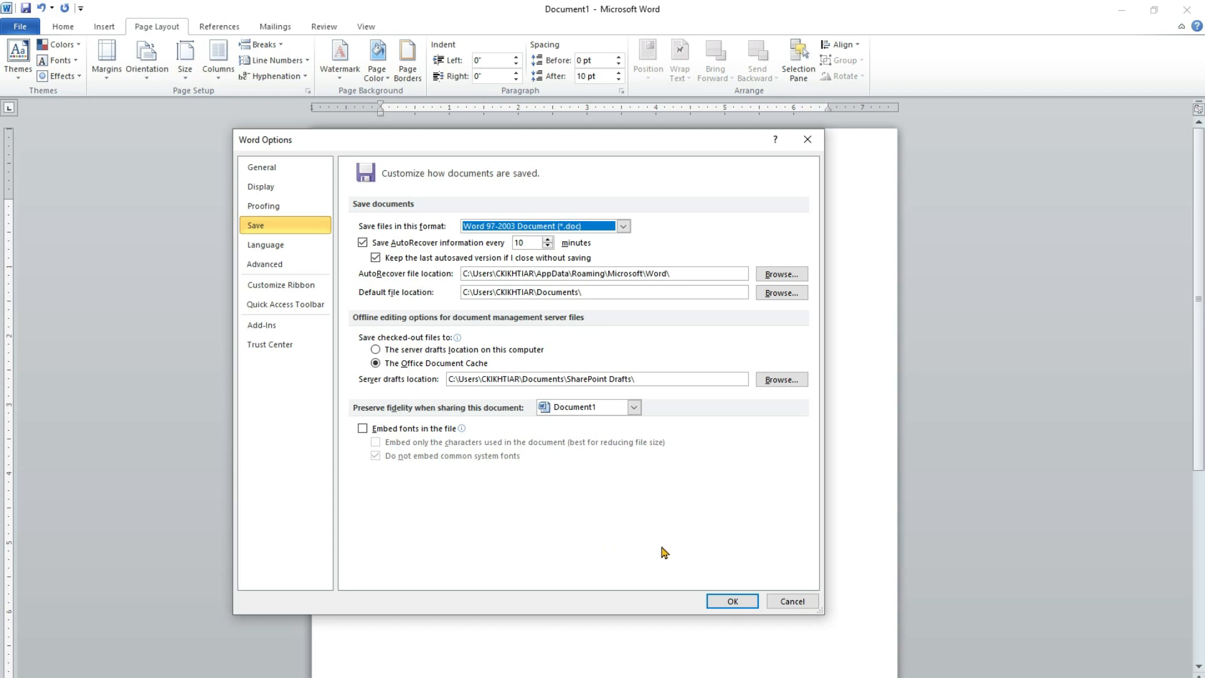
Step: Look over the language preferences, then enable Show text boundaries in the advanced options for document content
left_click(257, 248)
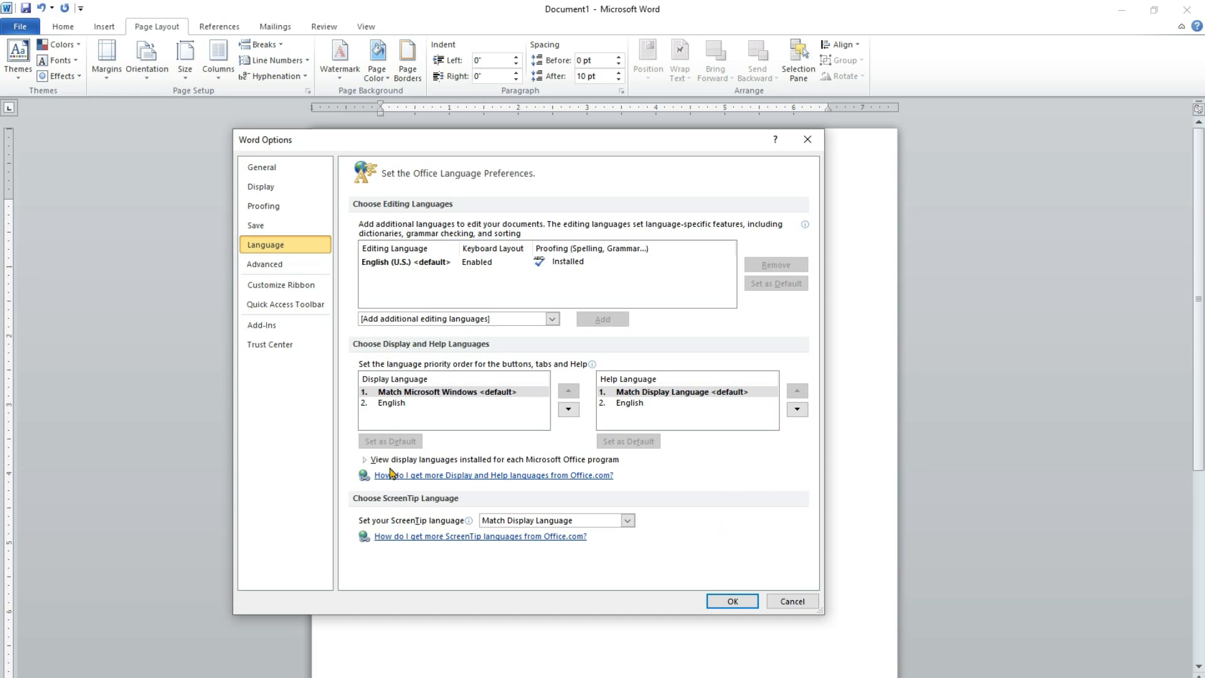
left_click(268, 270)
scroll(544, 398, "down", 8)
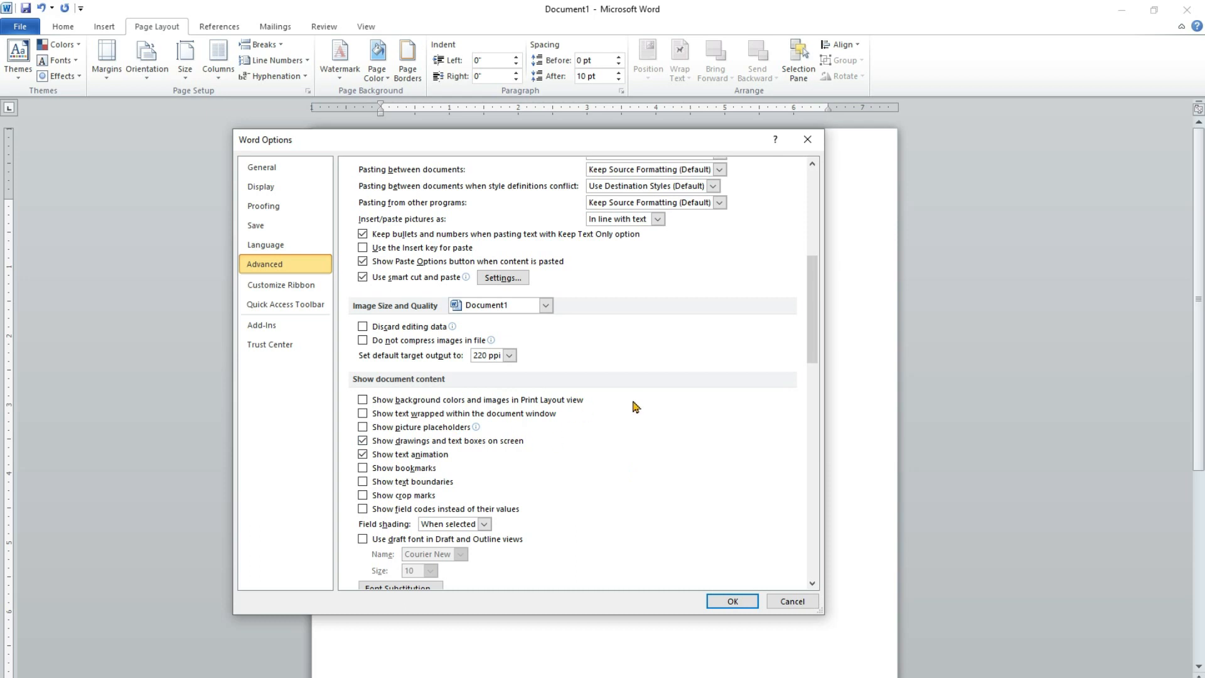
scroll(536, 422, "up", 10)
left_click_drag(558, 148, 349, 148)
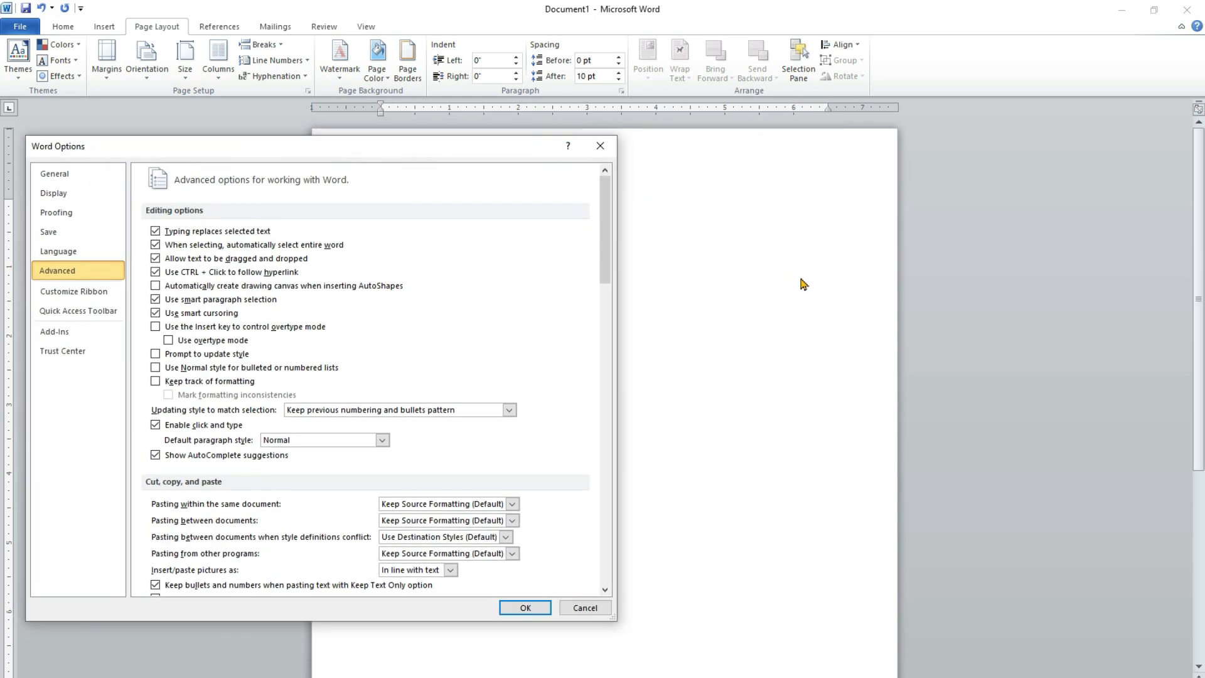
left_click_drag(450, 149, 552, 167)
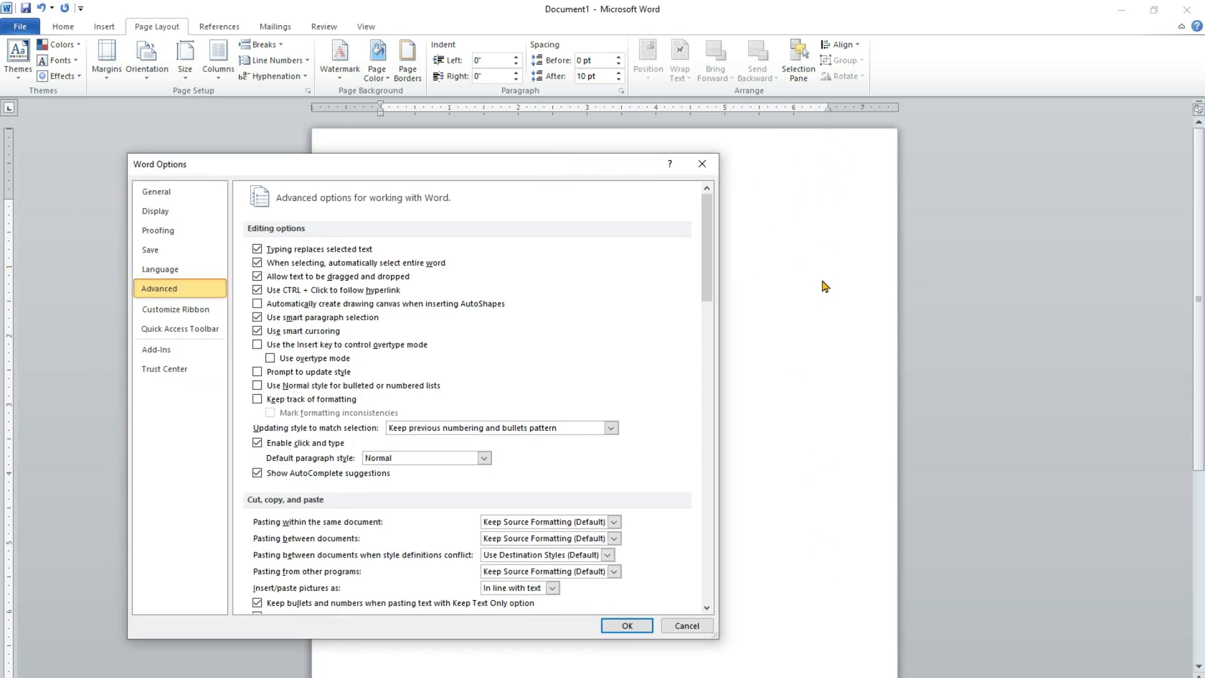
scroll(655, 462, "down", 10)
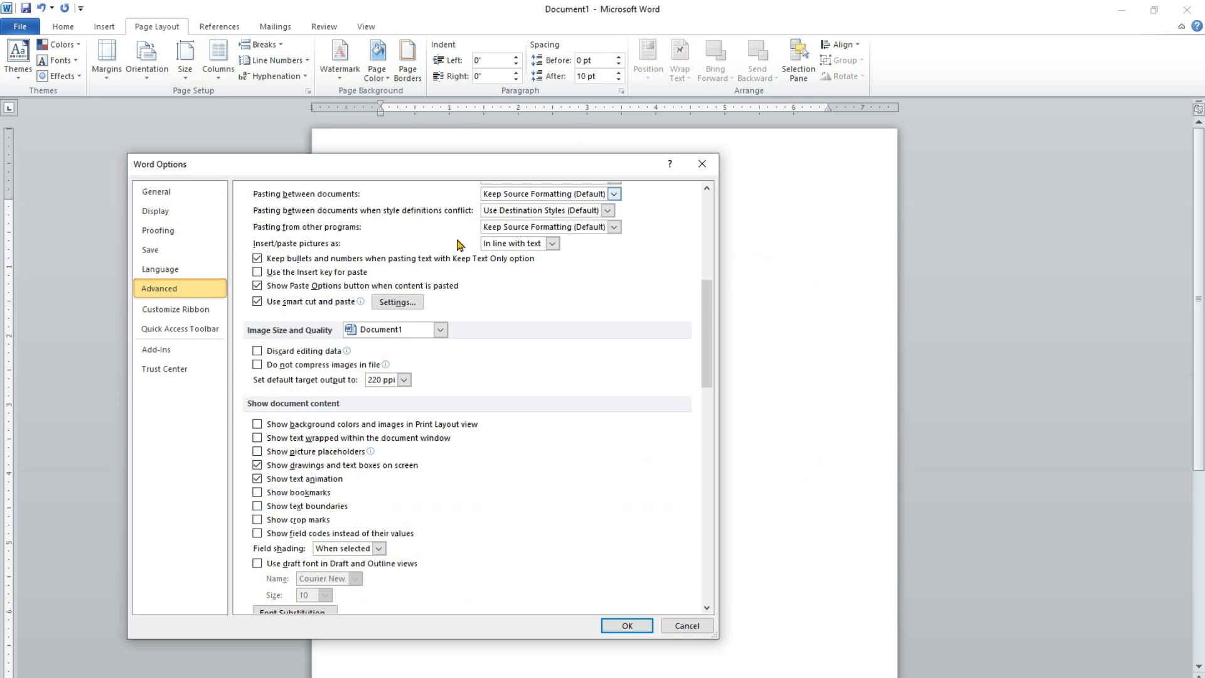
left_click(258, 508)
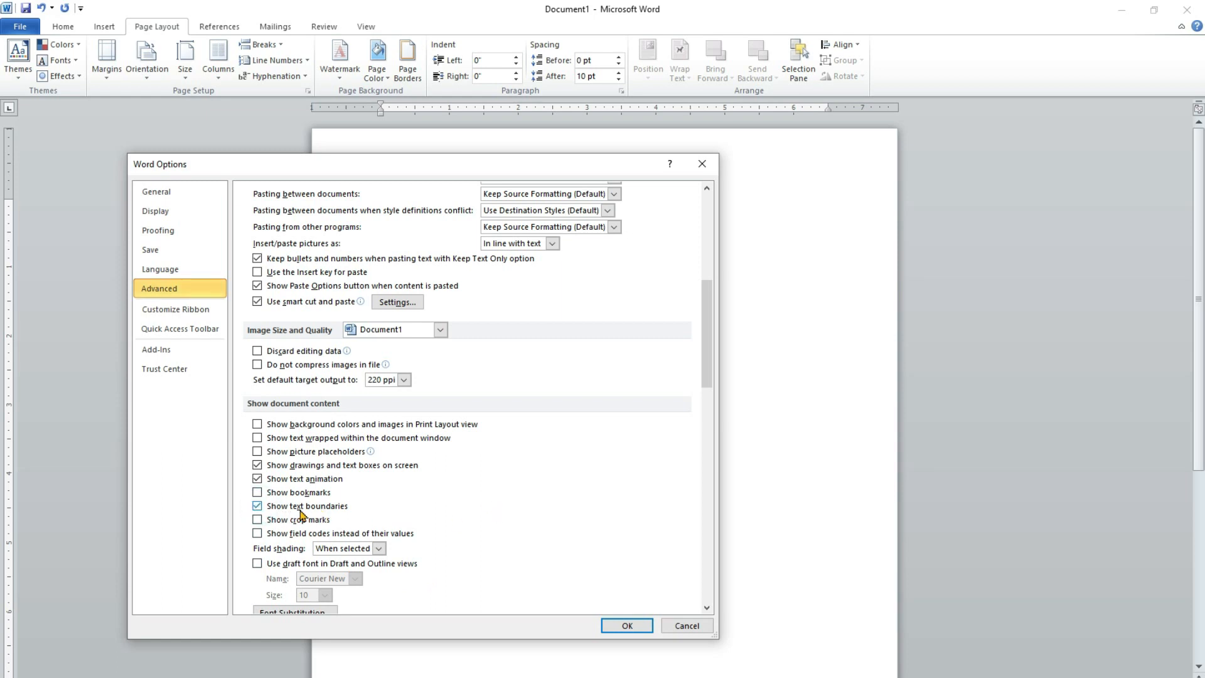
Step: Look over the ribbon customization options, then add the New command to the Quick Access Toolbar
left_click(164, 312)
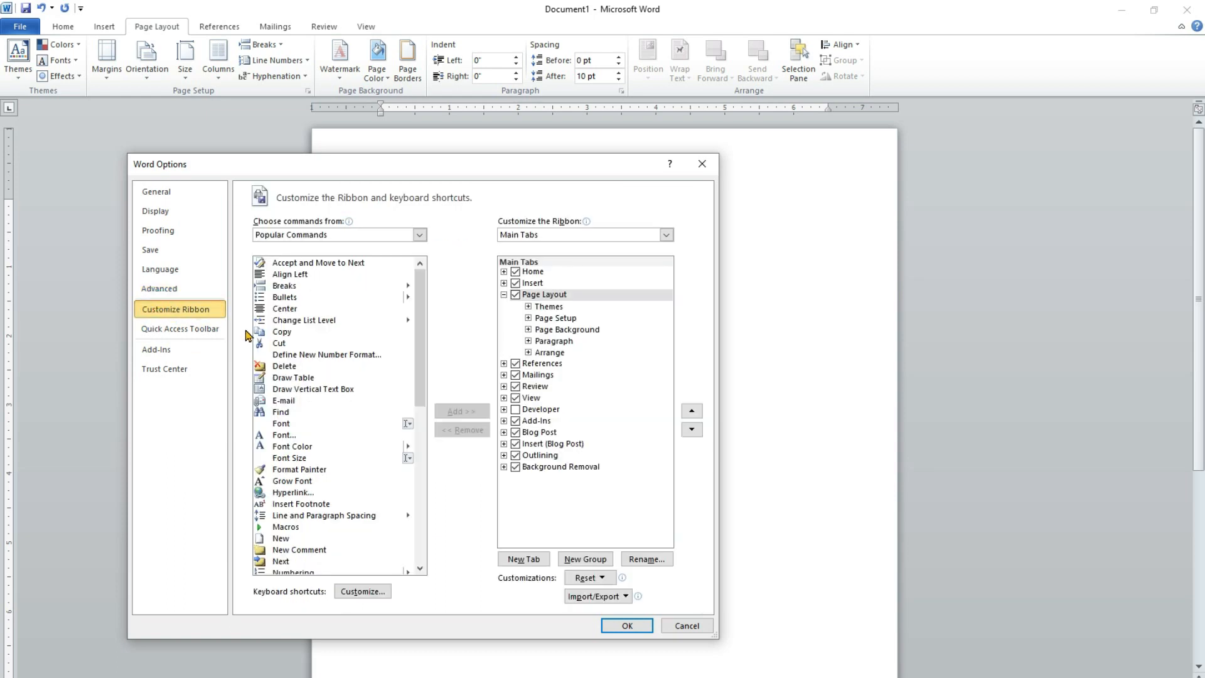
scroll(374, 379, "down", 10)
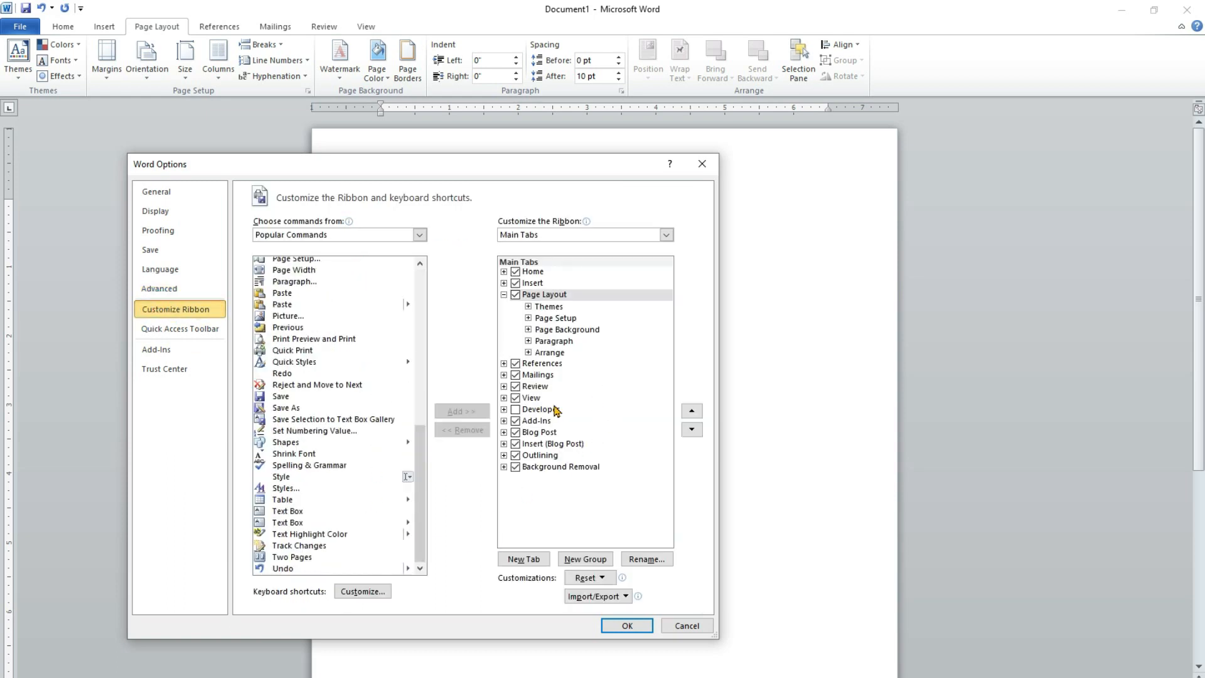
left_click(151, 331)
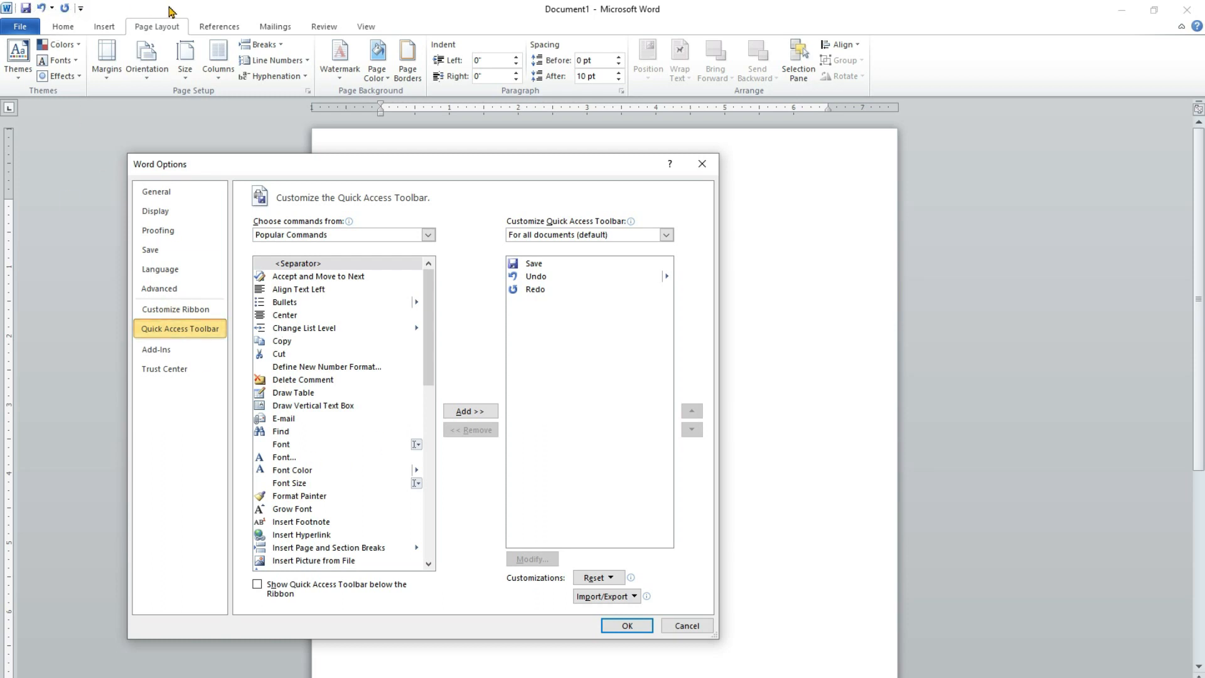
scroll(381, 462, "down", 10)
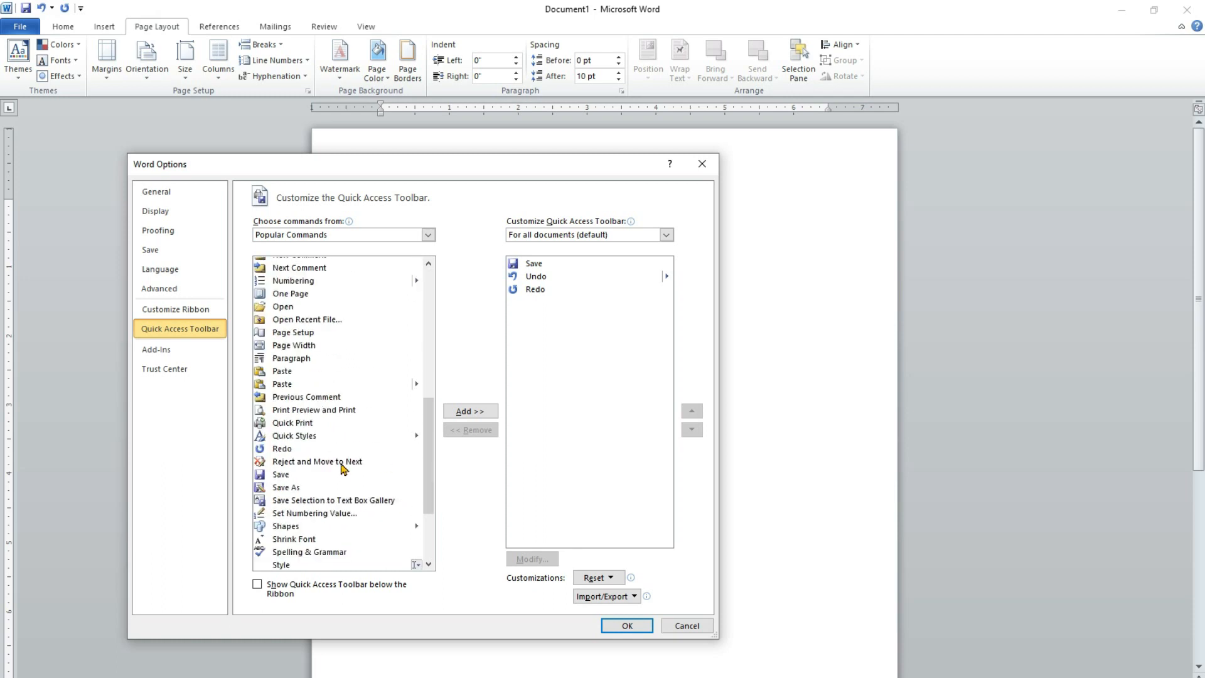
scroll(344, 462, "down", 3)
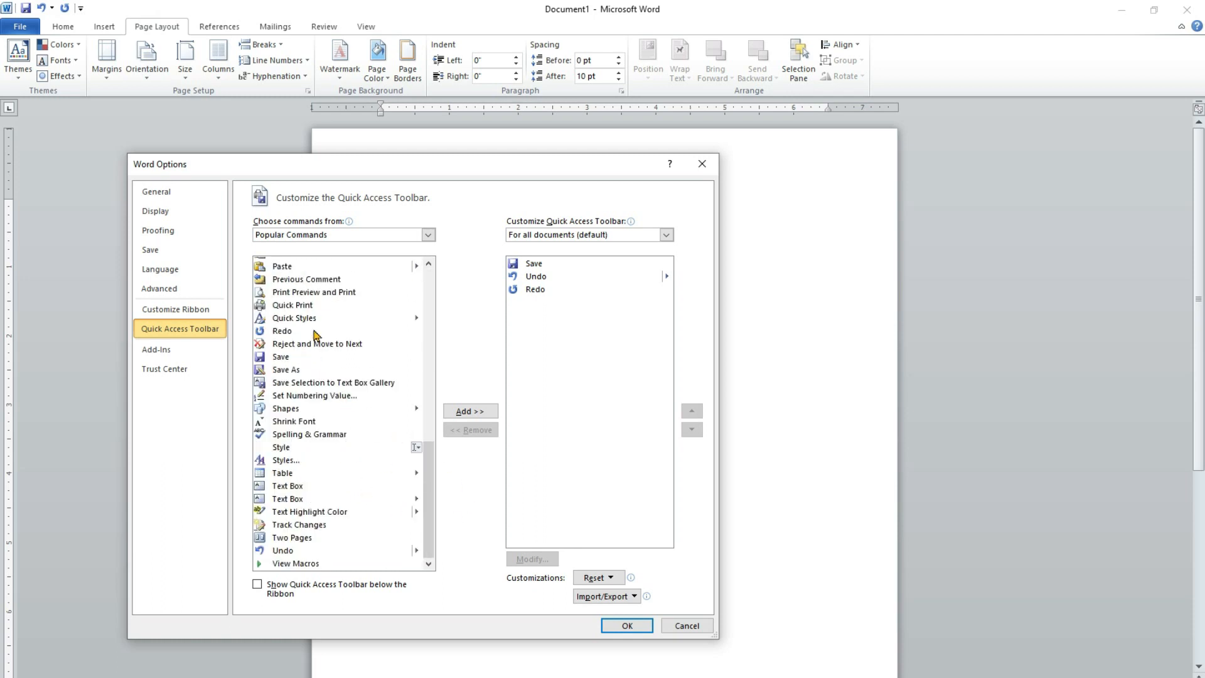
scroll(344, 439, "up", 7)
left_click(276, 401)
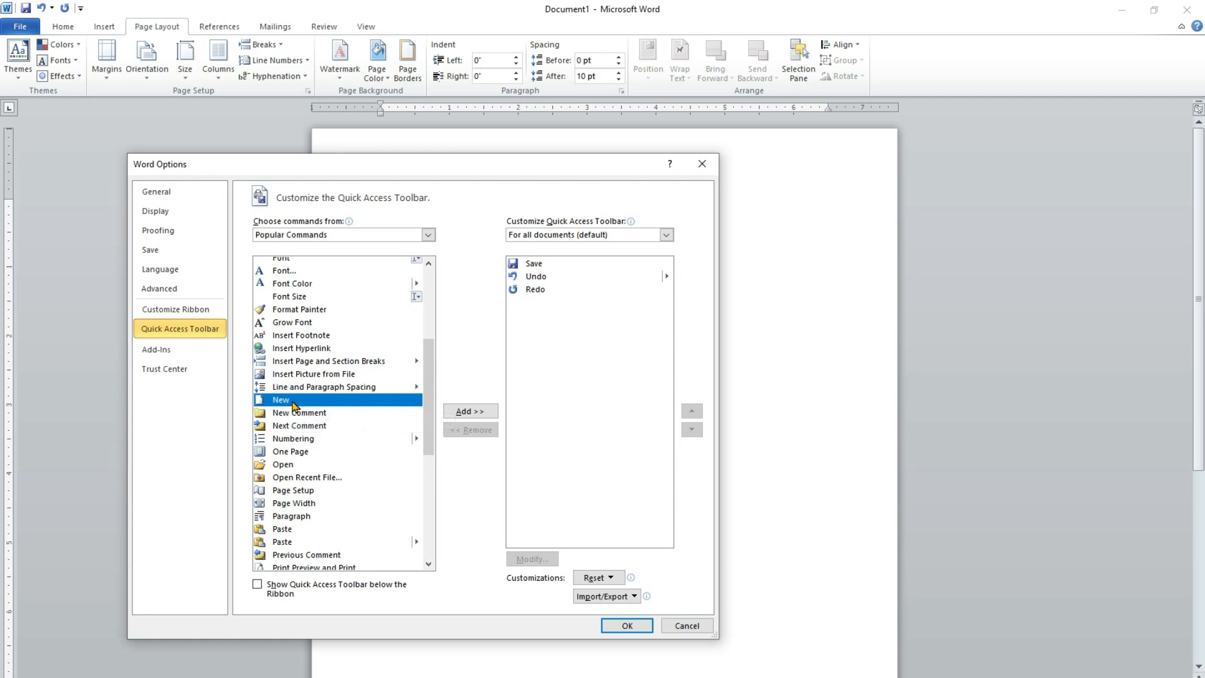
left_click(476, 412)
Step: Add the Page Setup command to the Quick Access Toolbar
scroll(305, 480, "down", 2)
scroll(320, 538, "up", 4)
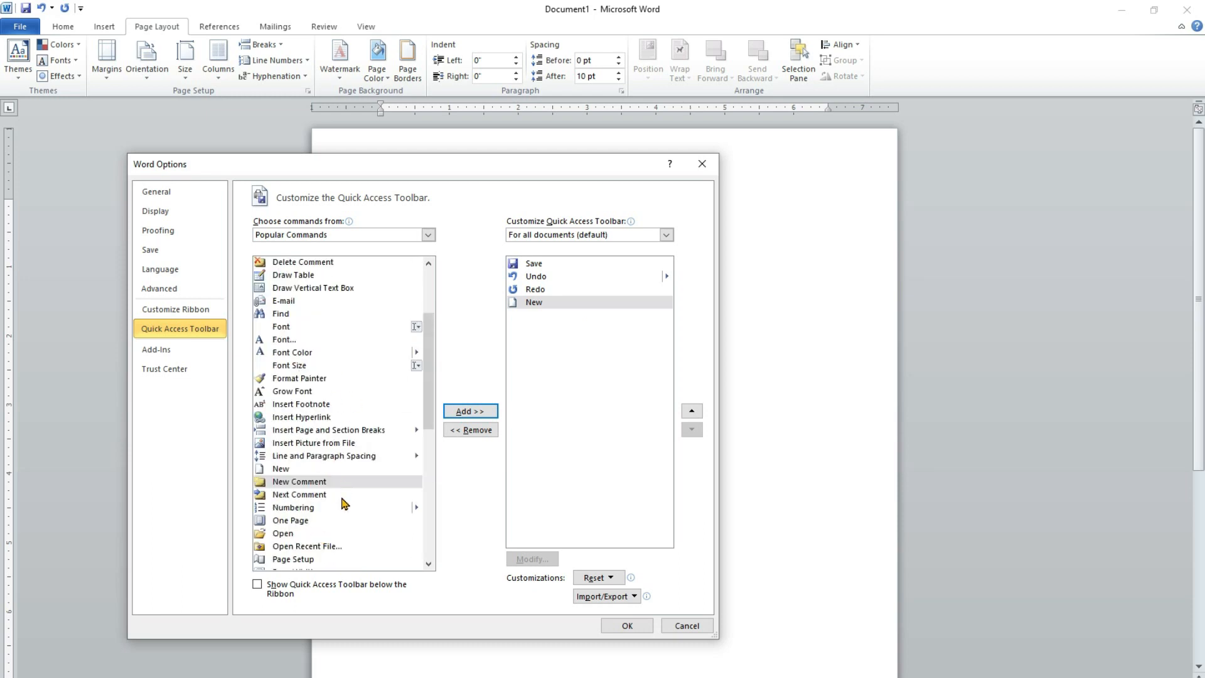
scroll(314, 565, "down", 2)
left_click(296, 493)
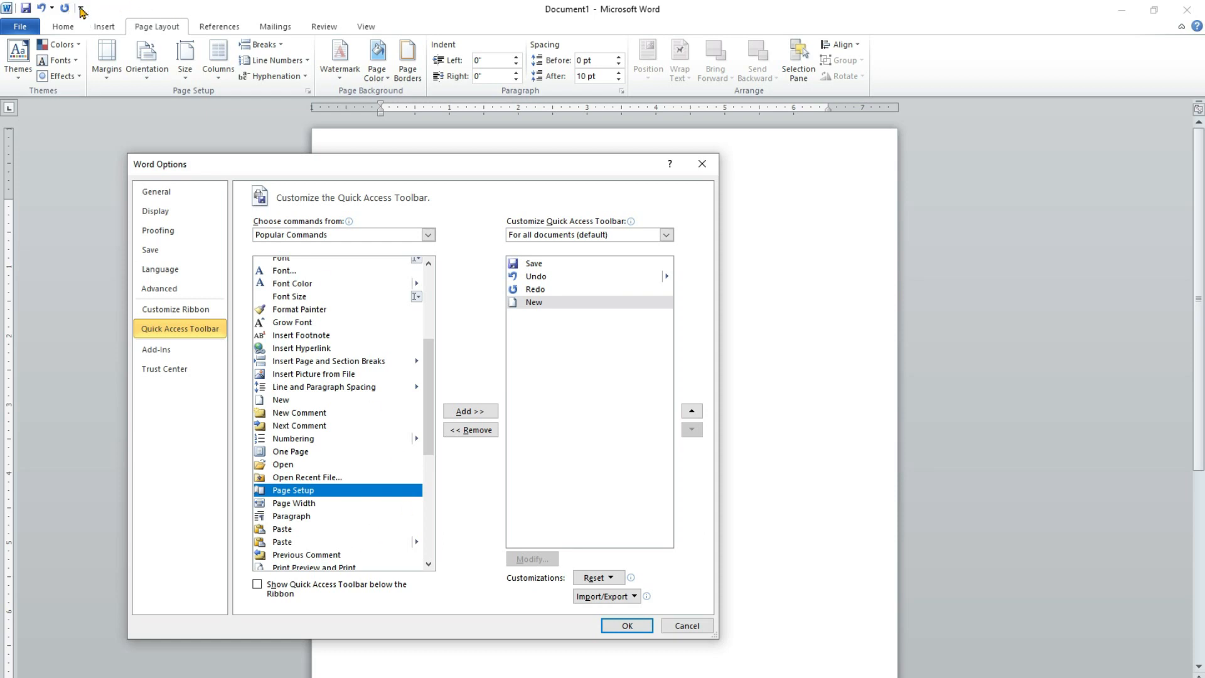
left_click(465, 411)
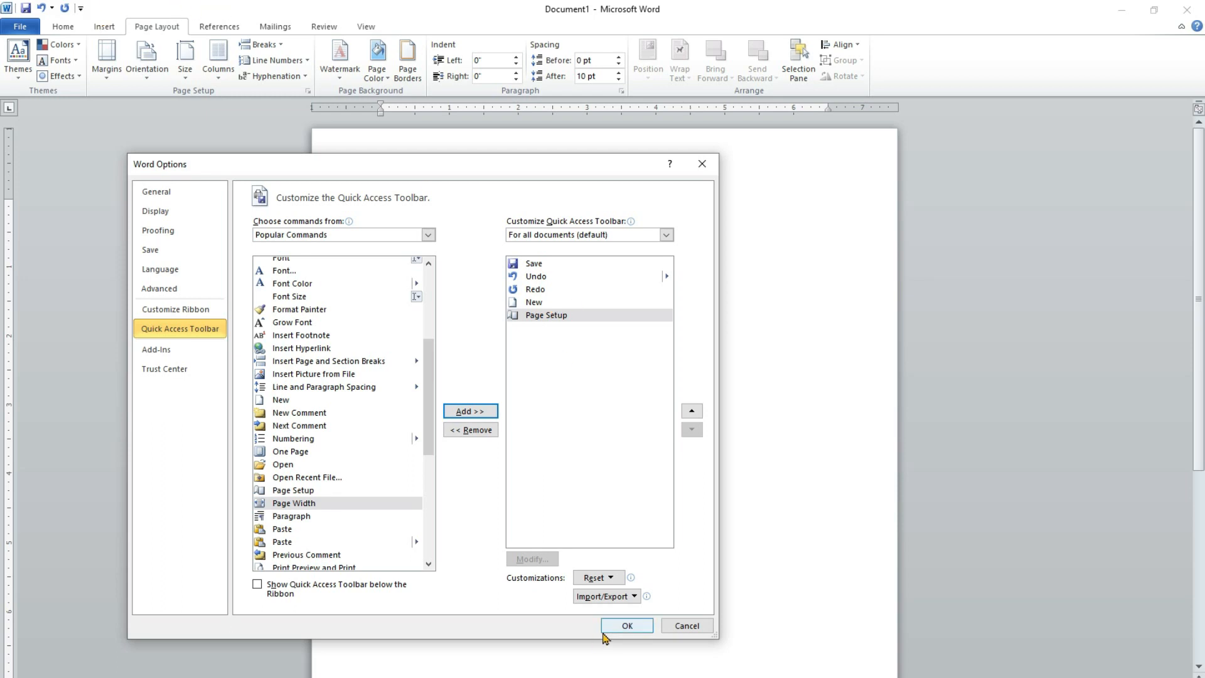
Step: Add the Quick Print and Print Preview and Print commands to the Quick Access Toolbar
scroll(258, 455, "down", 4)
left_click(293, 443)
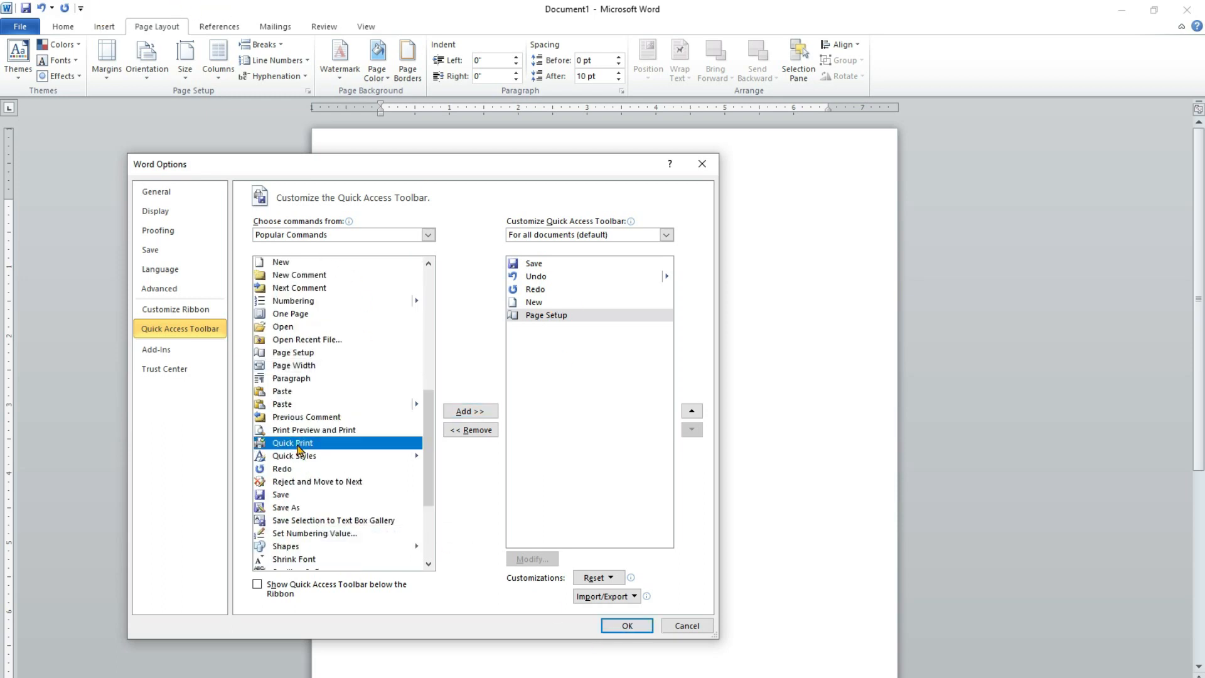
left_click(476, 413)
left_click(301, 430)
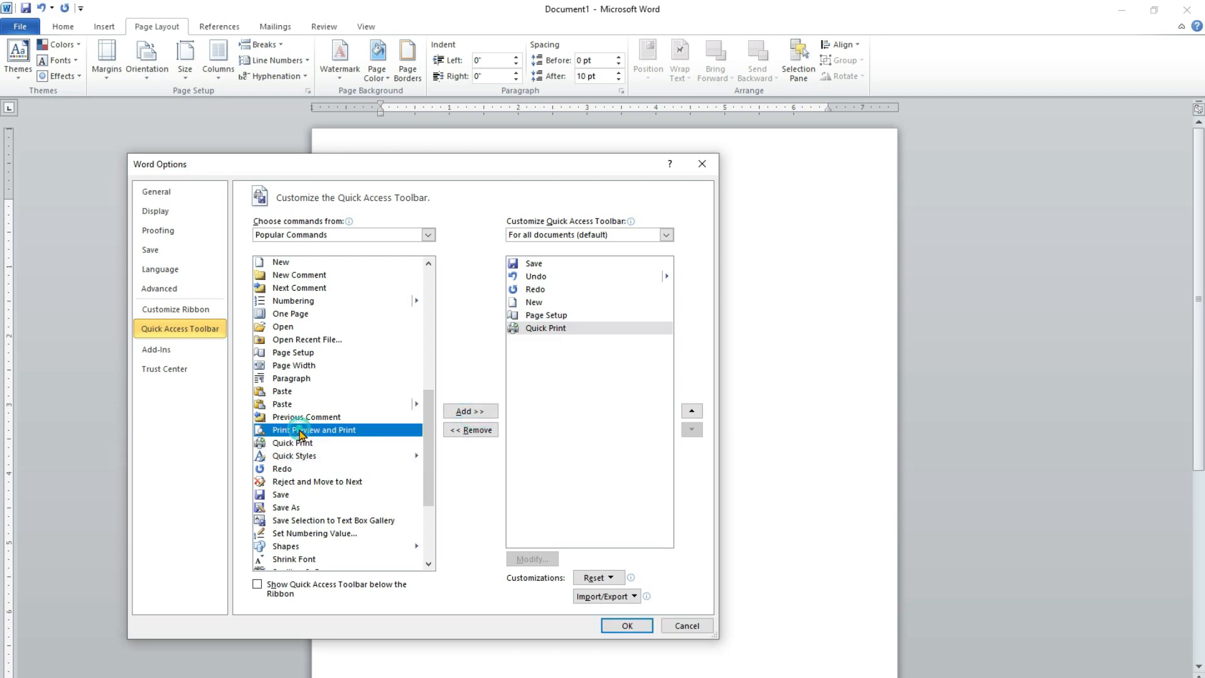
left_click(467, 413)
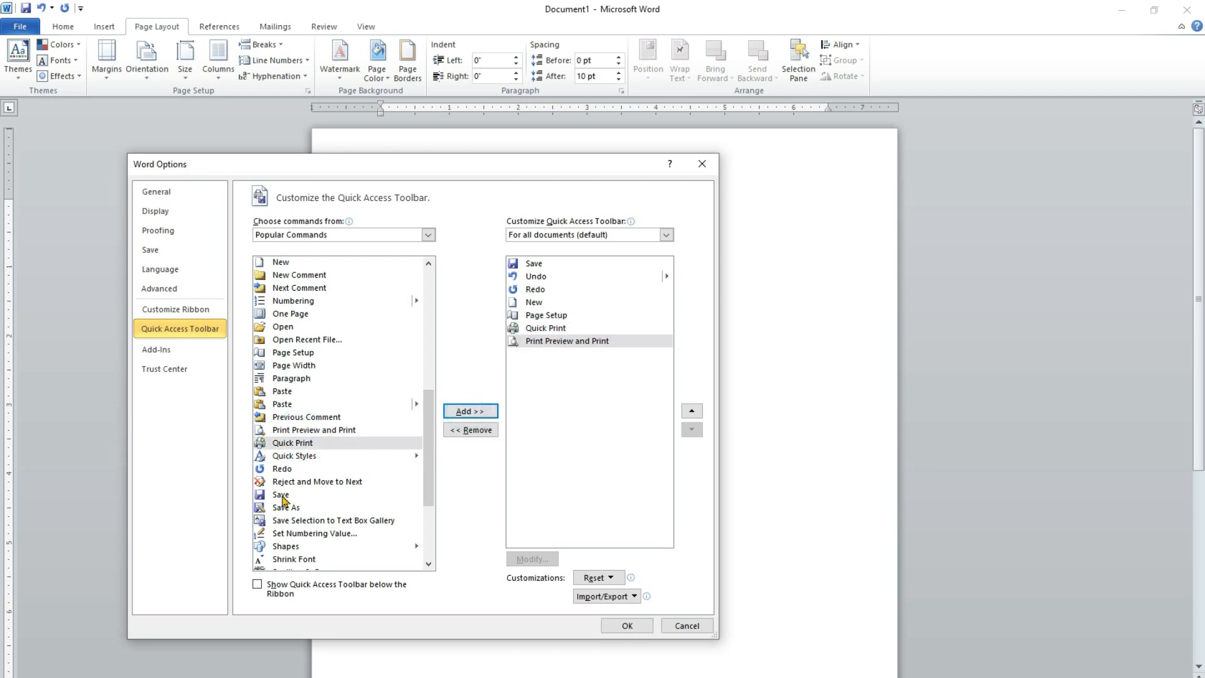
left_click(299, 432)
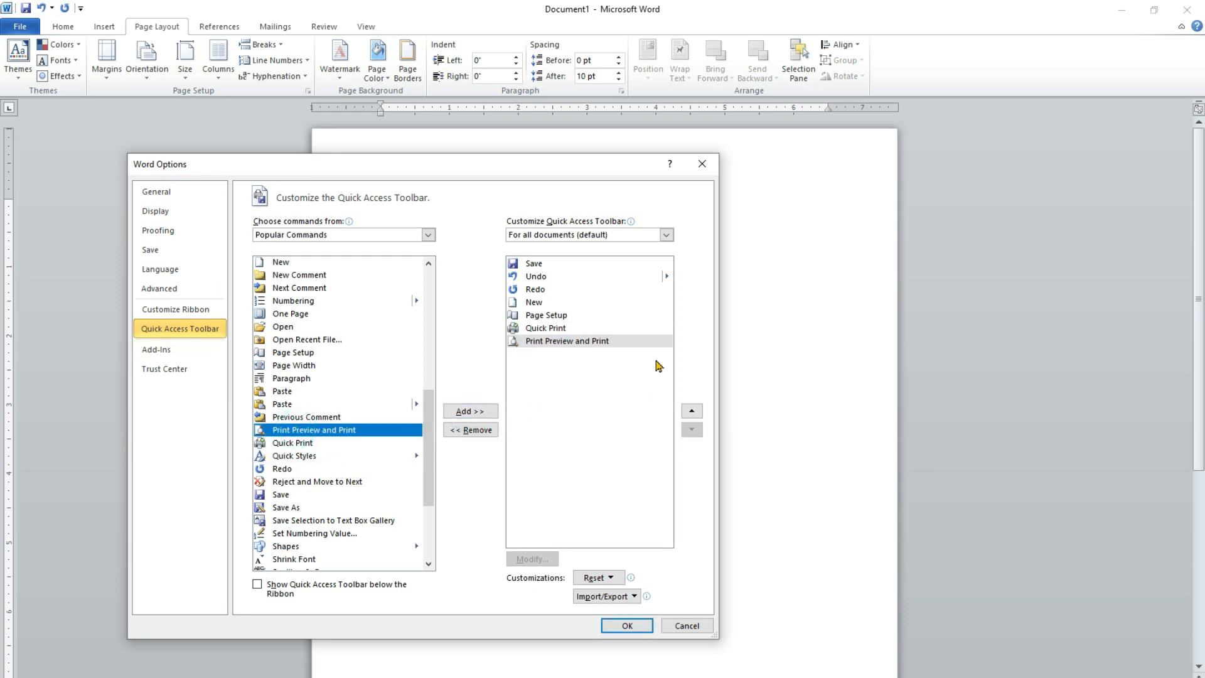
Step: Review the Add-Ins, Trust Center and other option categories, then apply all the changed program options
left_click(162, 349)
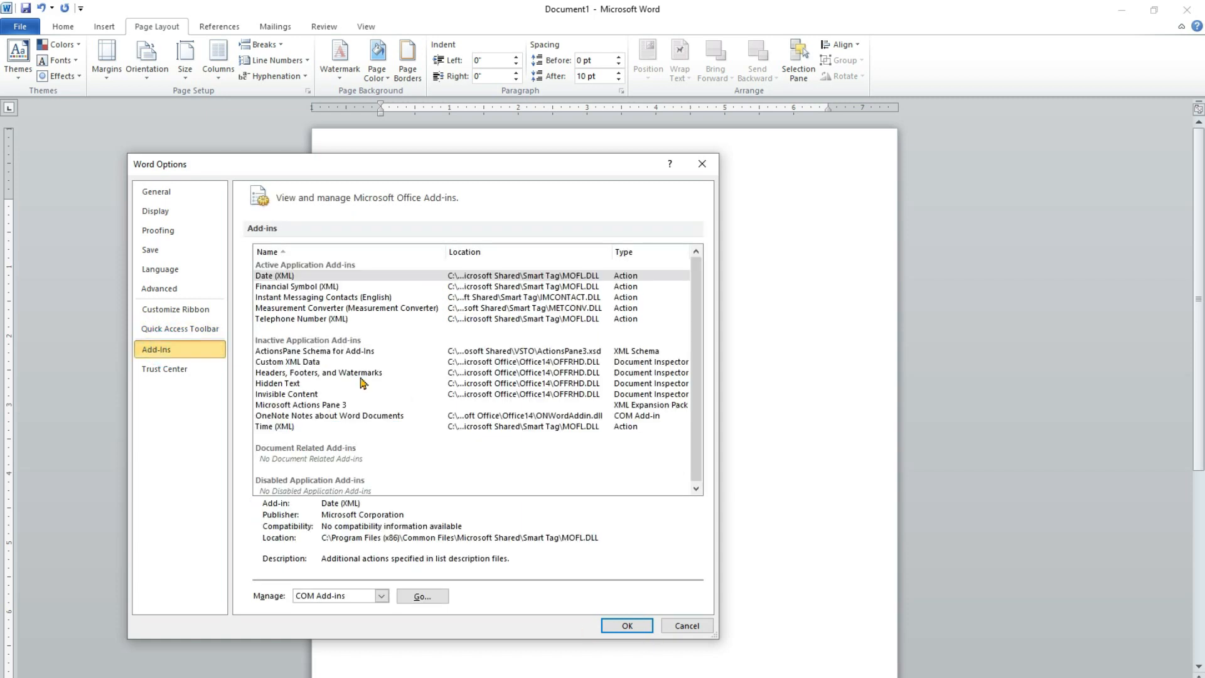
left_click(151, 374)
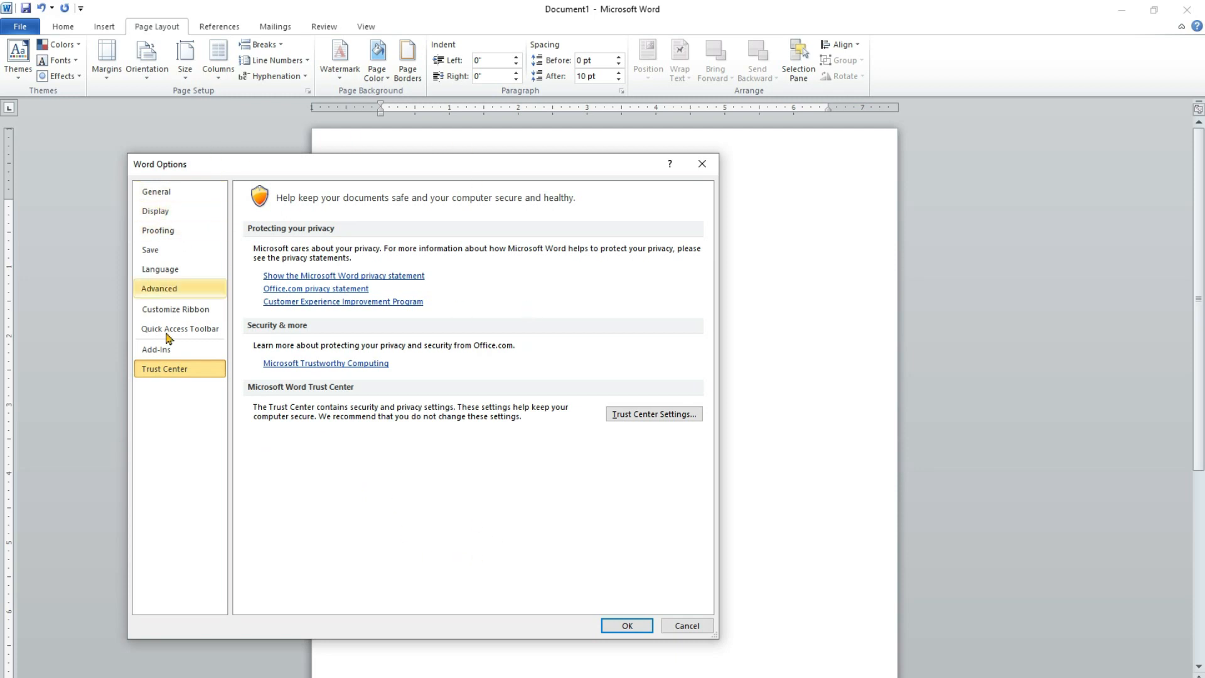
left_click(164, 194)
left_click(161, 211)
left_click(161, 290)
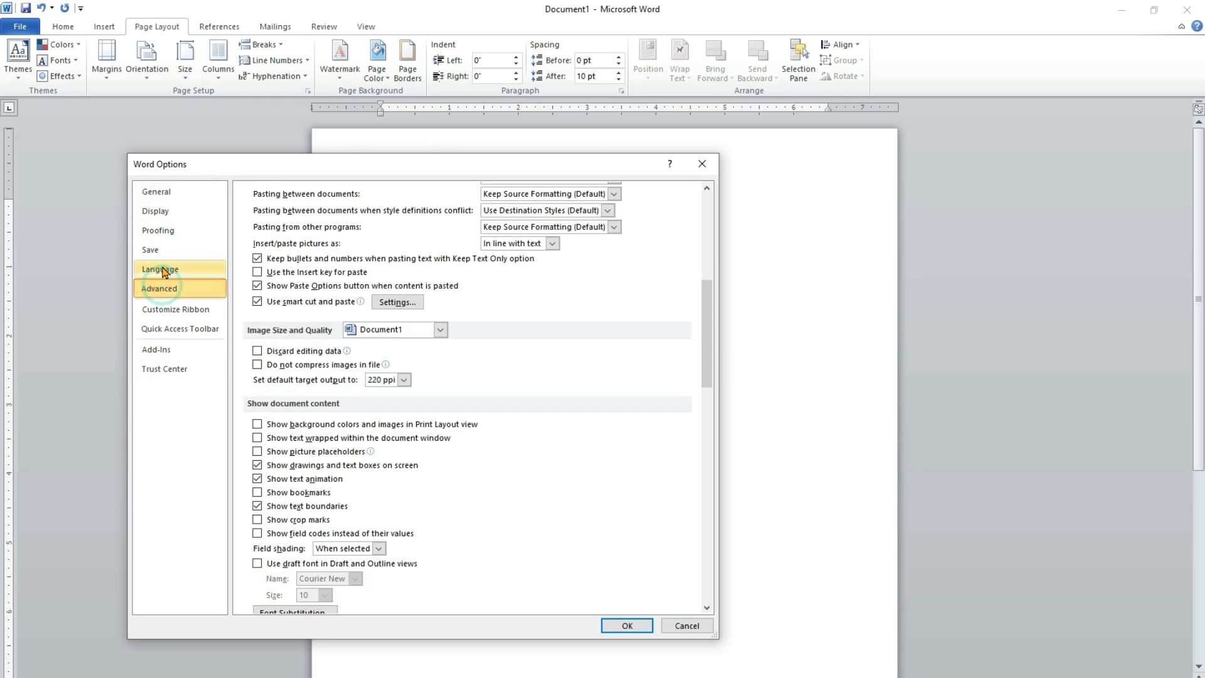
left_click(162, 270)
left_click(621, 625)
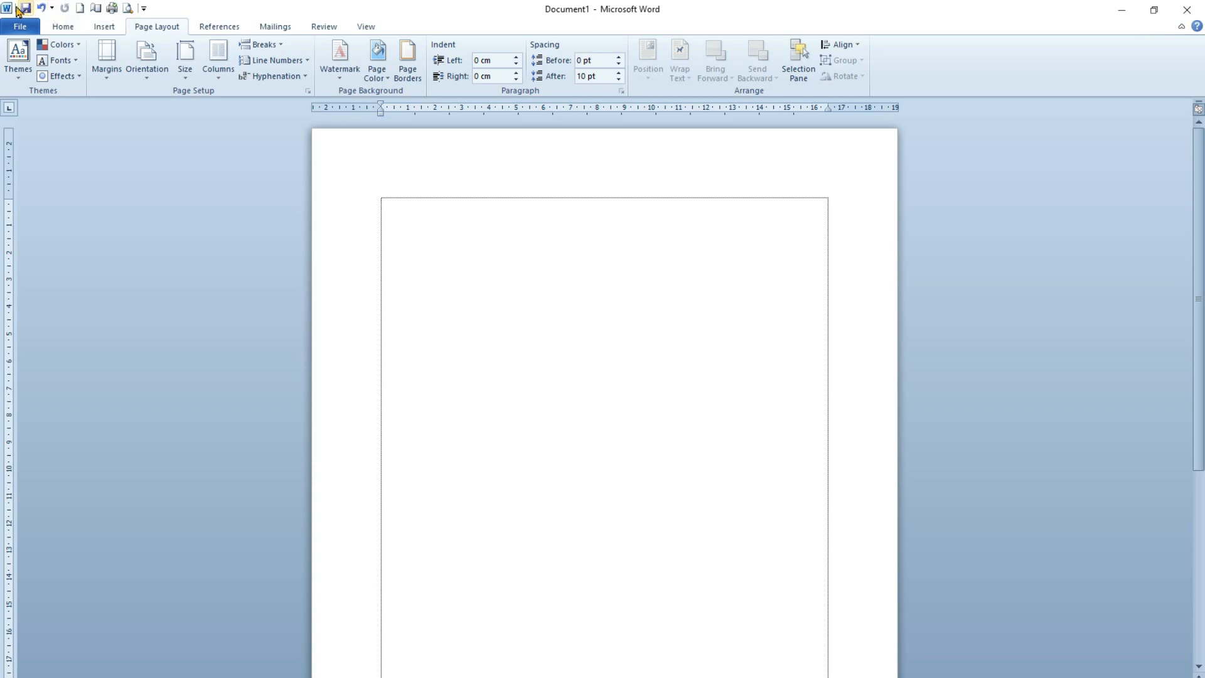
Step: View the blank document in print preview, then return to the page layout tools in the document
left_click(128, 9)
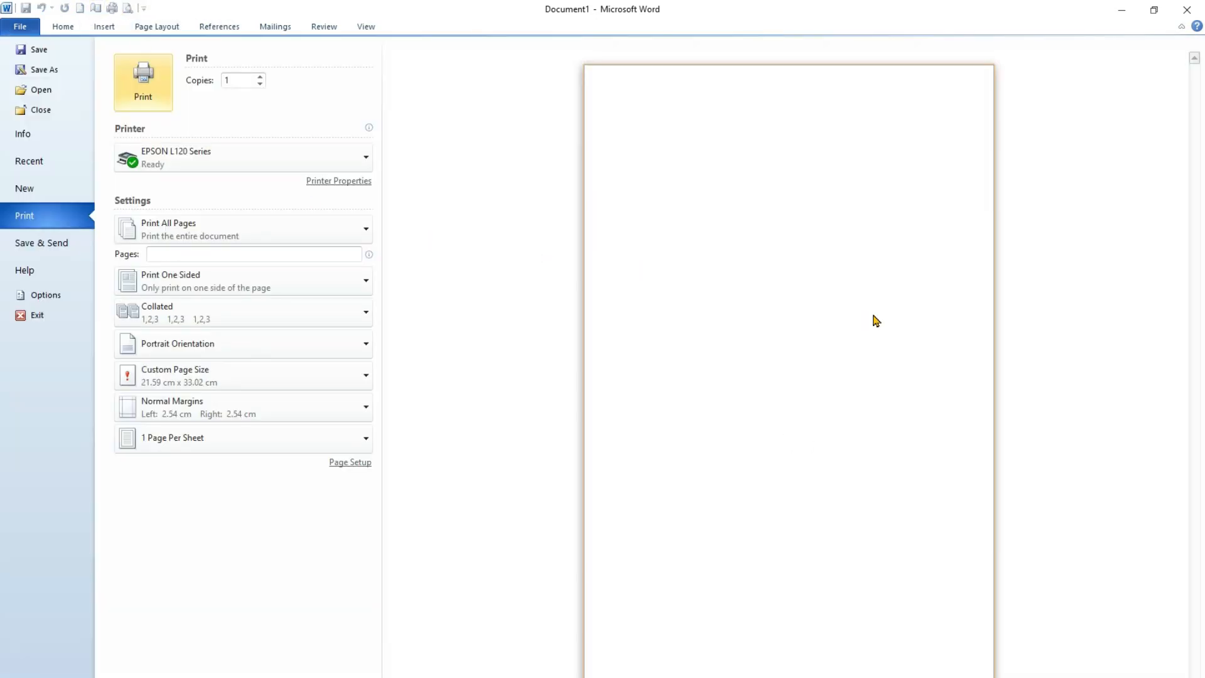
key("Escape")
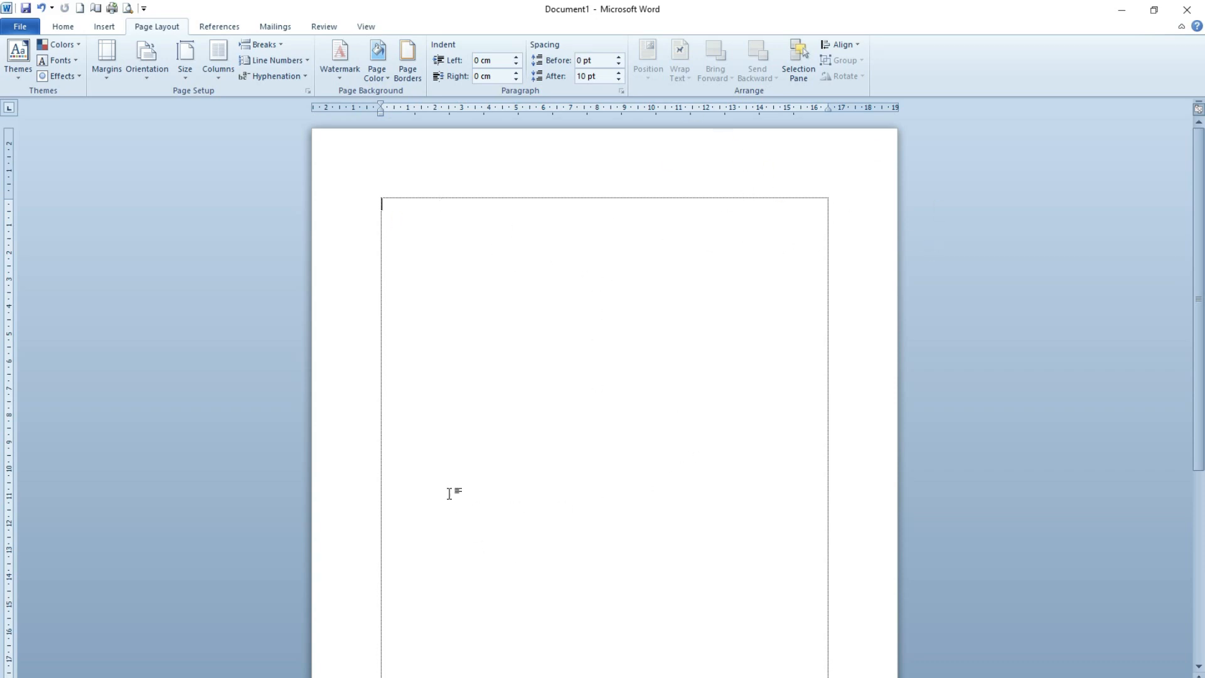
left_click(157, 29)
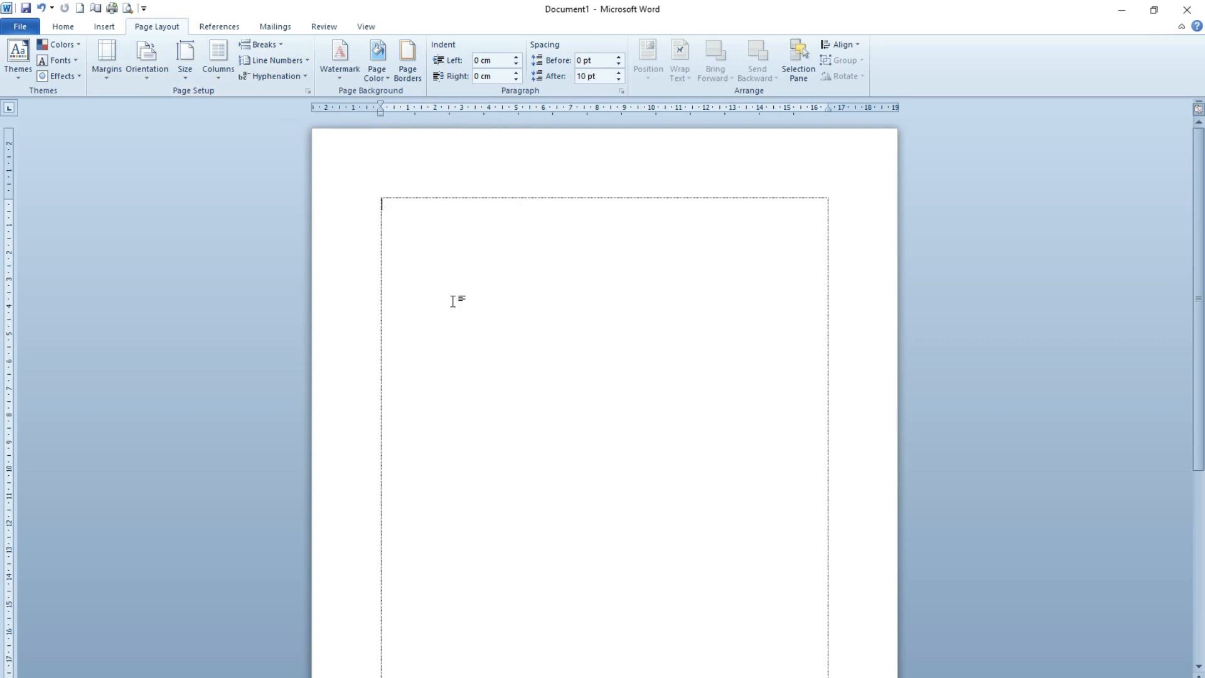
Step: In Page Setup, check the paper size, then set the top, bottom, left and right margins to 3 cm
left_click(308, 92)
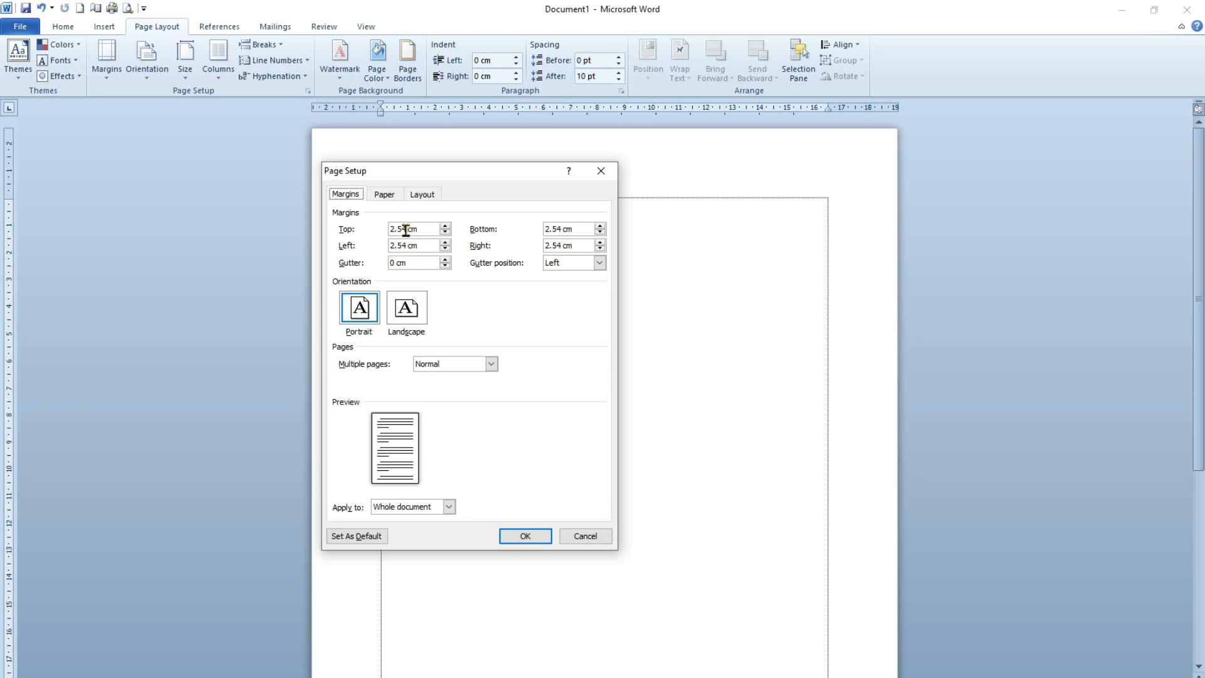
left_click(385, 194)
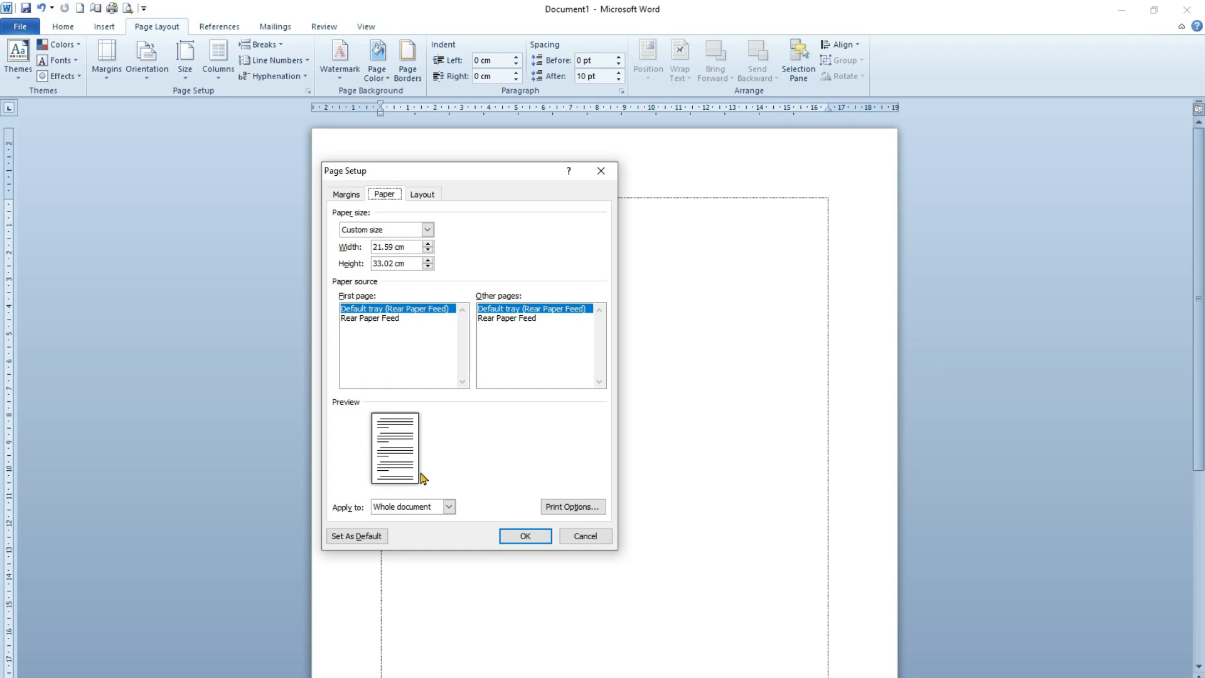
key("ctrl+shift+Tab")
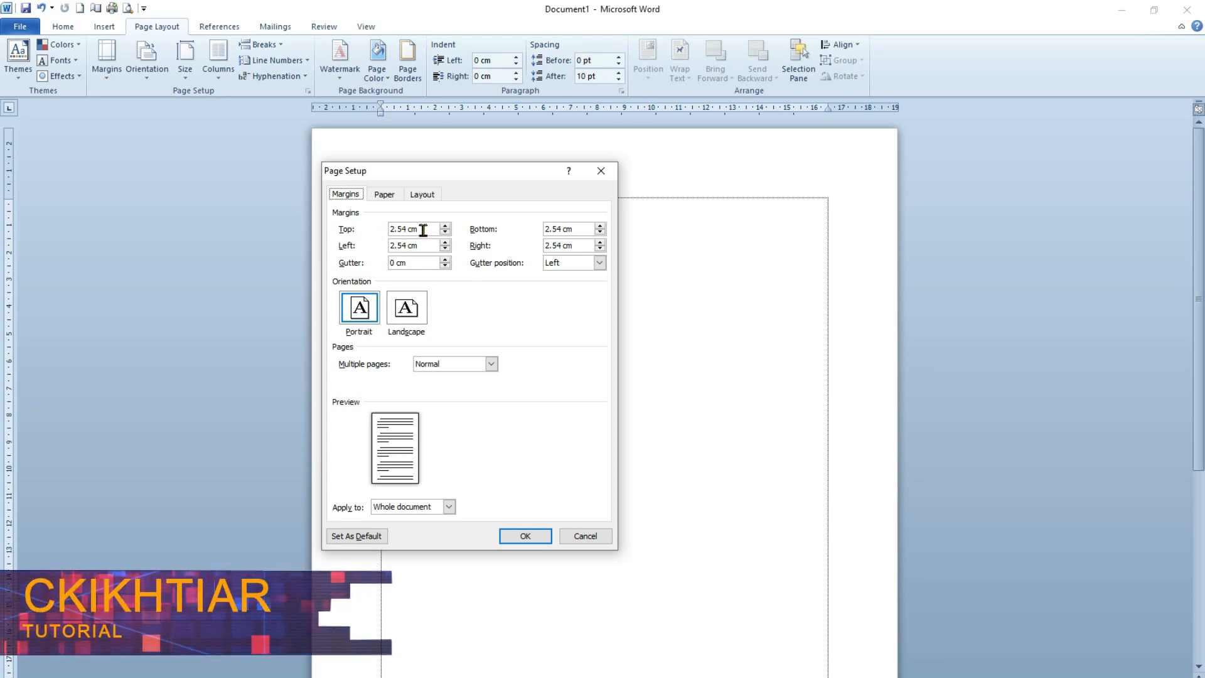
left_click_drag(420, 229, 369, 231)
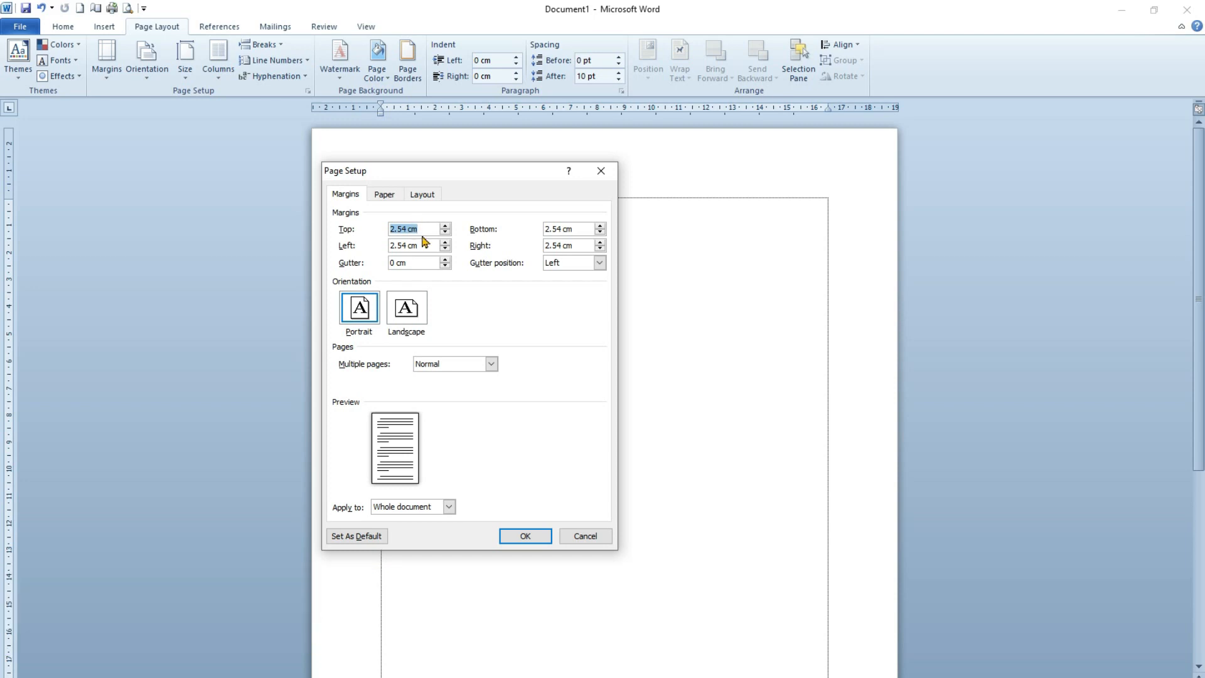
type("3")
left_click_drag(583, 228, 533, 230)
type("3")
left_click_drag(390, 246, 431, 245)
type("3")
left_click_drag(580, 245, 540, 246)
type("3")
left_click_drag(428, 168, 477, 165)
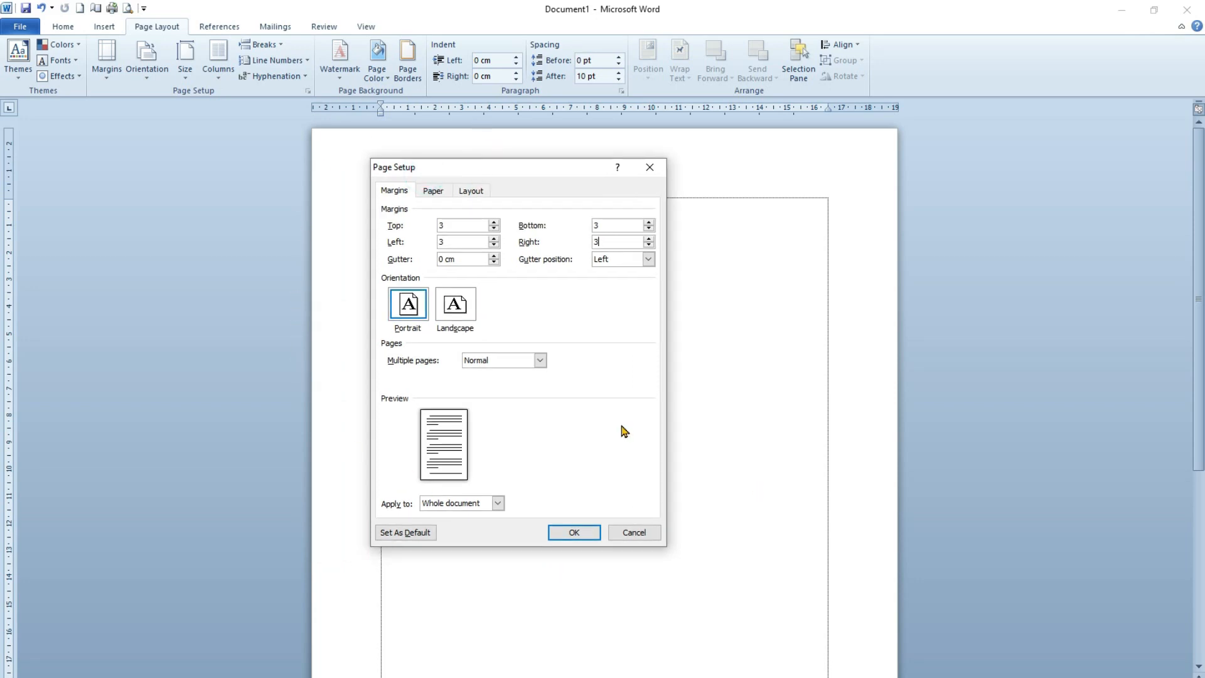
Step: Recheck the paper size and margins in Page Setup, then make the page setup the default for new documents
left_click(434, 192)
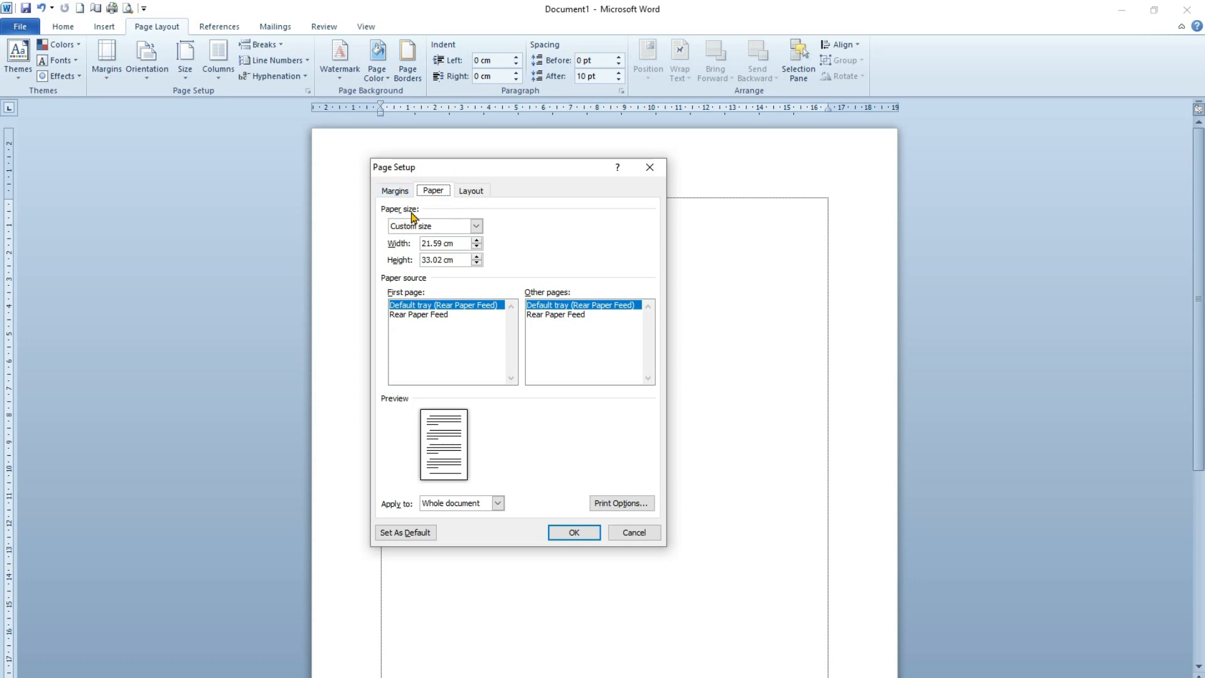
left_click(396, 192)
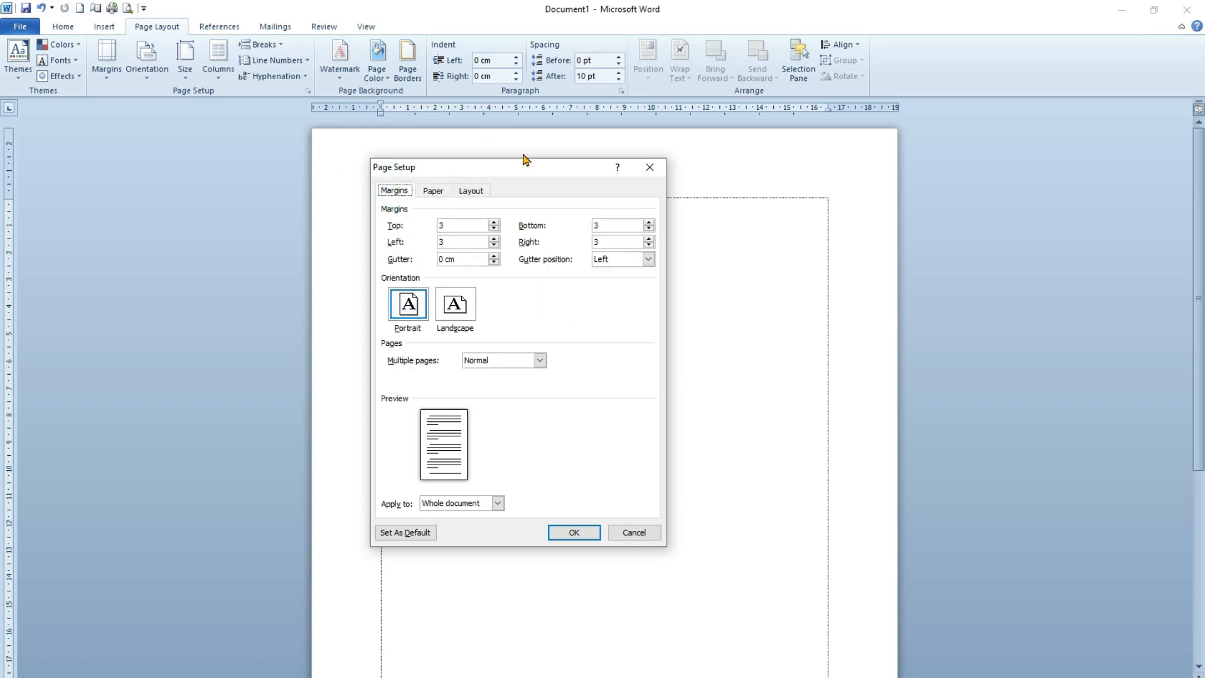
left_click(405, 533)
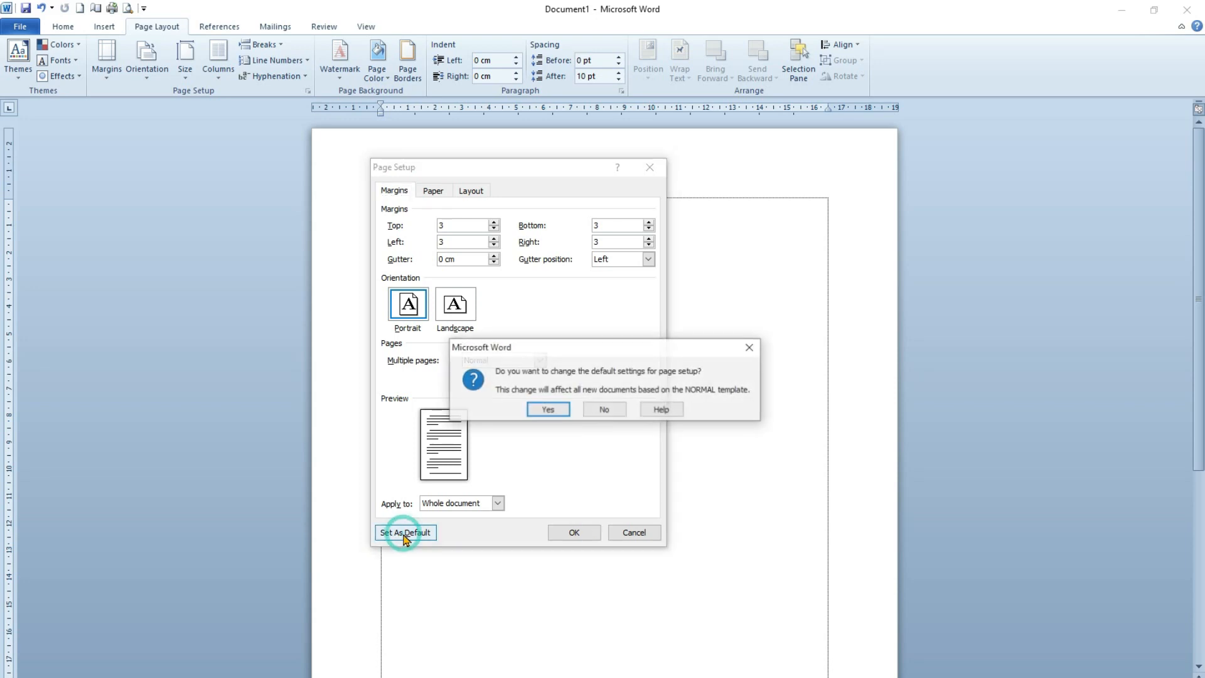
left_click(549, 408)
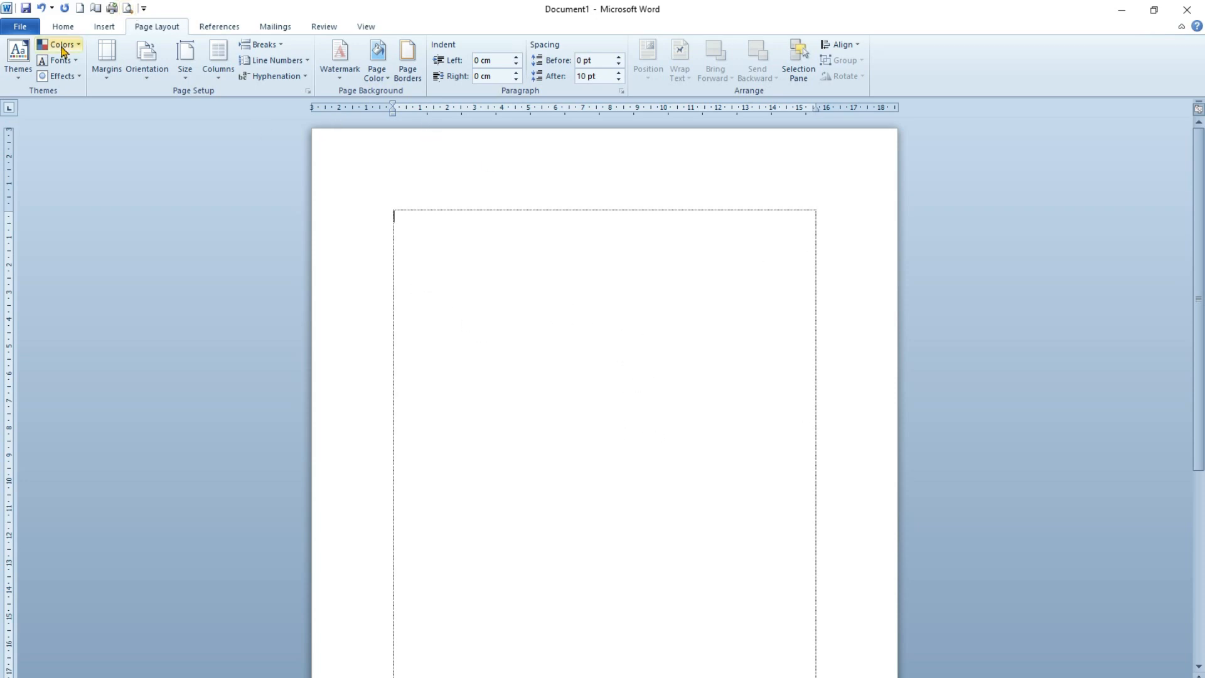
Step: Enter the two test lines "Kepeda" and "Yth" at the start of the document
left_click(63, 26)
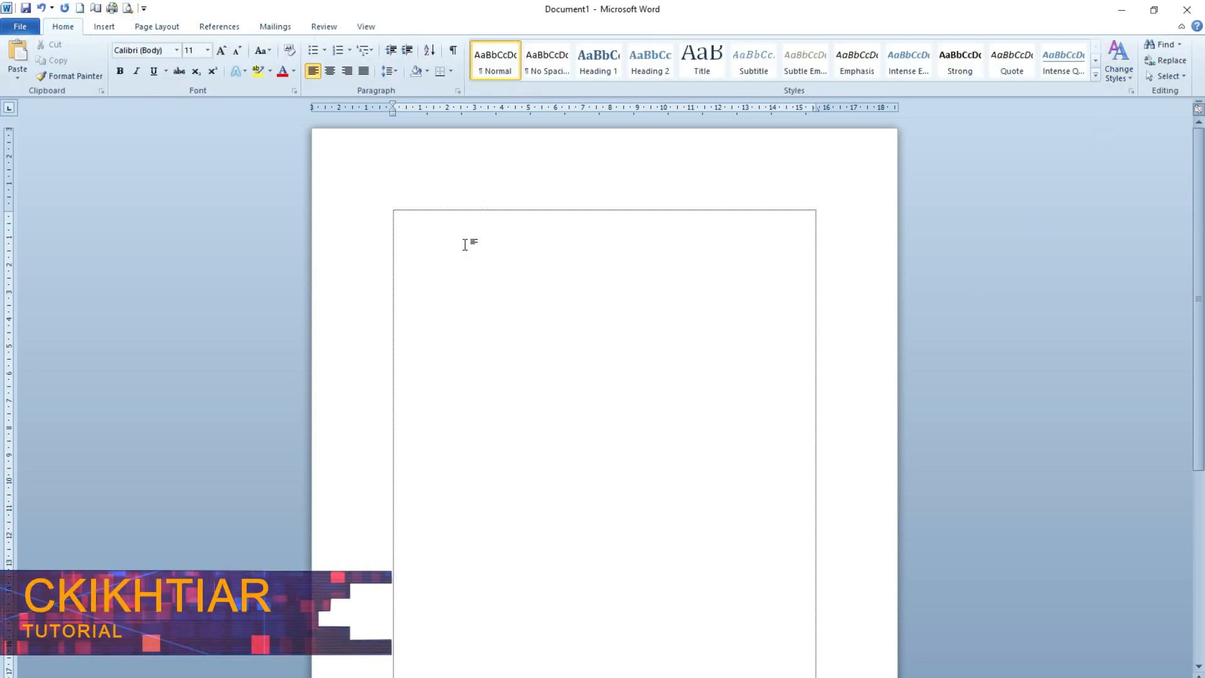
type("Kepeda")
key("Return")
type("Yth")
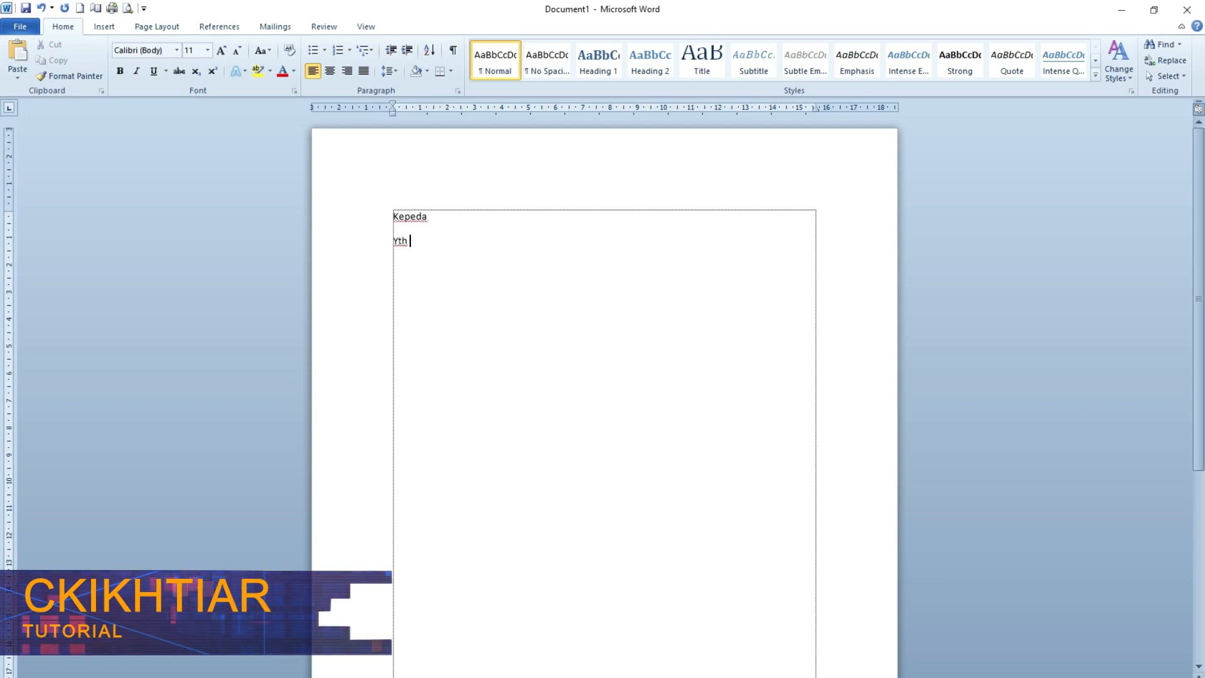
Step: Check the spacing between the two test lines by selecting them, then delete all the text
left_click(358, 229)
left_click(406, 278)
left_click_drag(409, 243, 384, 204)
left_click(479, 301)
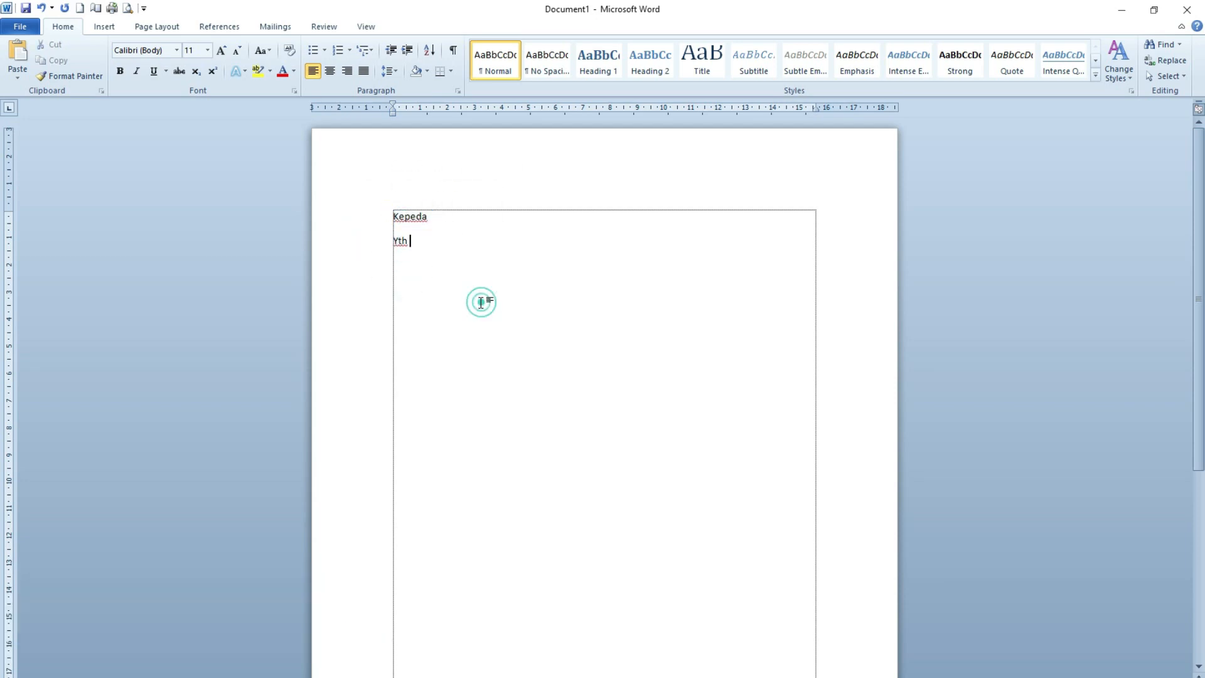
triple_click(343, 191)
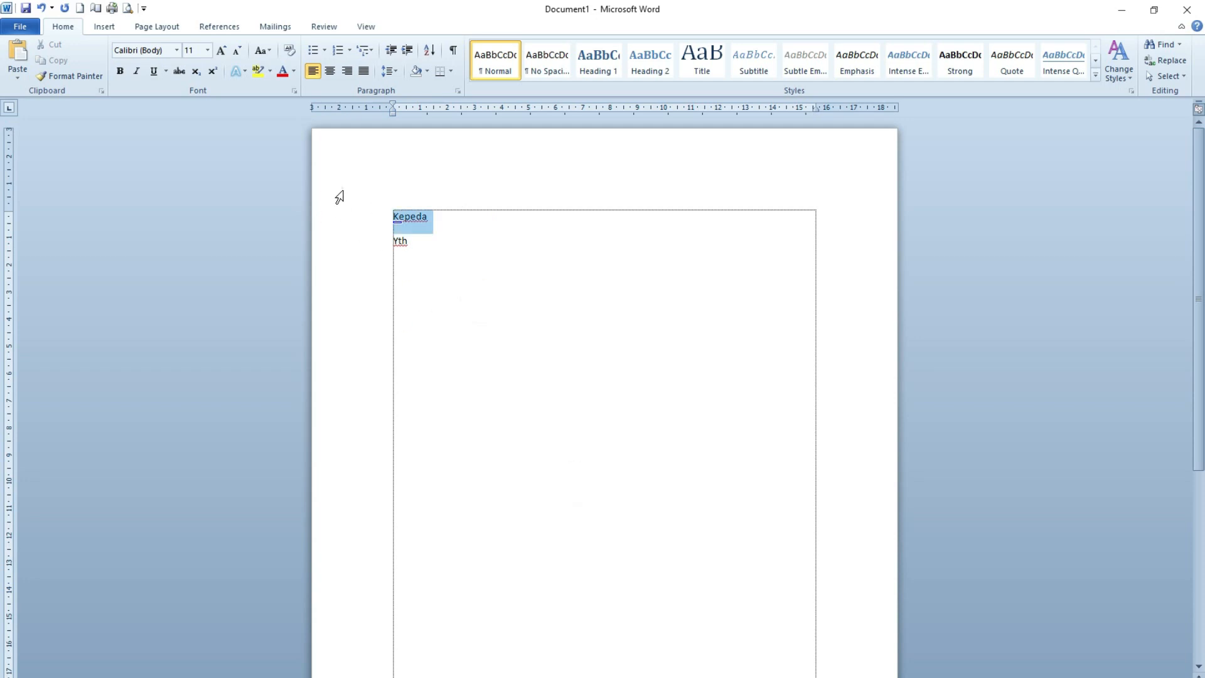
left_click(625, 454)
triple_click(353, 201)
left_click(608, 372)
key("ctrl+a")
key("Delete")
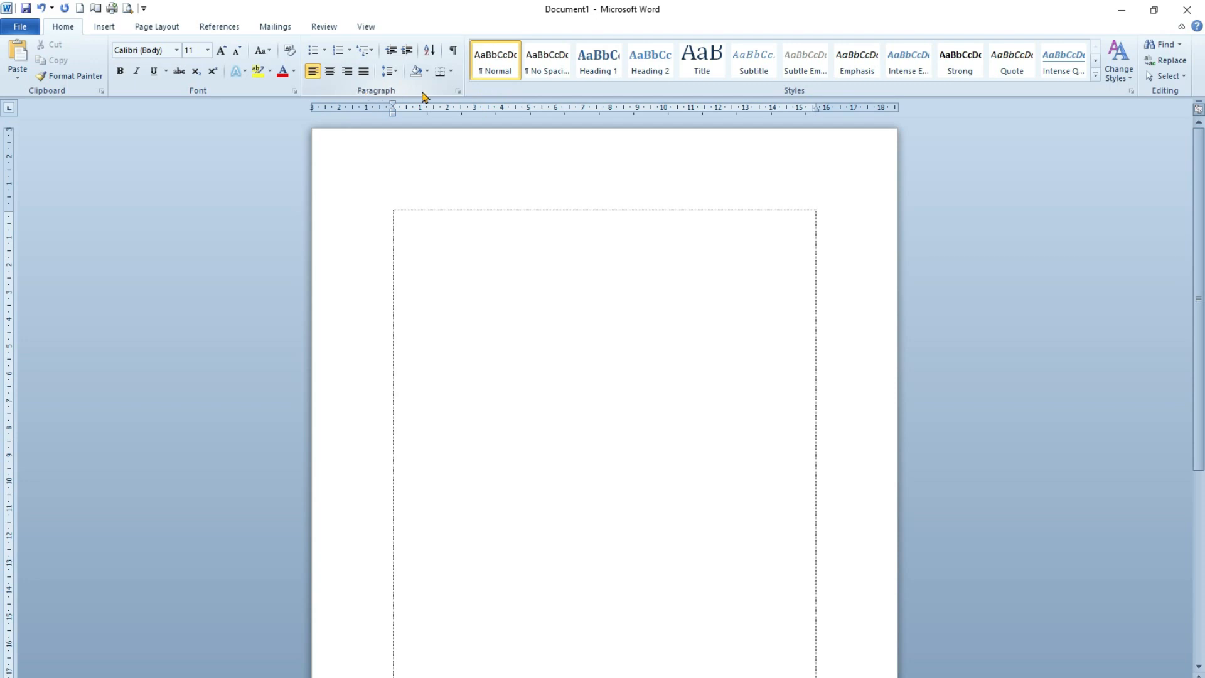
Step: Set the paragraph line spacing to Single and make it the default for all documents based on the Normal template
left_click(458, 93)
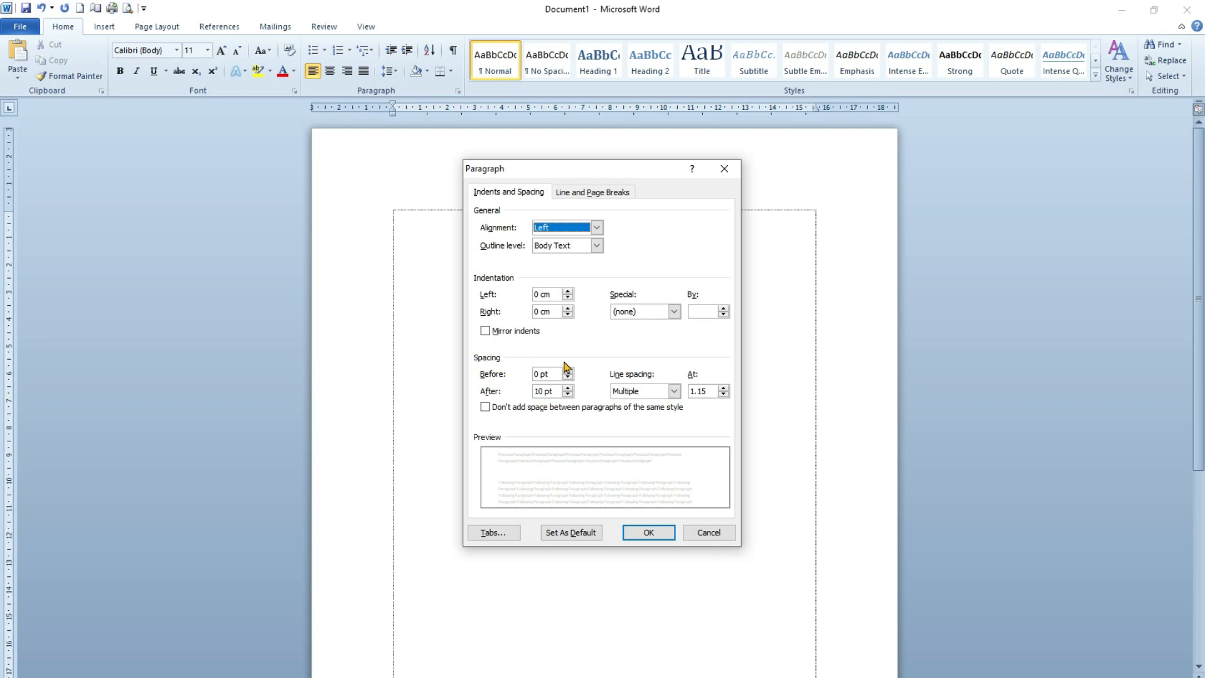
left_click(673, 393)
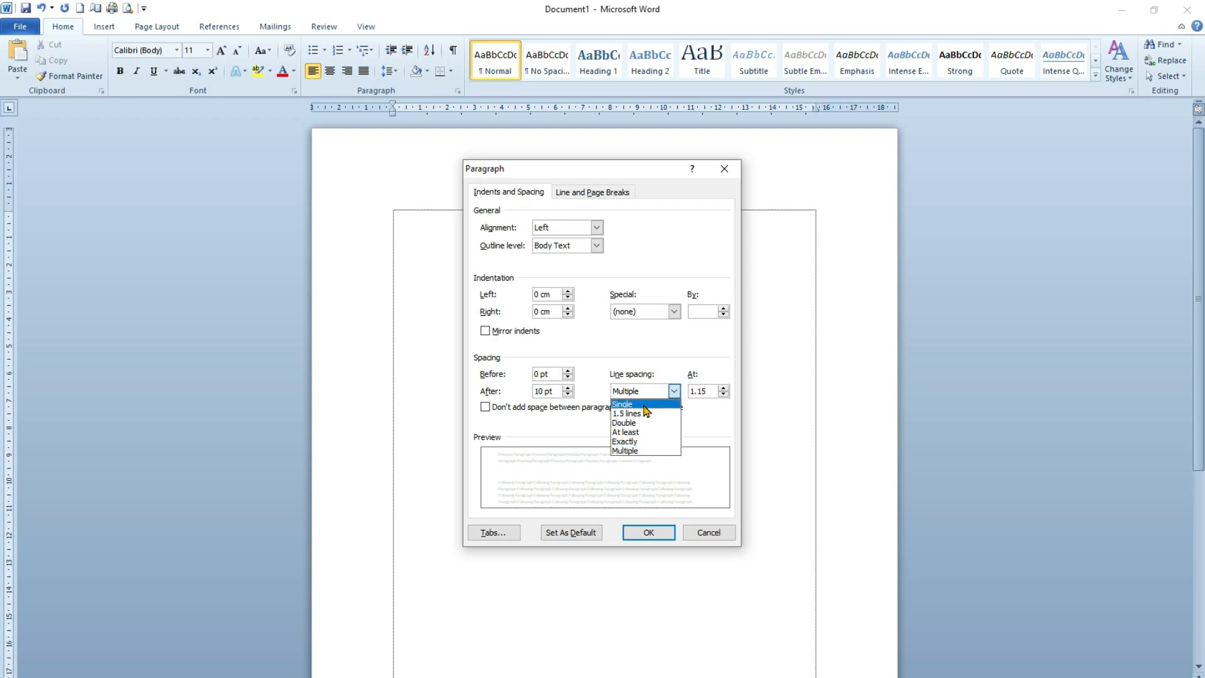
left_click(645, 405)
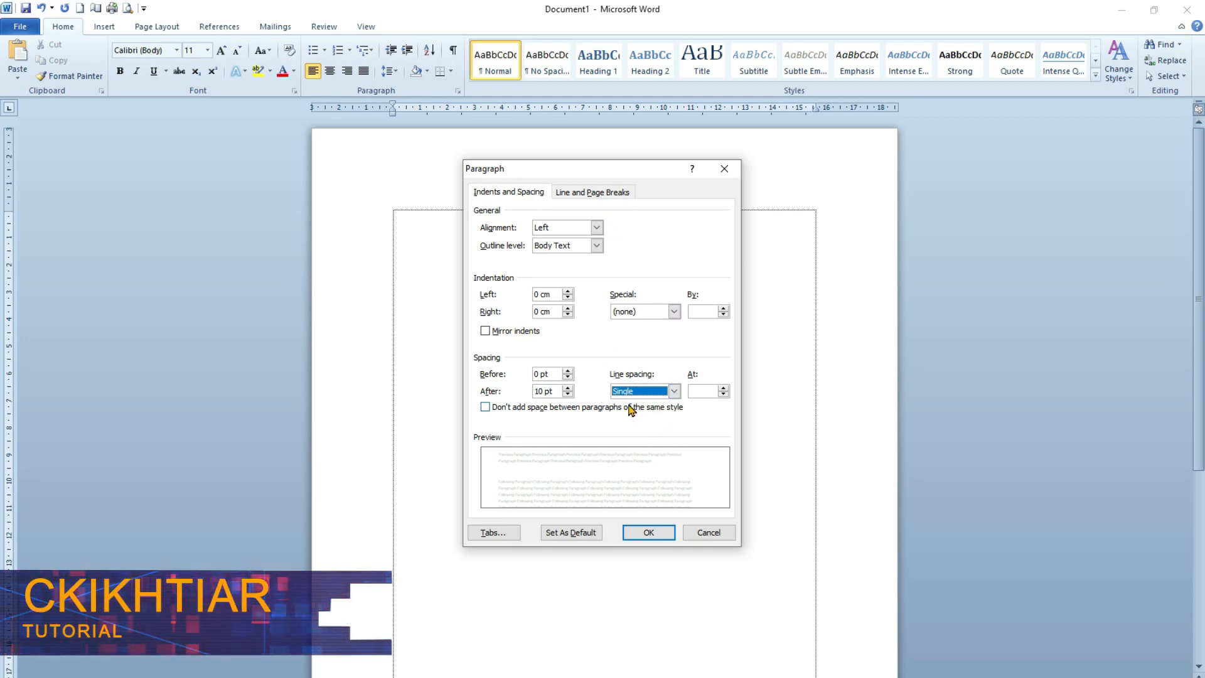
left_click(581, 193)
left_click(497, 190)
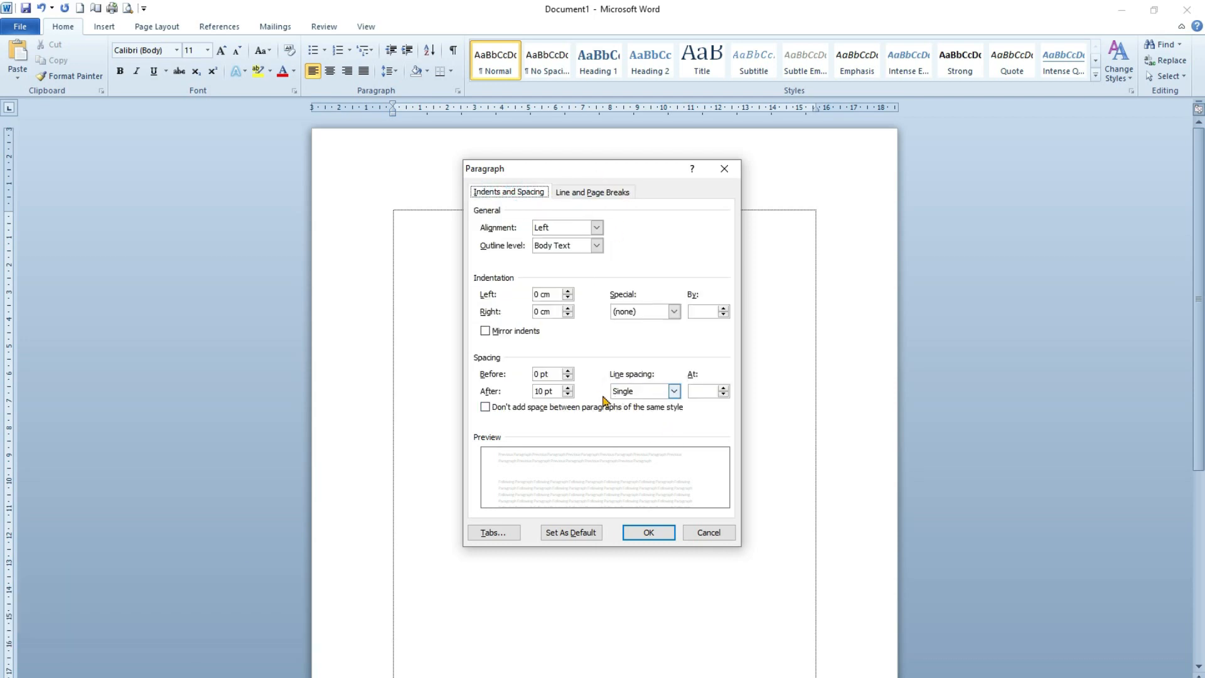
left_click(557, 534)
left_click(465, 362)
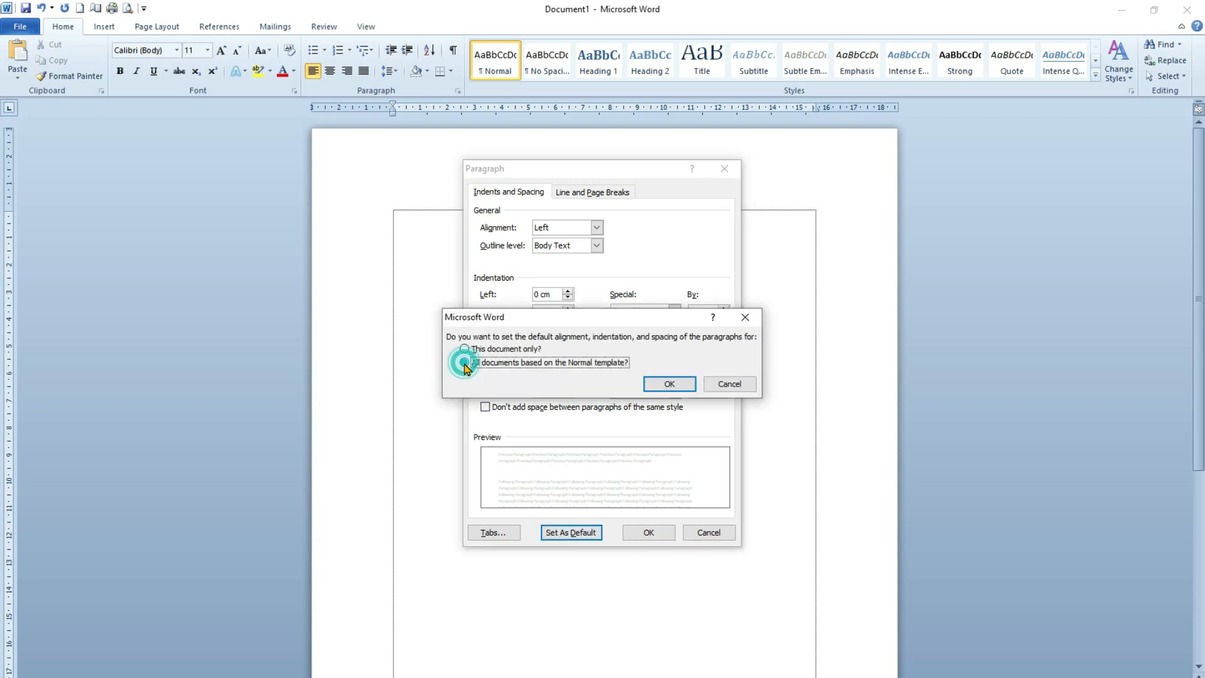
left_click(667, 386)
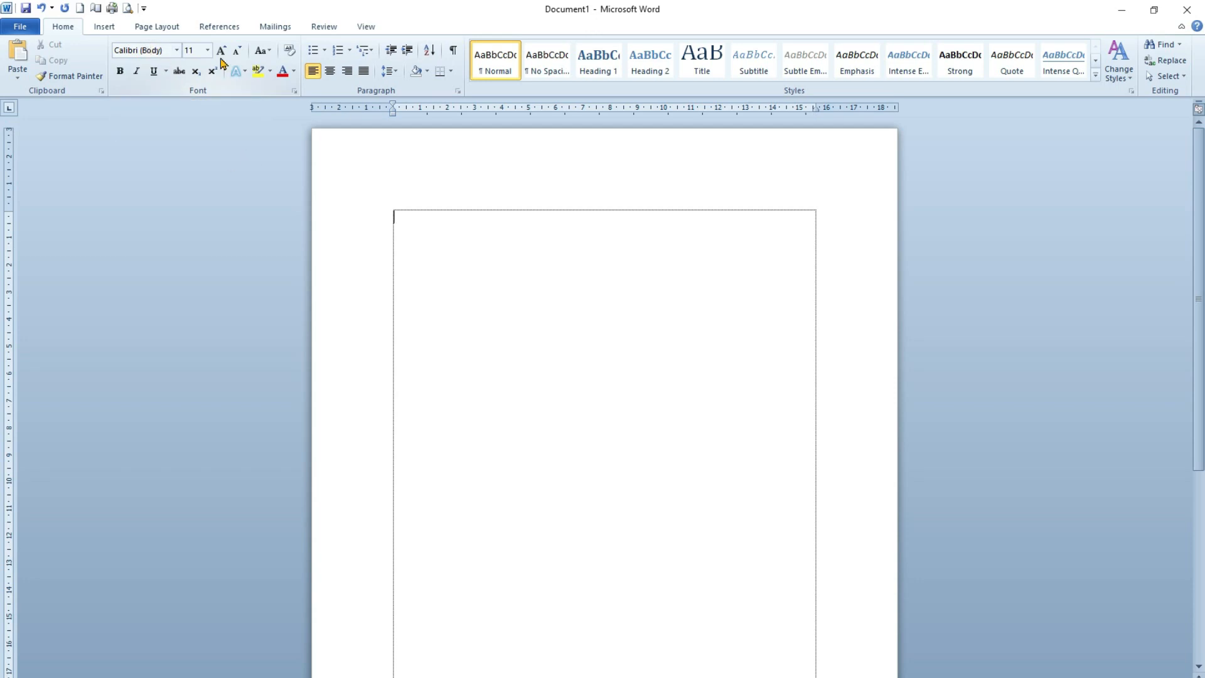
Step: In the font settings, choose Times New Roman, Regular style, size 12
left_click(295, 93)
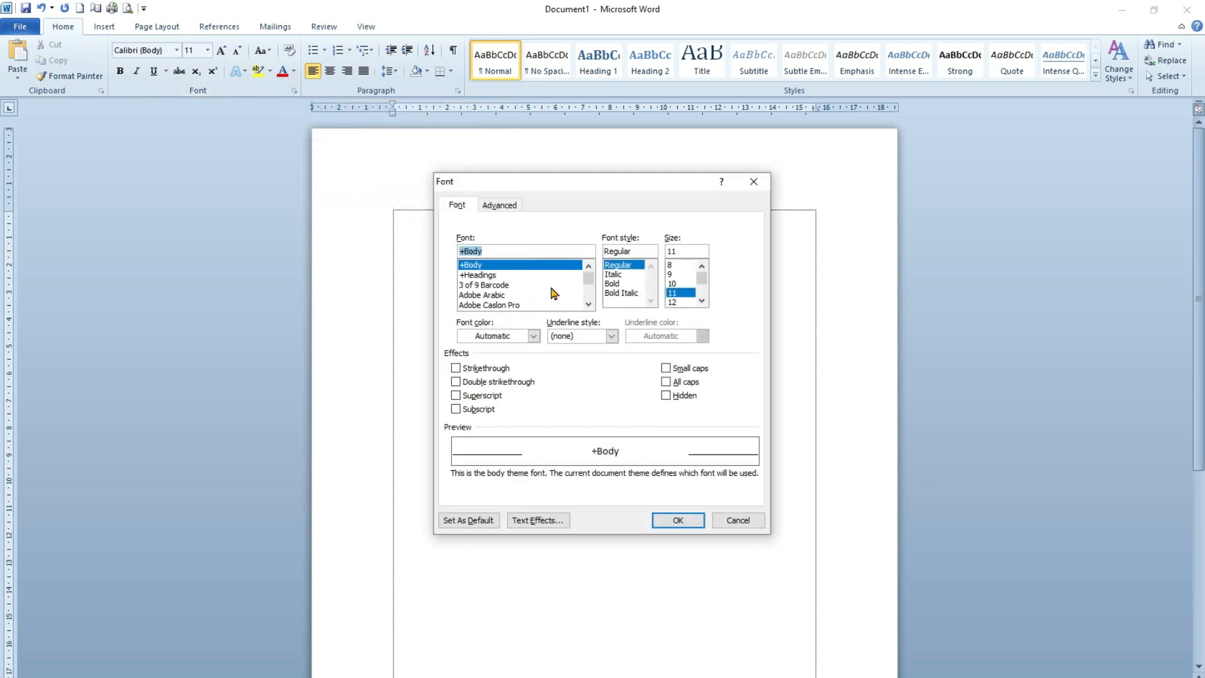
left_click(674, 302)
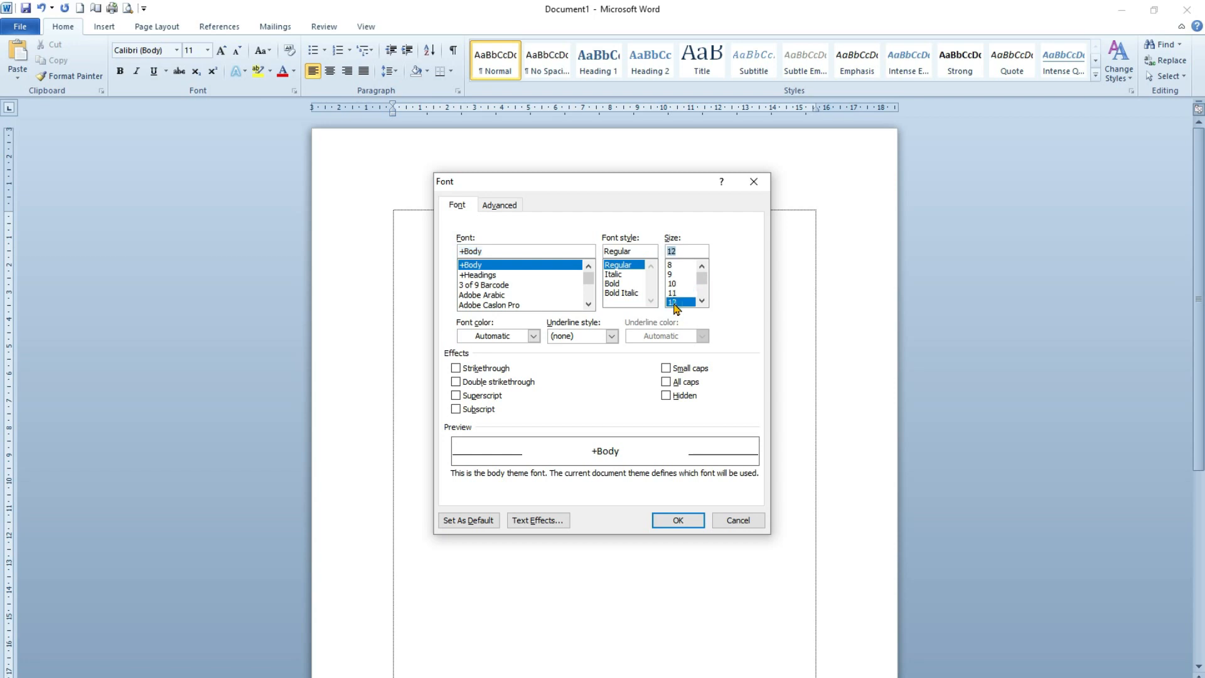
left_click(674, 303)
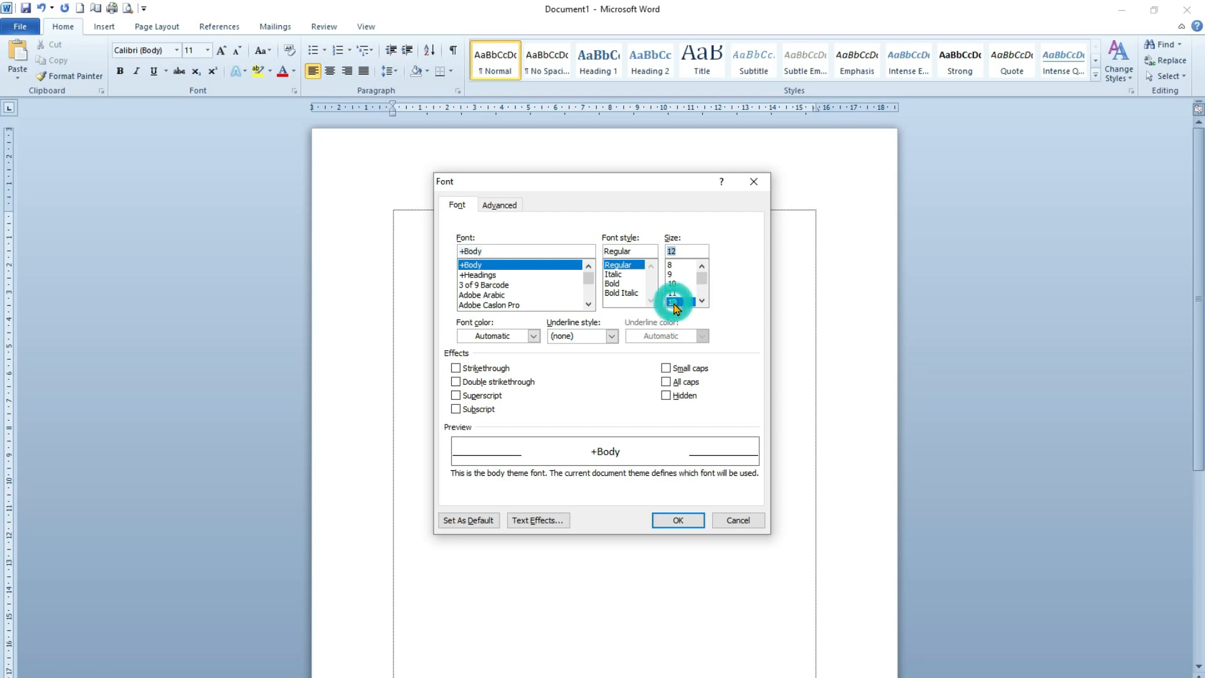
scroll(521, 286, "down", 2)
scroll(518, 289, "up", 2)
scroll(515, 291, "down", 12)
scroll(511, 293, "down", 20)
scroll(511, 293, "down", 20)
left_click(485, 265)
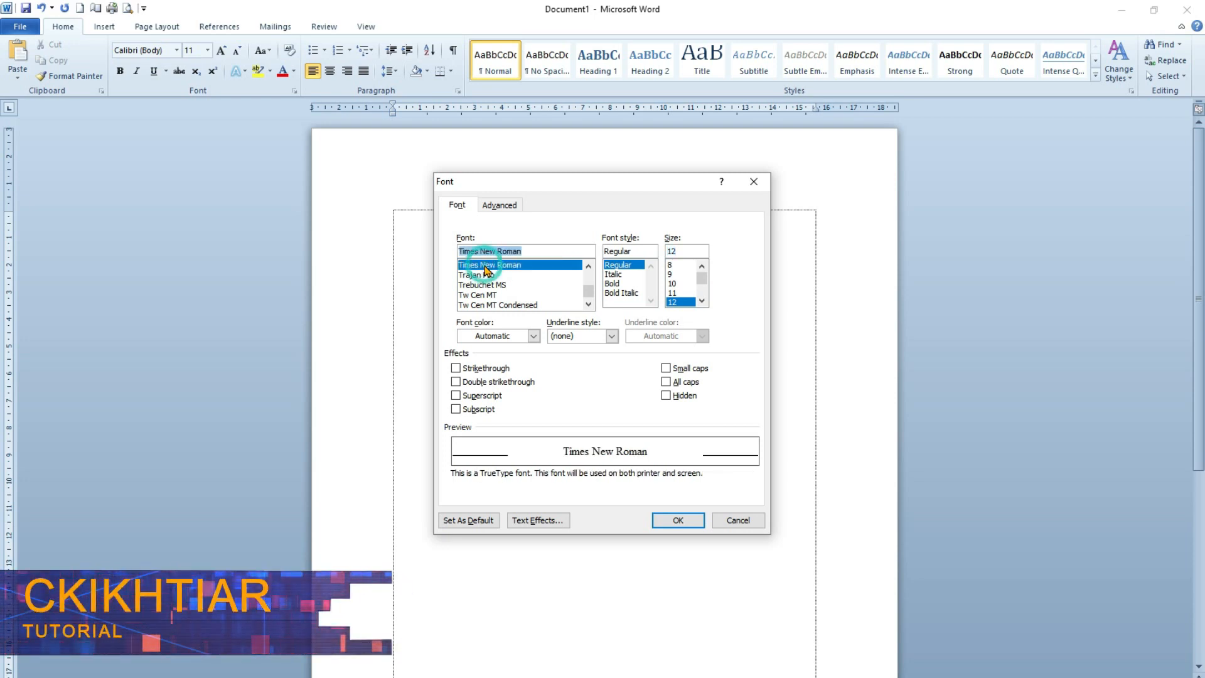
left_click(673, 302)
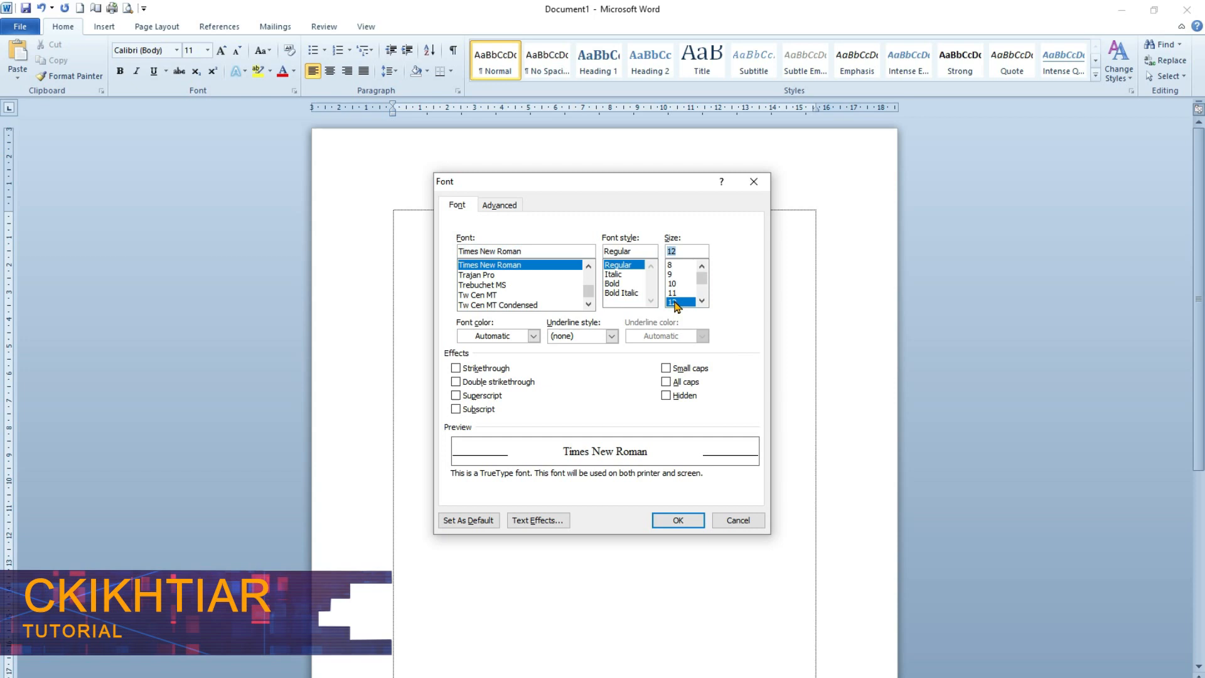
left_click(624, 266)
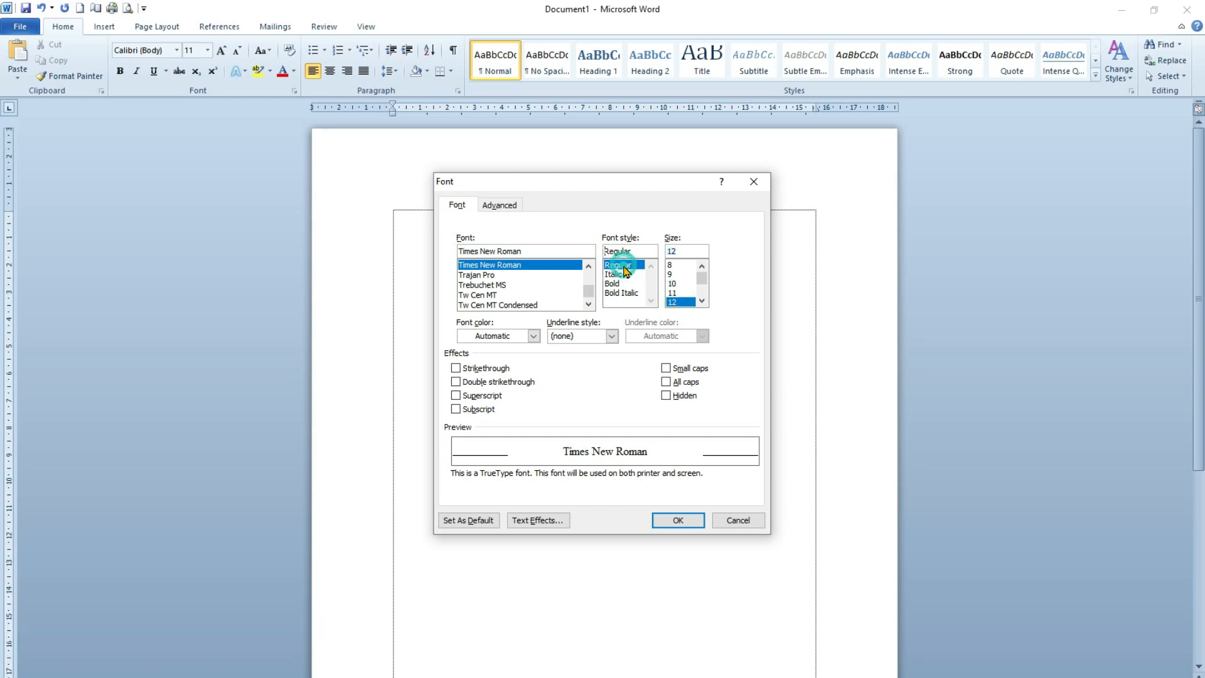
Step: Make the chosen font settings the default for all documents based on the Normal template
left_click(471, 522)
left_click(523, 364)
left_click(649, 383)
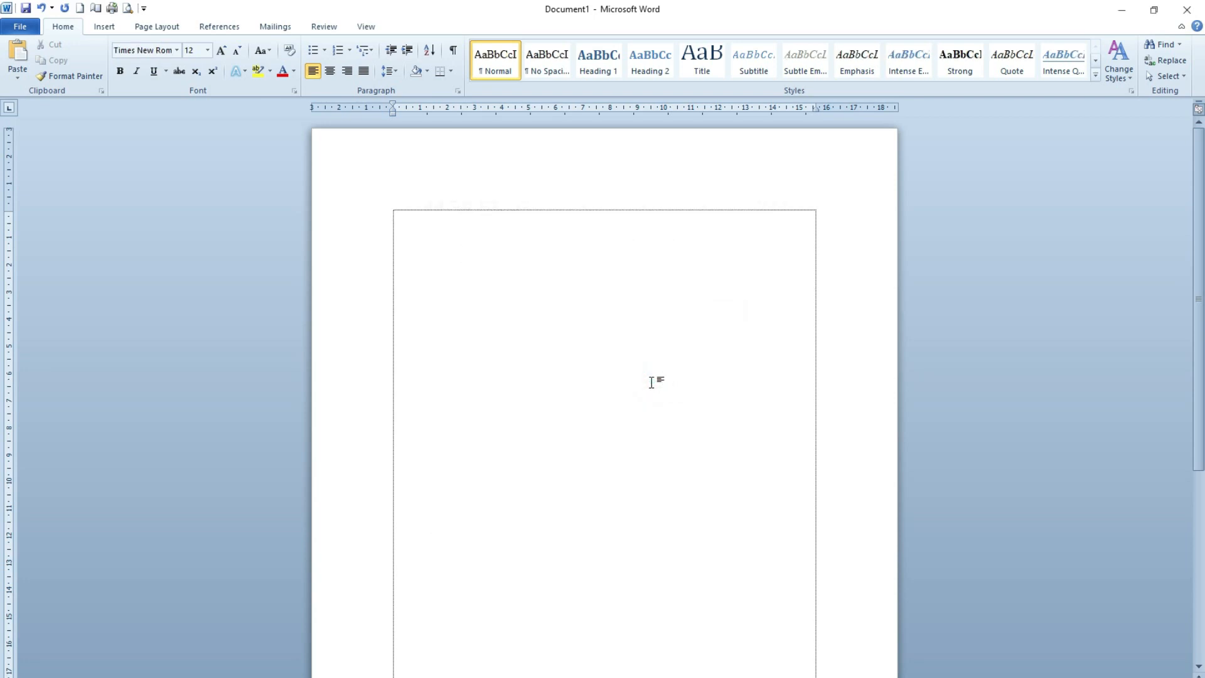
Step: Enter the test lines "Kepada" and "Yth" and inspect the gap between them up close
type("Kepada")
key("Return")
type("Yth")
left_click_drag(382, 211, 382, 245)
key("Right")
scroll(411, 301, "up", 5)
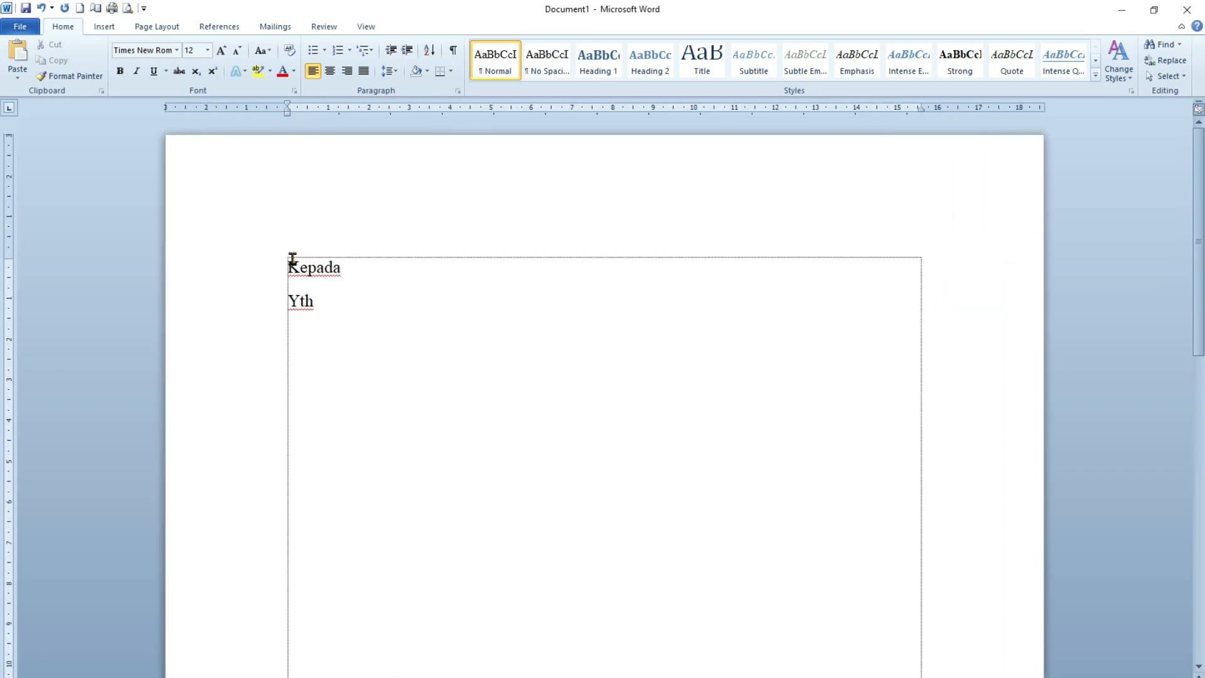
Step: Compare the spacing of the two test lines, then delete them from the page
left_click(229, 263)
left_click(347, 302)
left_click(235, 304)
left_click(397, 355)
scroll(510, 355, "down", 4)
left_click_drag(322, 194, 438, 331)
key("Delete")
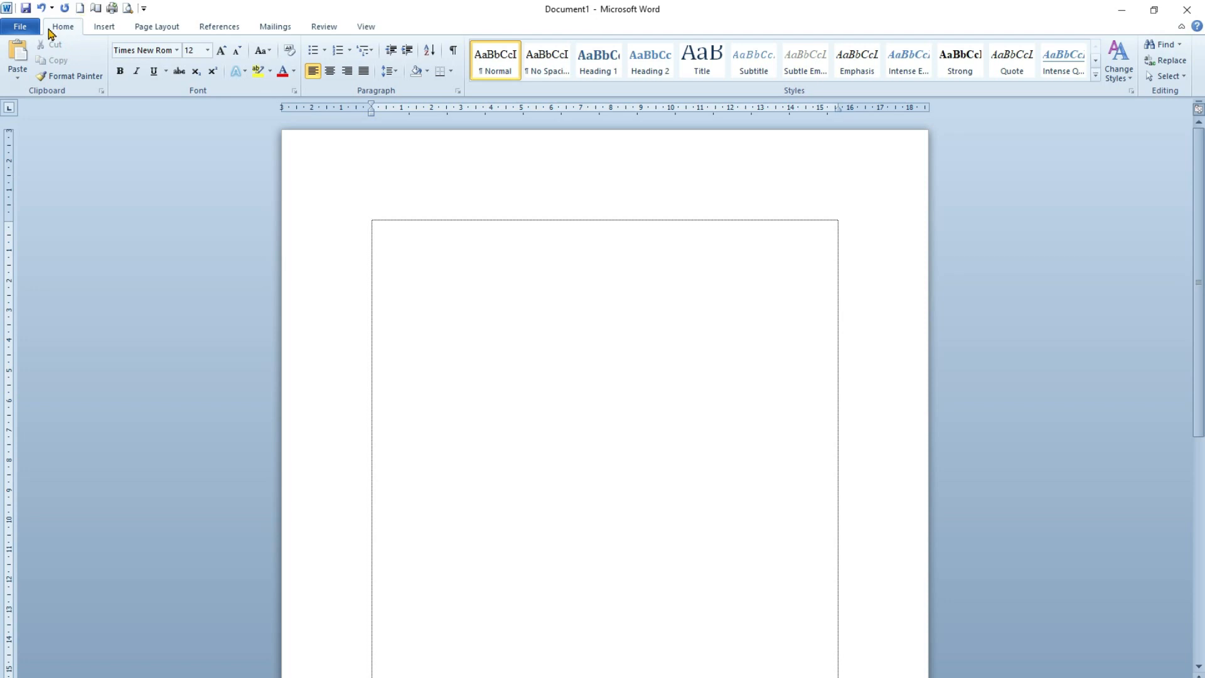
Step: Apply the Word 2003 style set to the document and set it as the default
left_click(1130, 85)
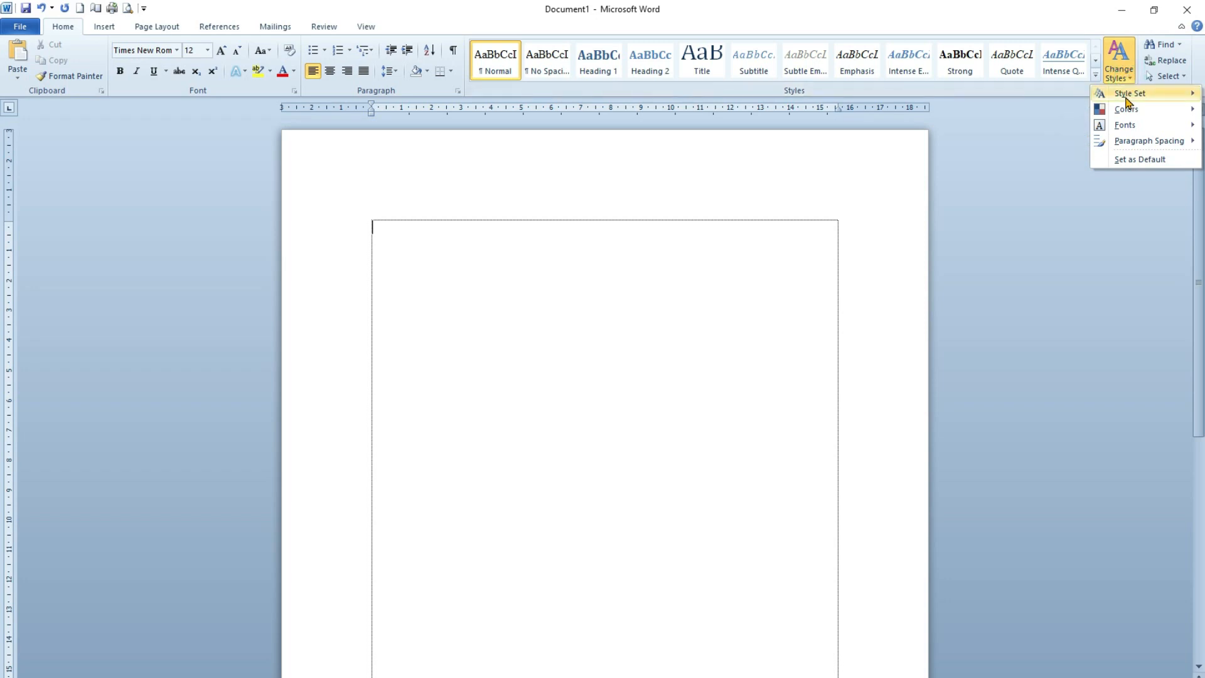
mouse_move(1128, 101)
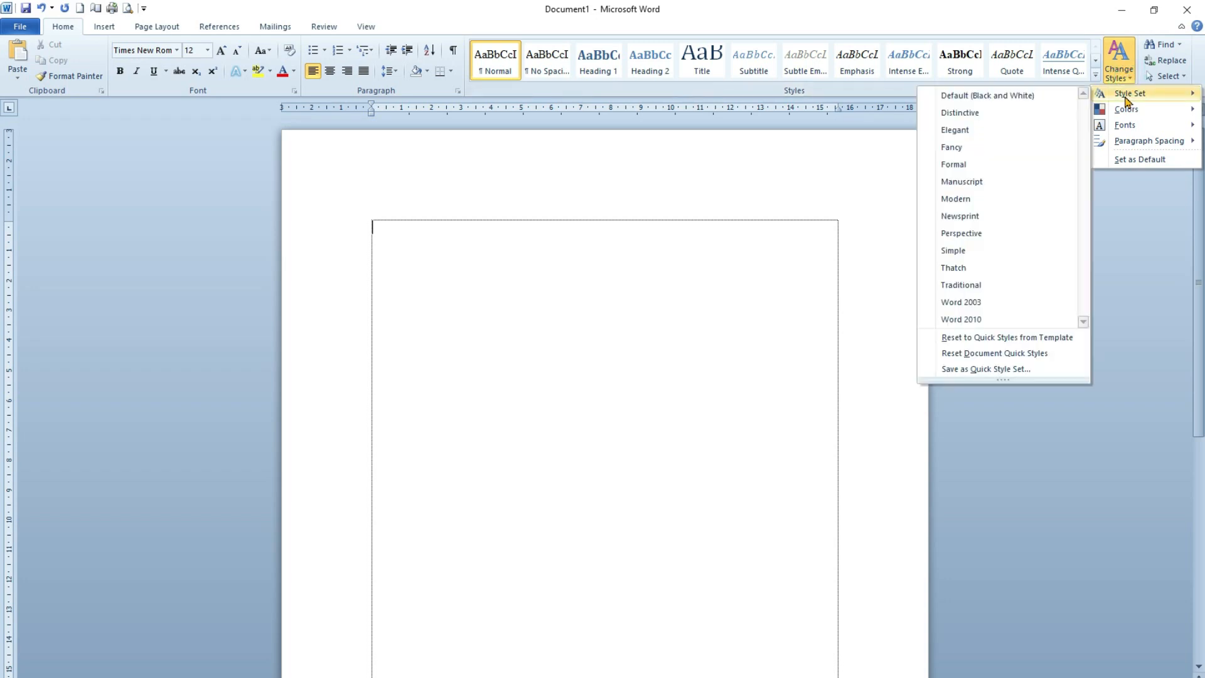
left_click(955, 306)
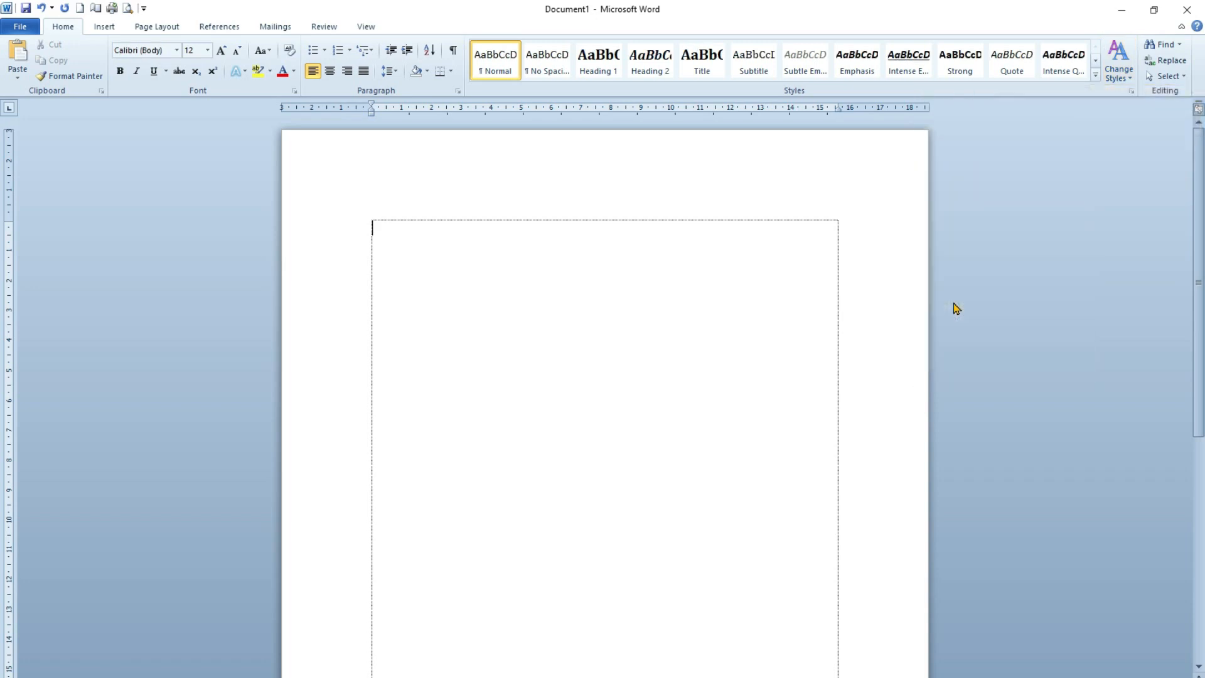
left_click(1130, 83)
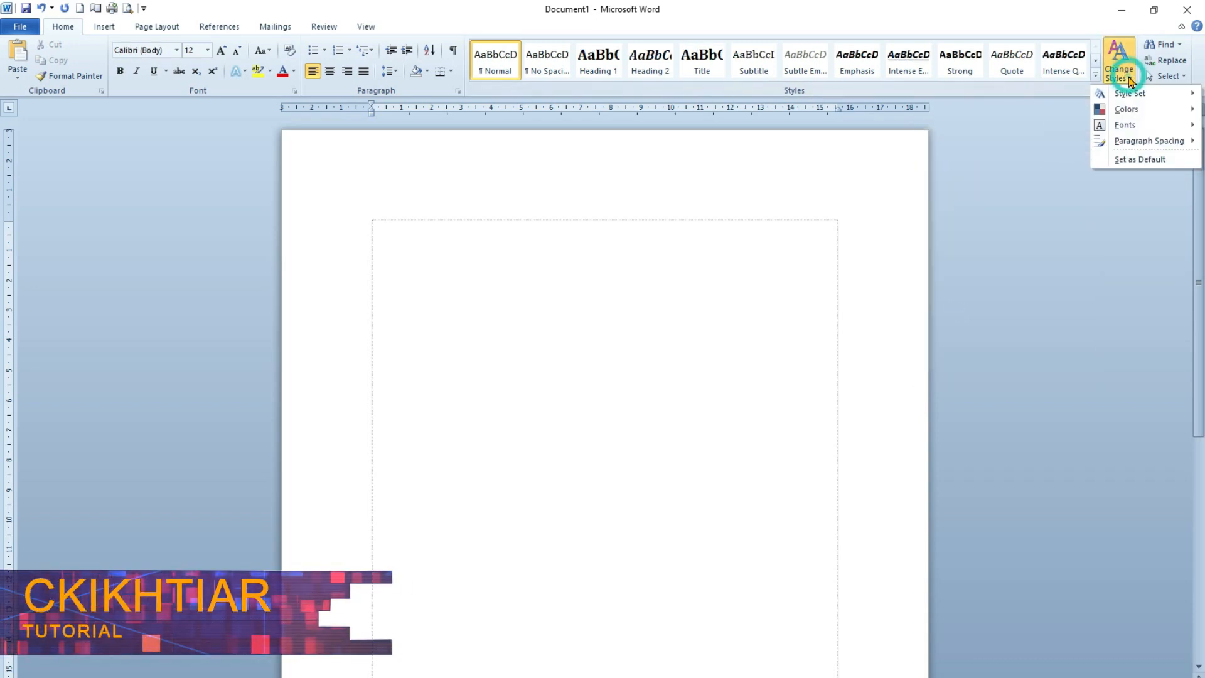
left_click(1123, 161)
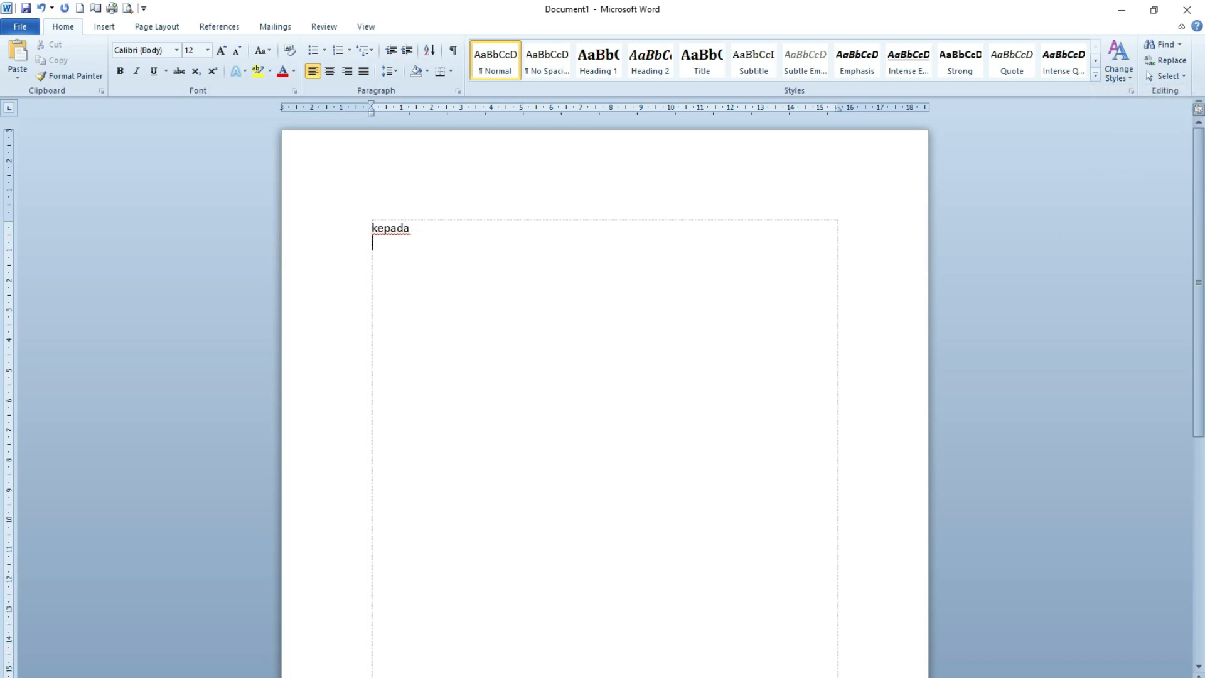
Step: Check the line spacing and font of the test lines "kepada" and "yth", then delete them
left_click_drag(401, 274, 336, 214)
left_click(460, 299)
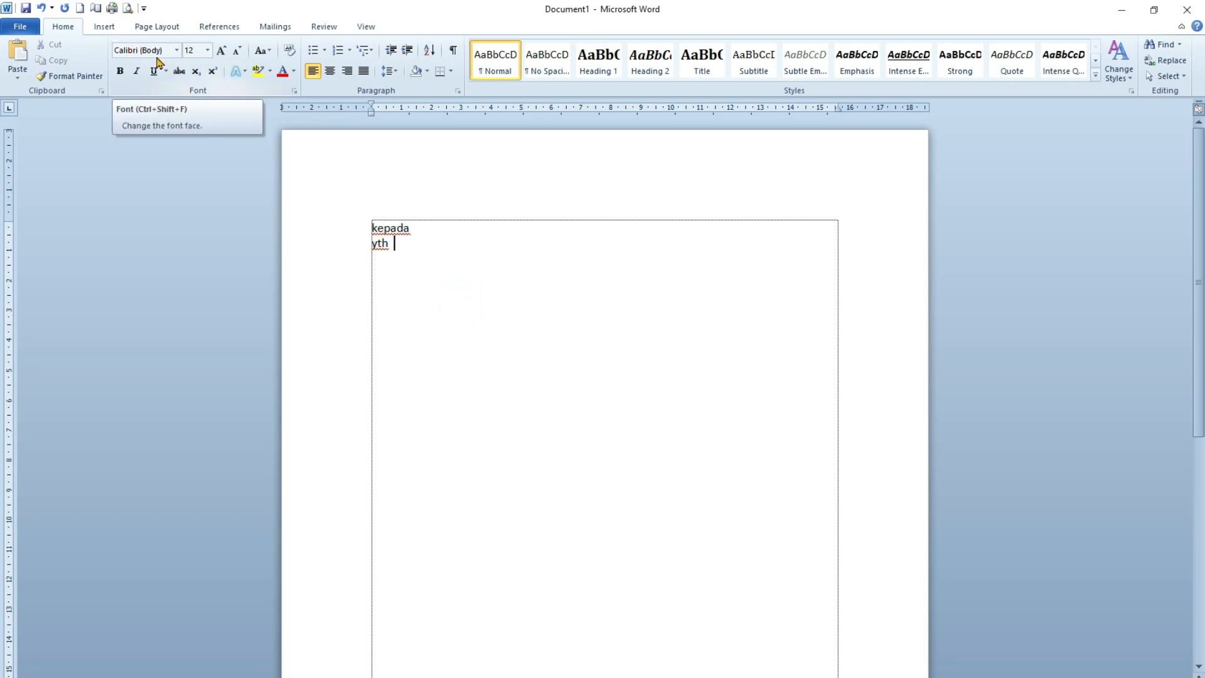
left_click_drag(432, 259, 332, 222)
key("Delete")
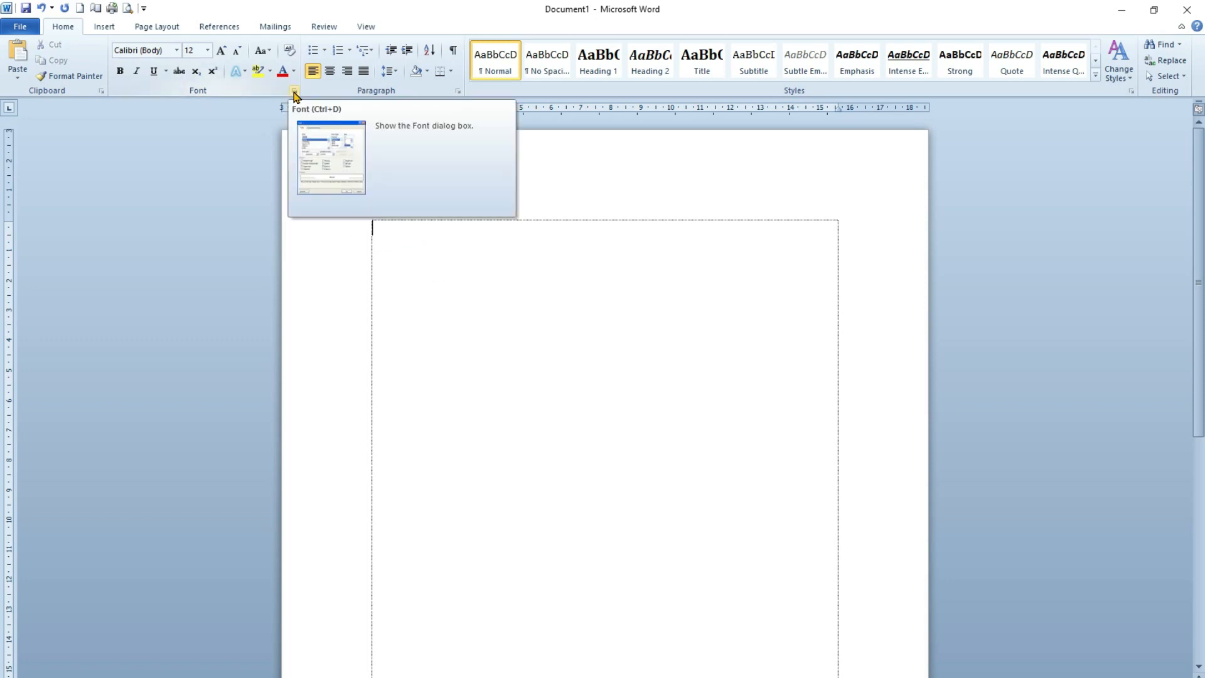
Step: Set Times New Roman, 12 pt as the default font for all documents based on the Normal template
left_click(294, 92)
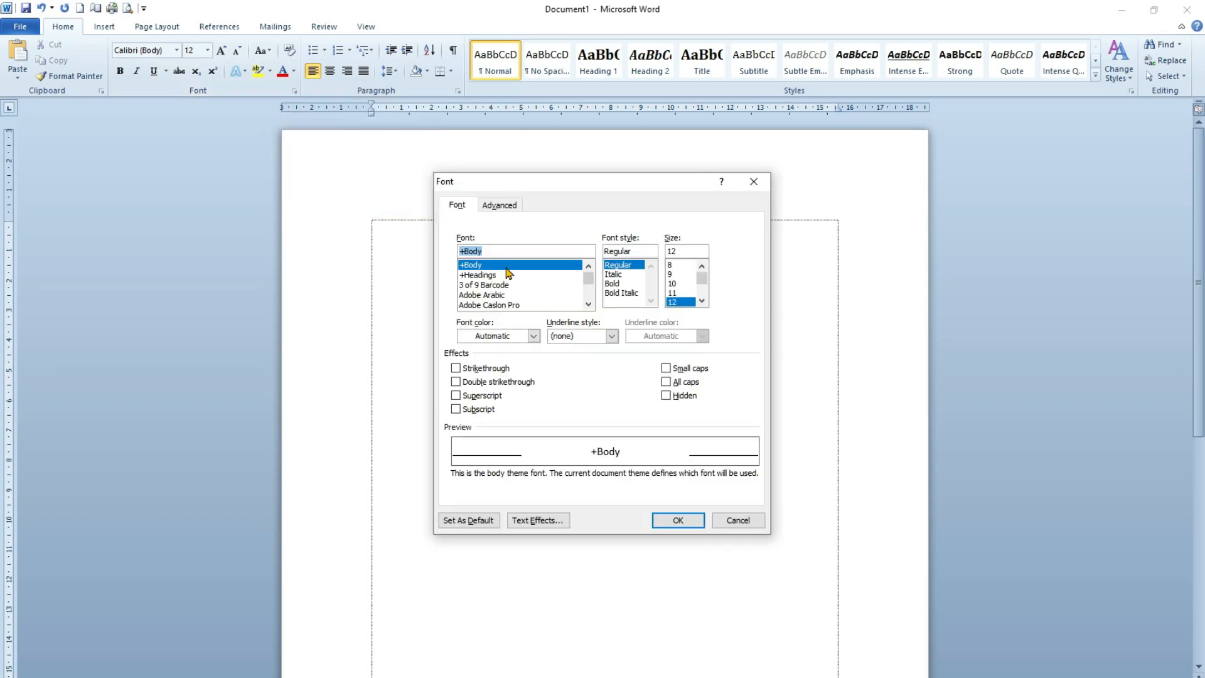
scroll(509, 277, "down", 15)
scroll(508, 286, "down", 15)
left_click(496, 286)
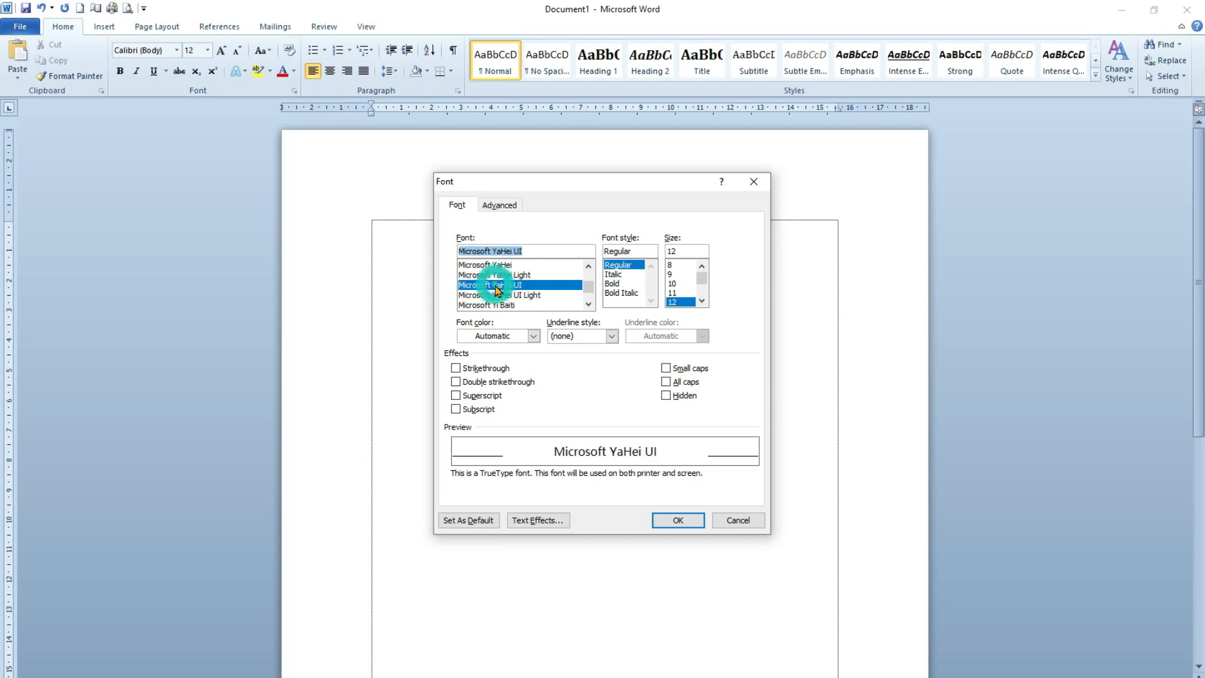
type("ti")
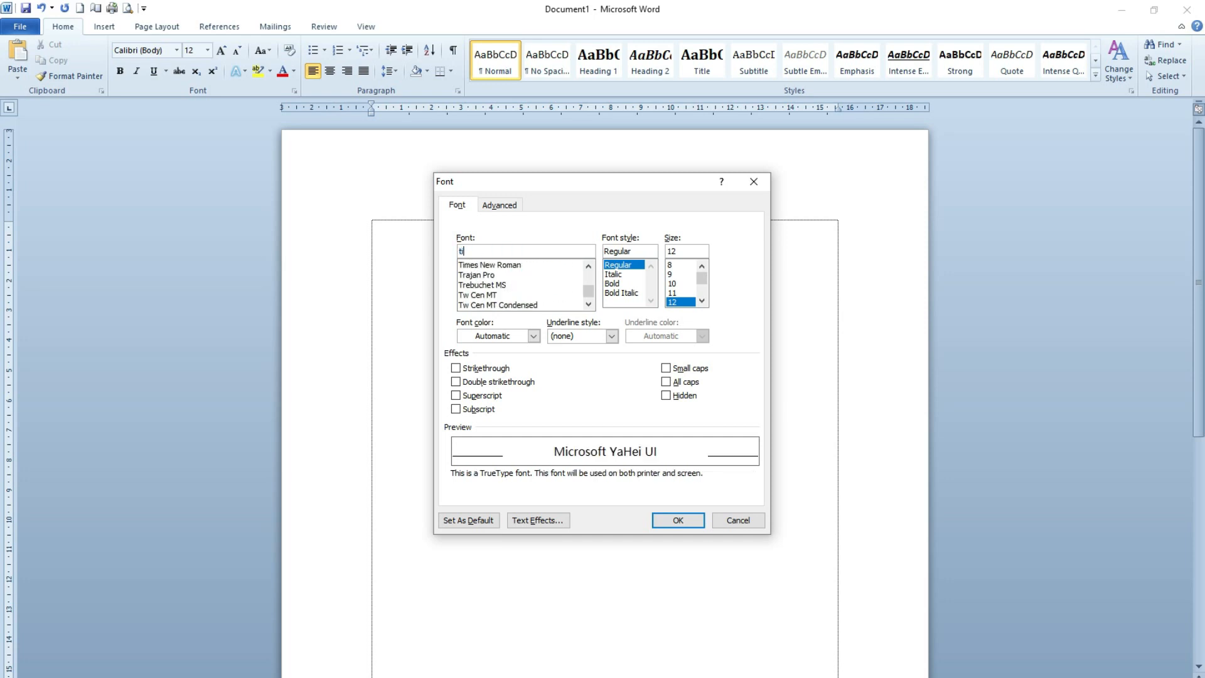
left_click(500, 266)
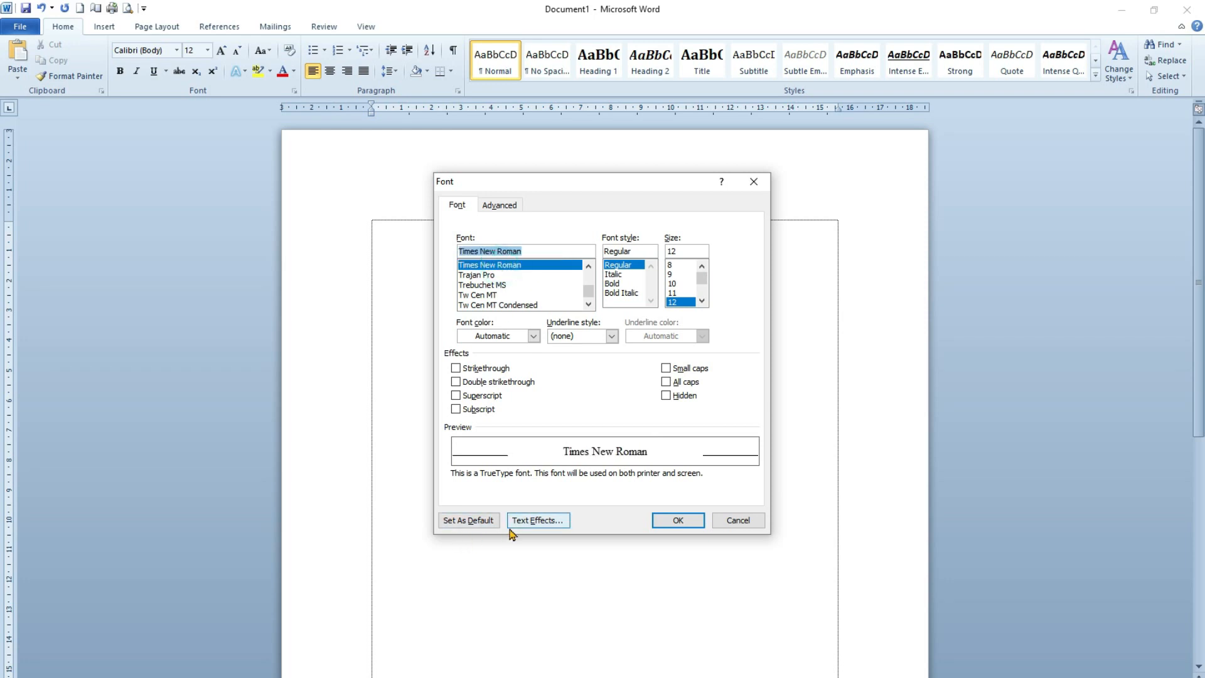
left_click(477, 522)
left_click(549, 364)
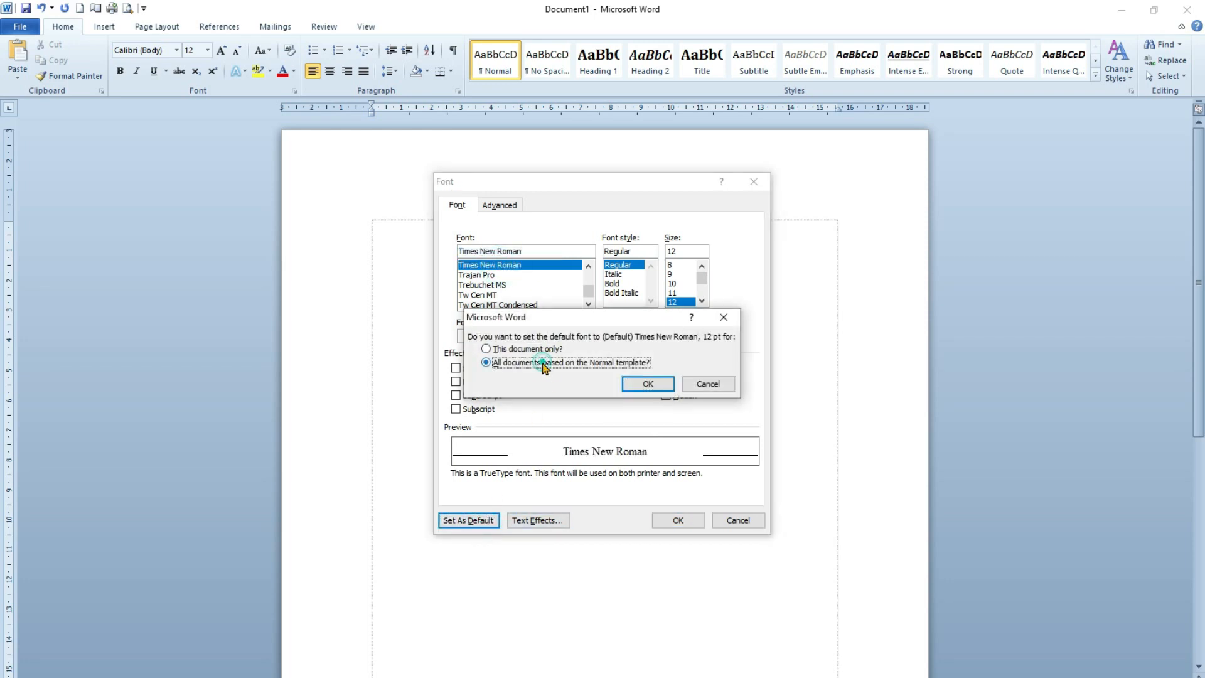
left_click(648, 385)
Step: Enter the test lines "Kerpada" and "Kraal dlkadla adlajkdlaujre ohjljh" to check the default font, then delete them
type("ajkdlaujre ohjljh")
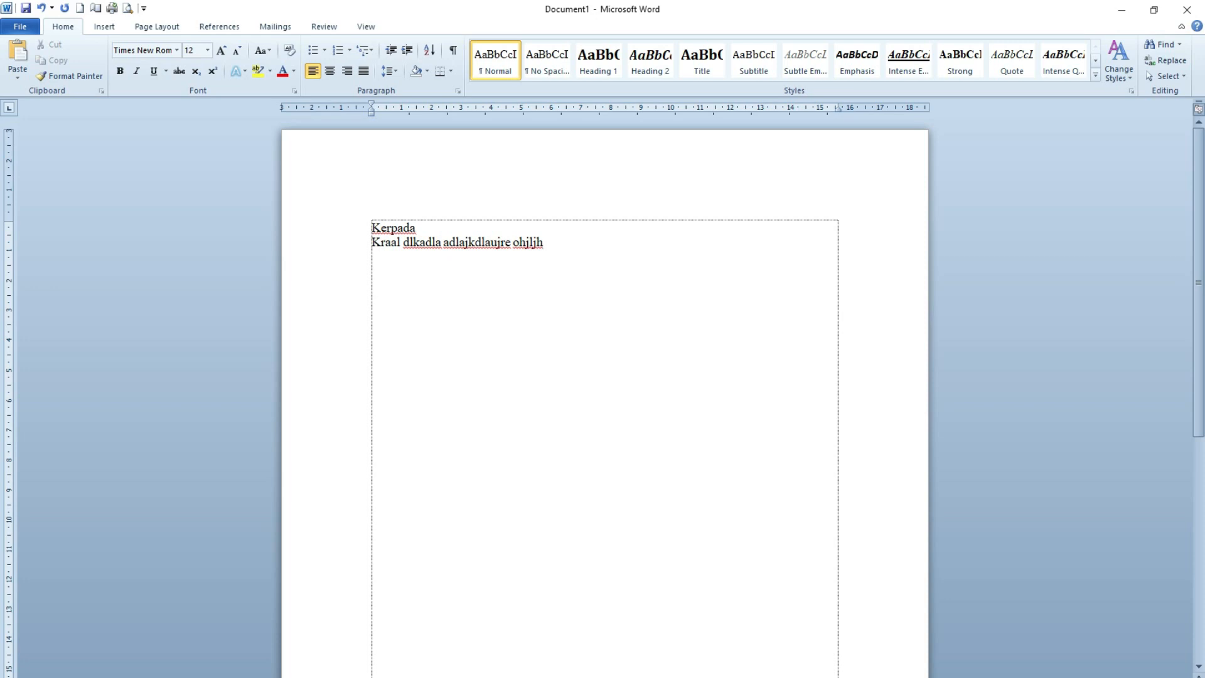
key("ctrl+a")
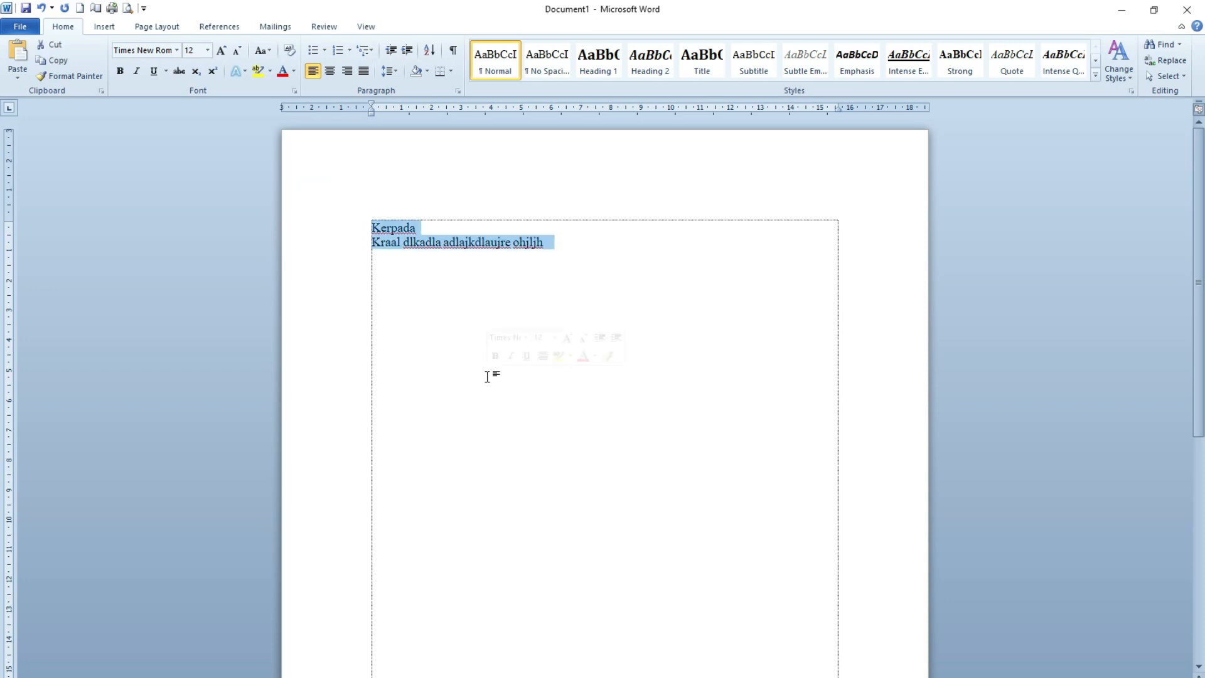
key("Delete")
scroll(485, 374, "down", 4)
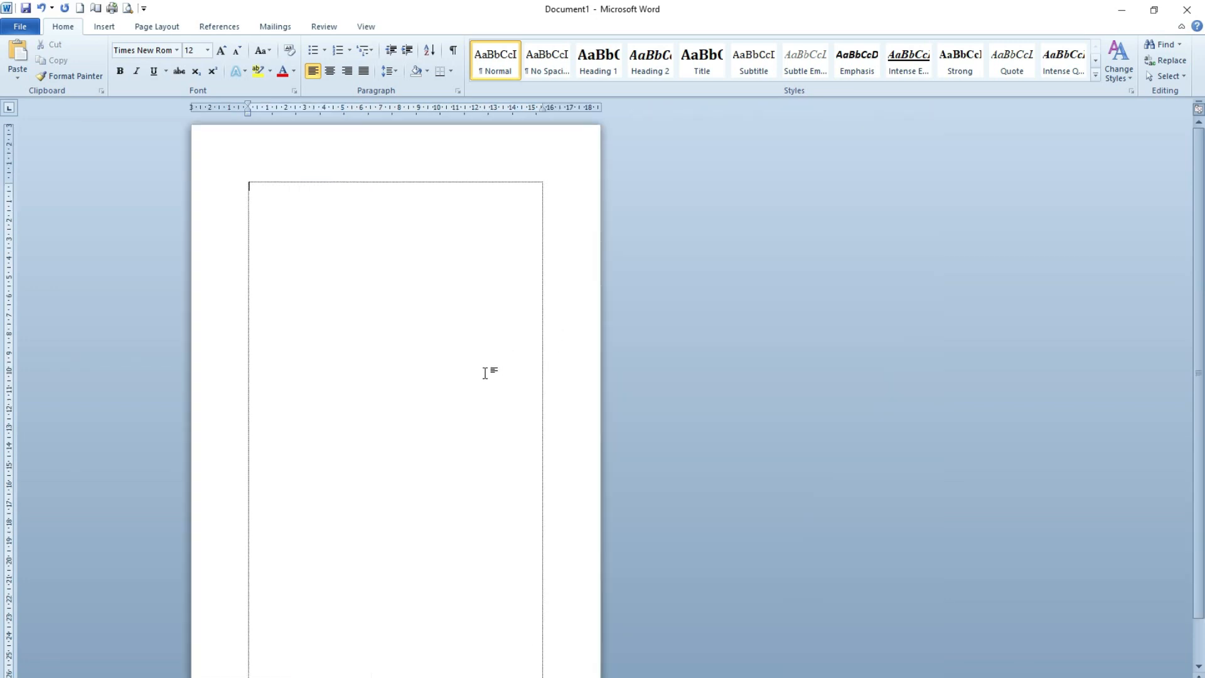
scroll(308, 472, "up", 1)
scroll(312, 474, "up", 3)
scroll(470, 433, "down", 1)
scroll(465, 420, "up", 2)
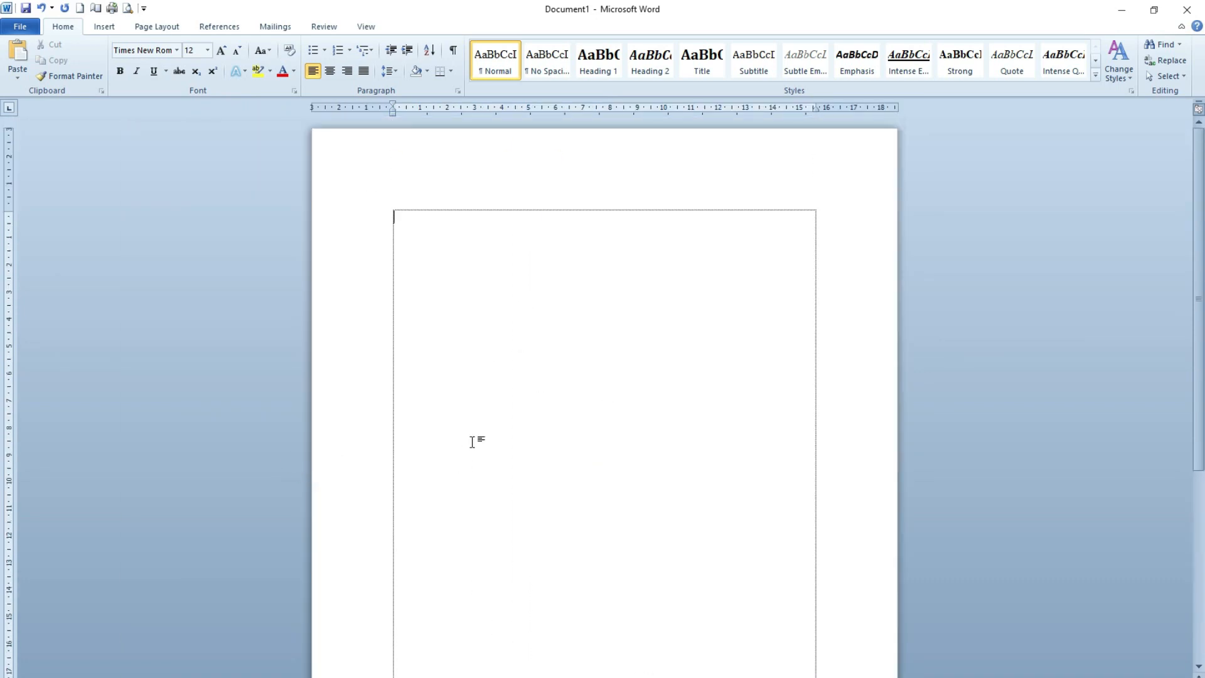
scroll(463, 369, "down", 2)
scroll(502, 326, "up", 2)
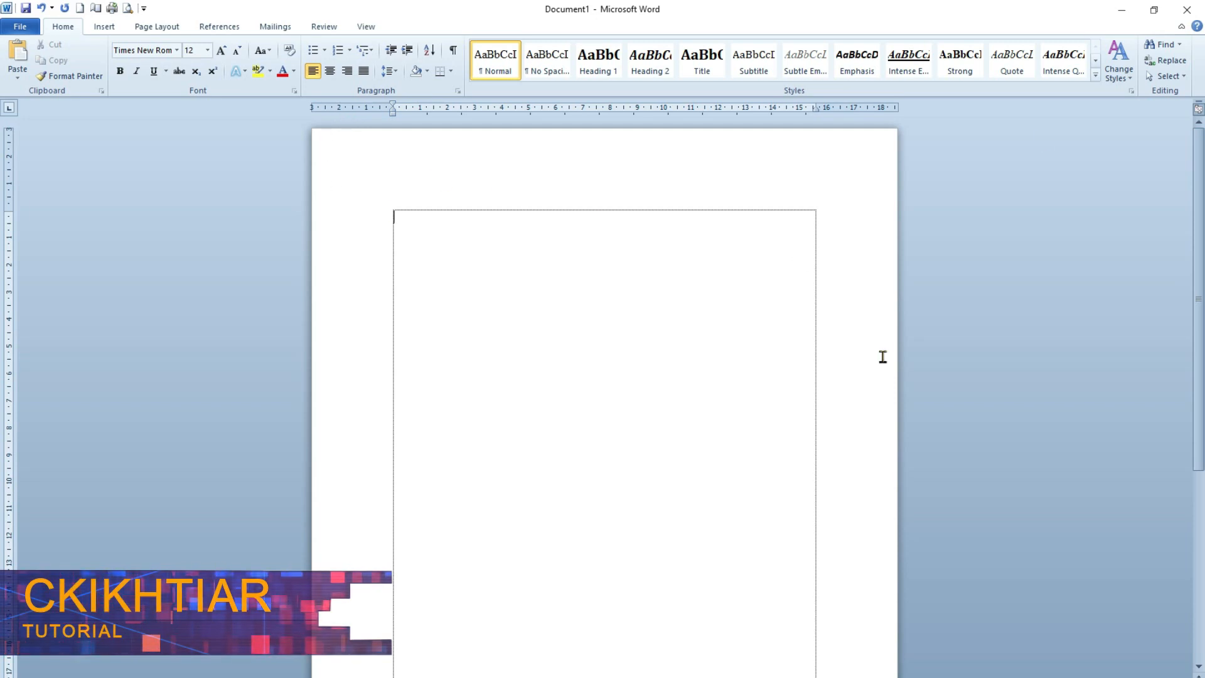
Step: Close Word and start Microsoft Word 2010 again with a new blank document
left_click(1186, 16)
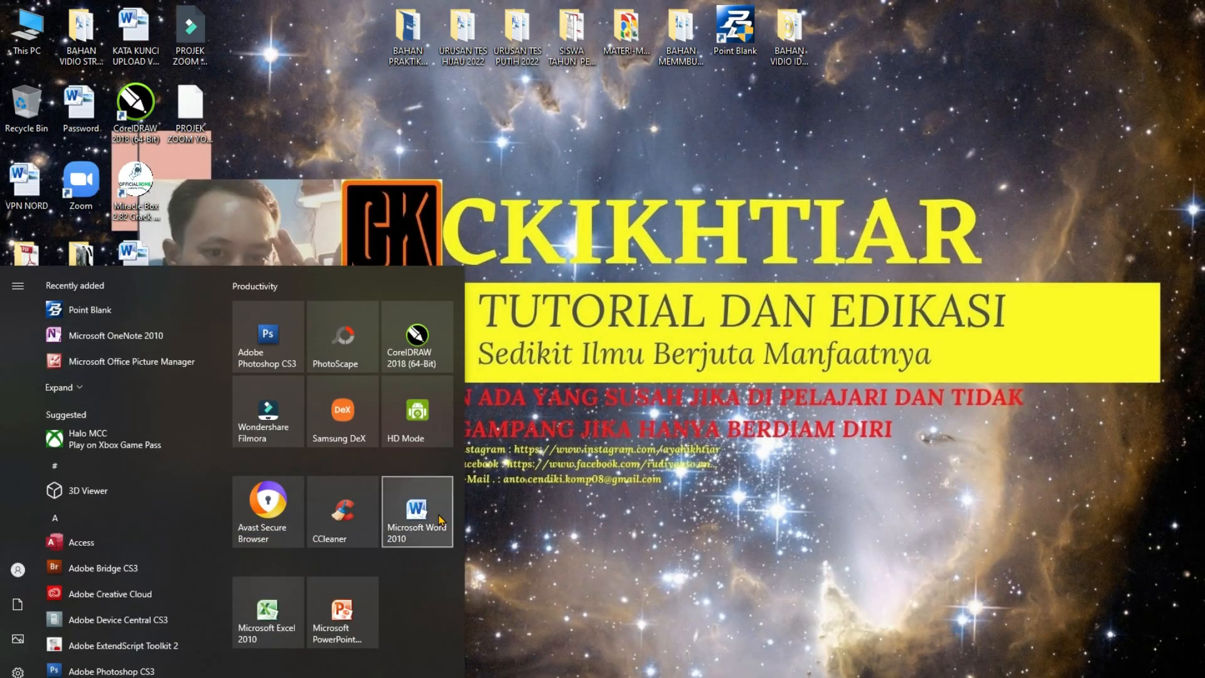
left_click(441, 519)
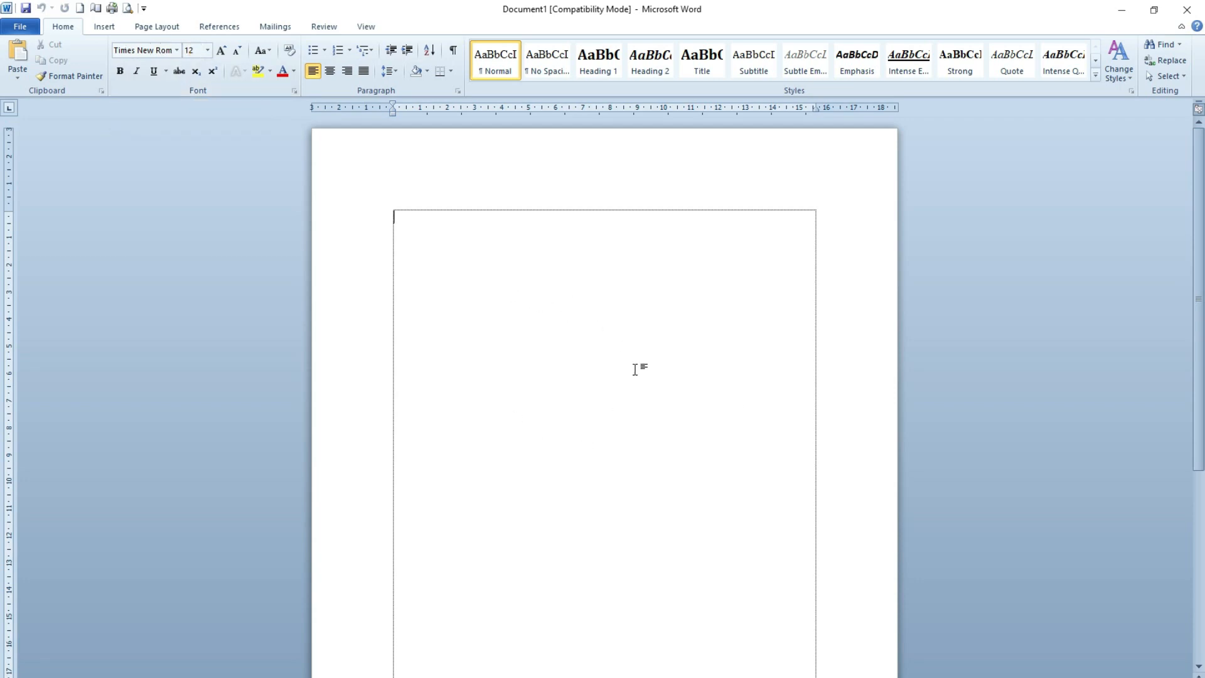
Step: Enter three test lines in the new document: "Kepada", "Klaklalask dadaskdjada" and "Djasldkjaldjas"
type("Kepada")
key("Return")
type("Klaklalask dadaskdjada")
key("Return")
type("Djasldkjaldjas")
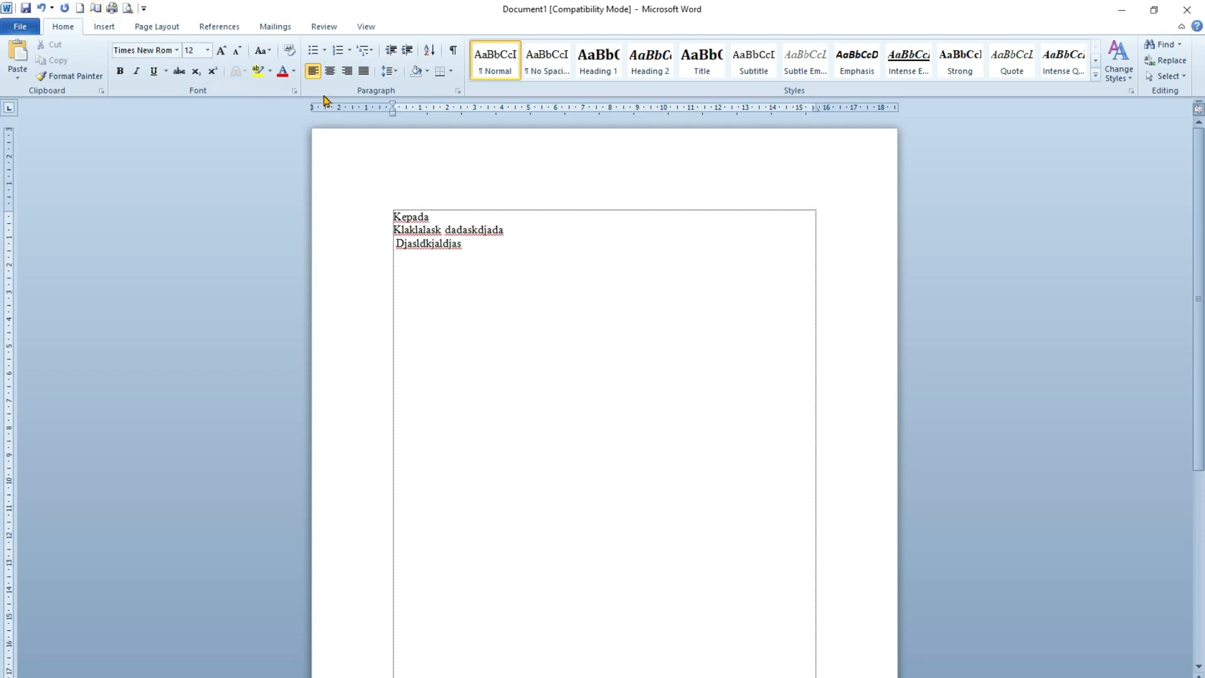
Step: Check the new document's default margins and paper size in the page setup, then leave it without changes
left_click(153, 28)
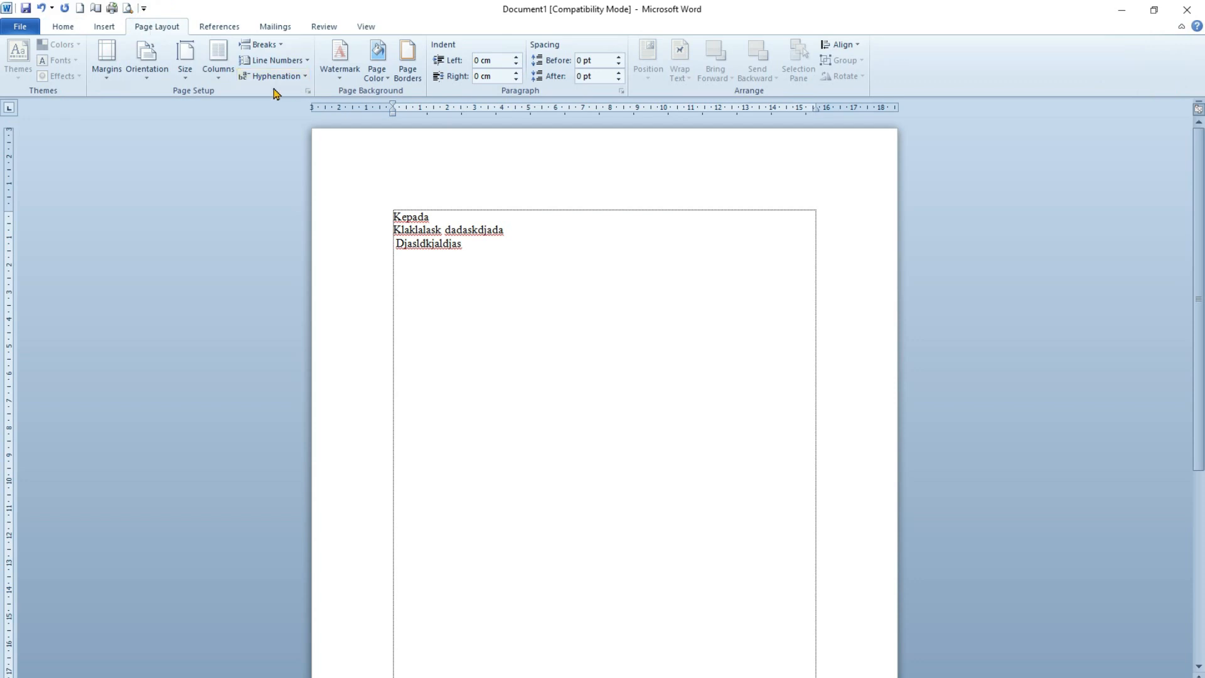
left_click(308, 92)
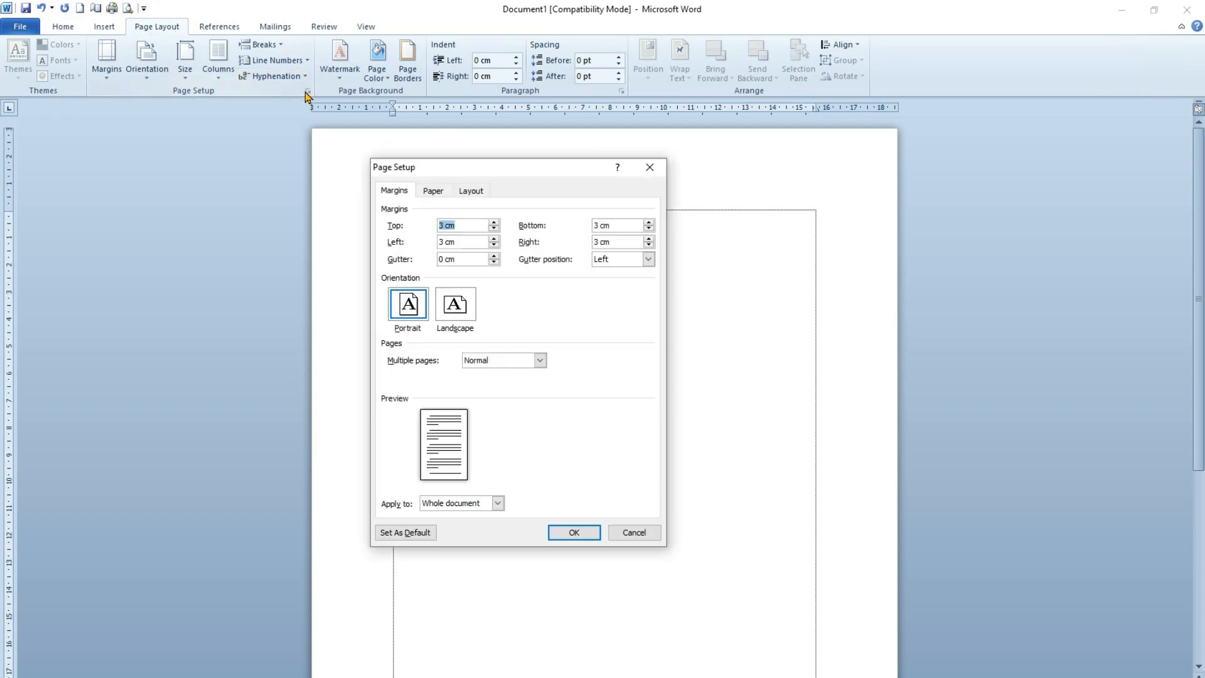
left_click(425, 193)
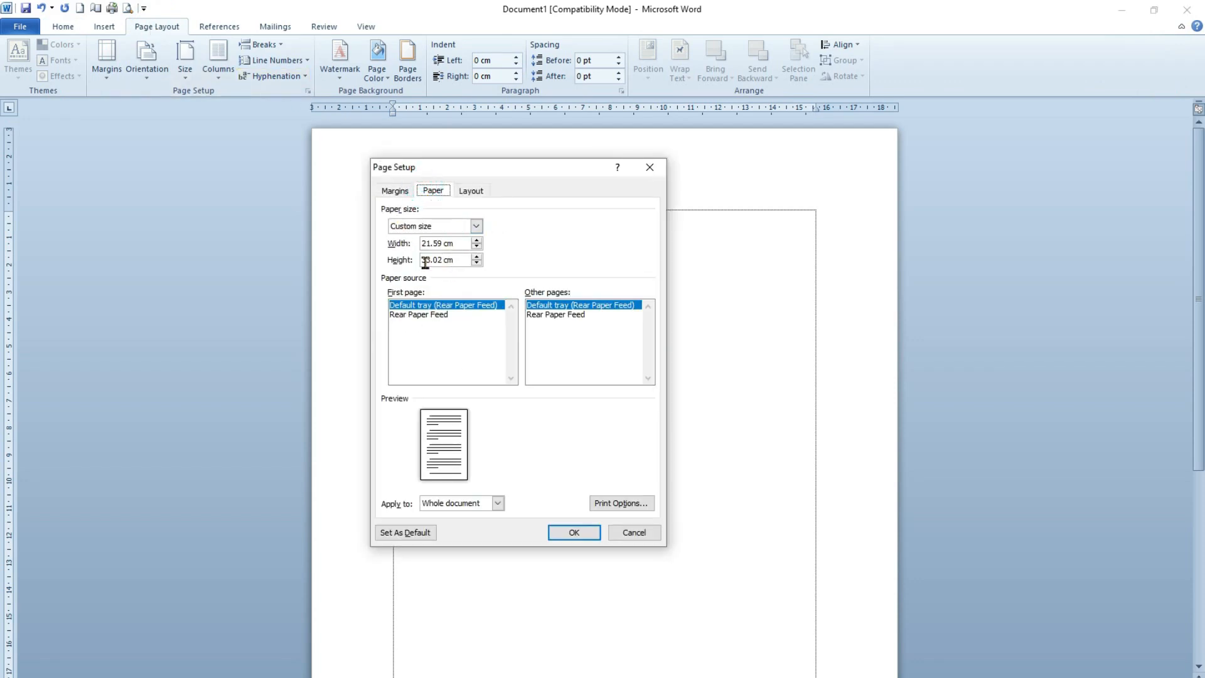
left_click(634, 533)
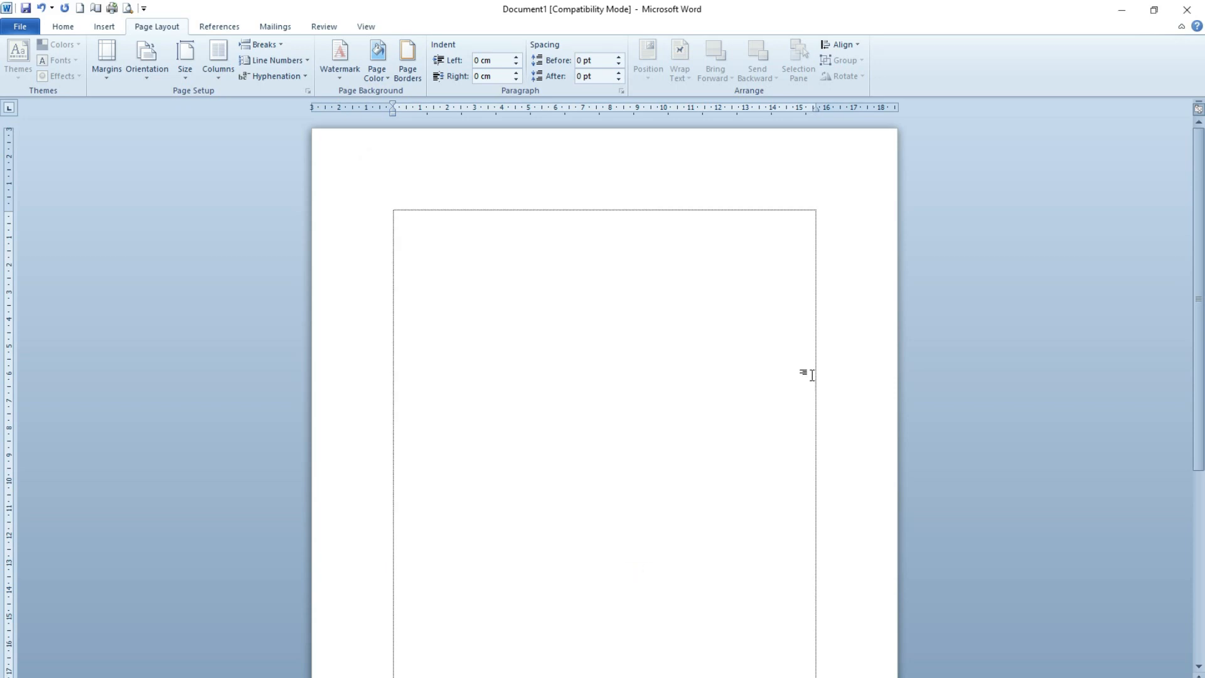
left_click(71, 26)
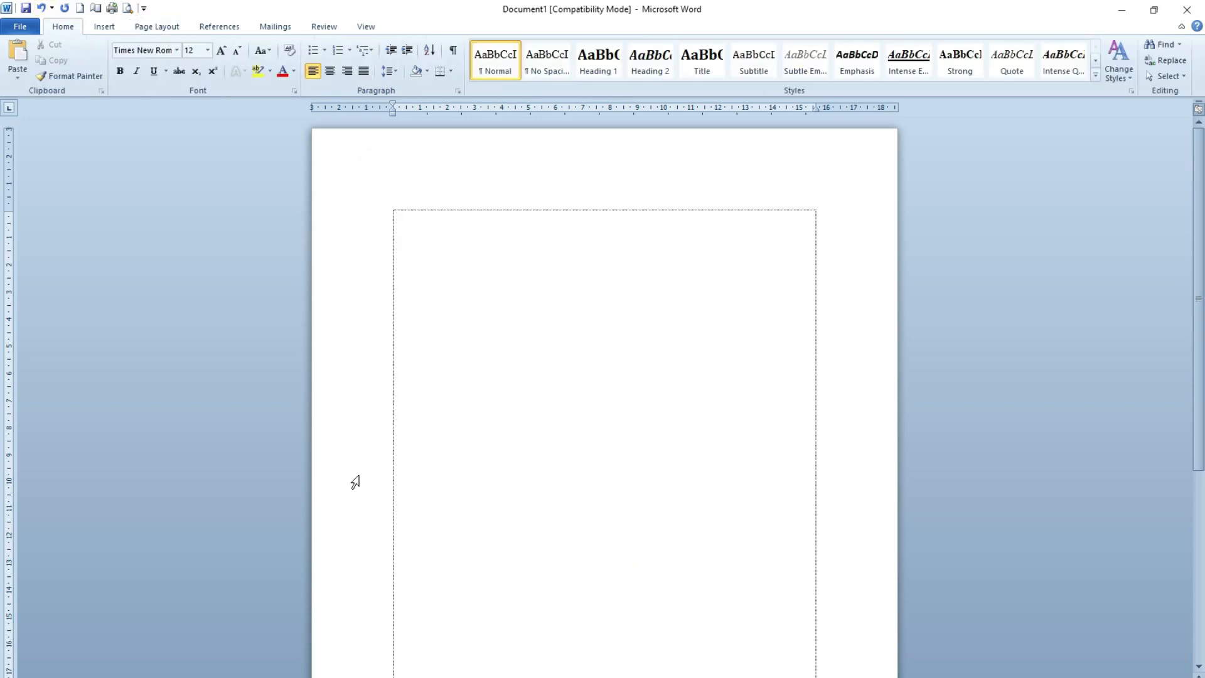
scroll(512, 444, "down", 3)
scroll(513, 444, "up", 3)
scroll(640, 342, "down", 3)
scroll(650, 360, "up", 3)
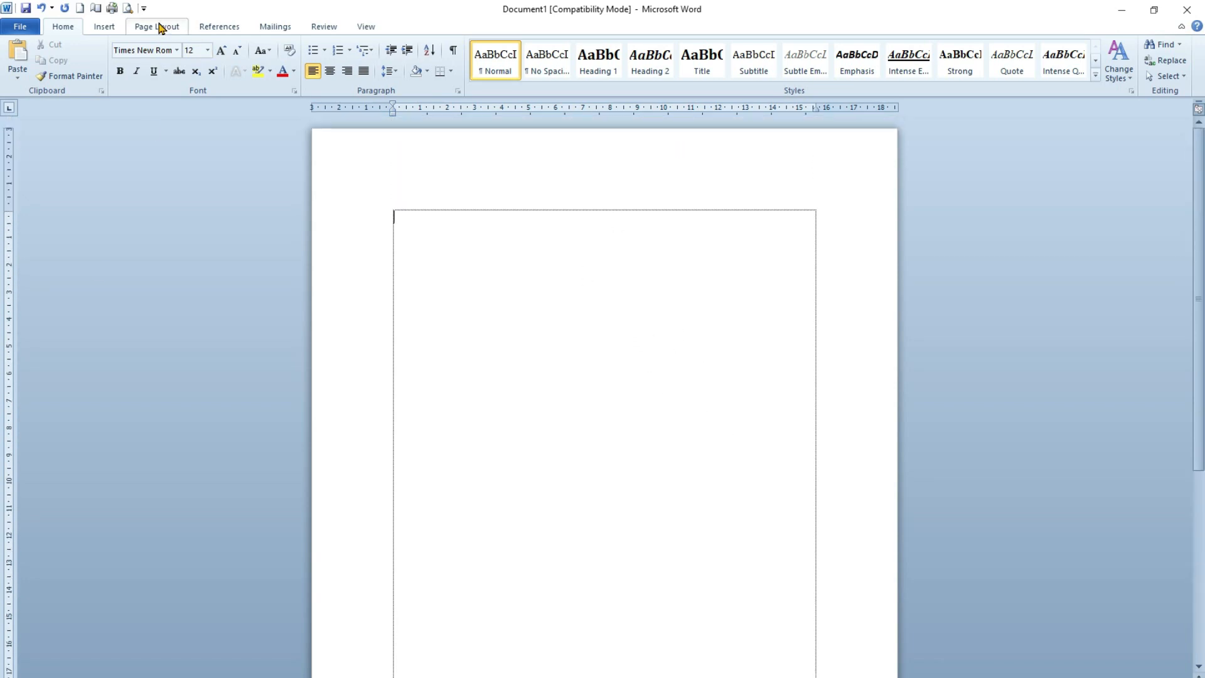